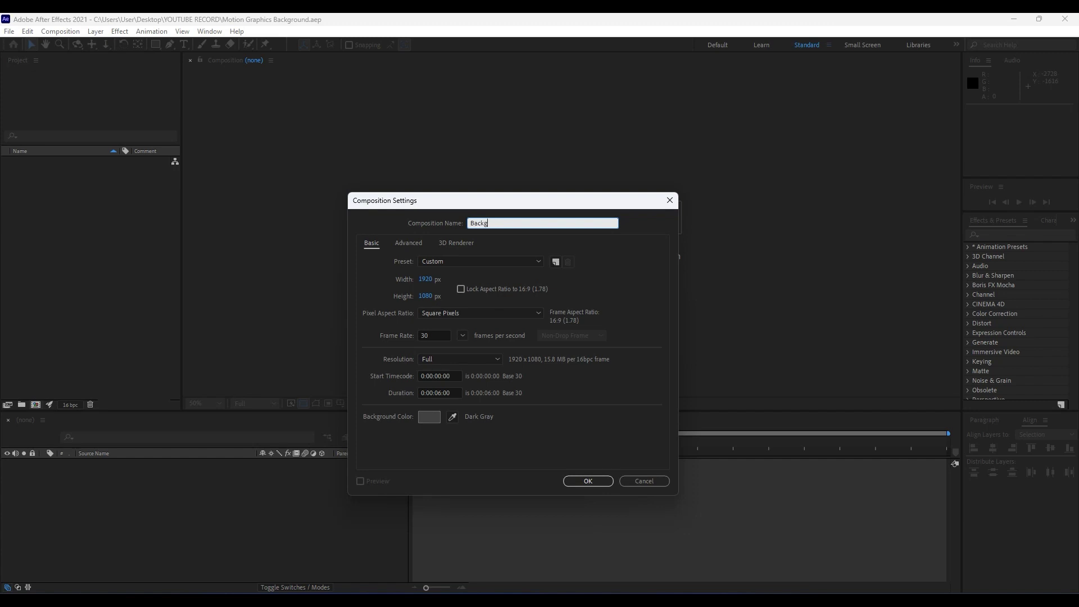
- Name the new composition Background, set its duration to 0:00:07:00 and create it
text(ckground)
click(440, 393)
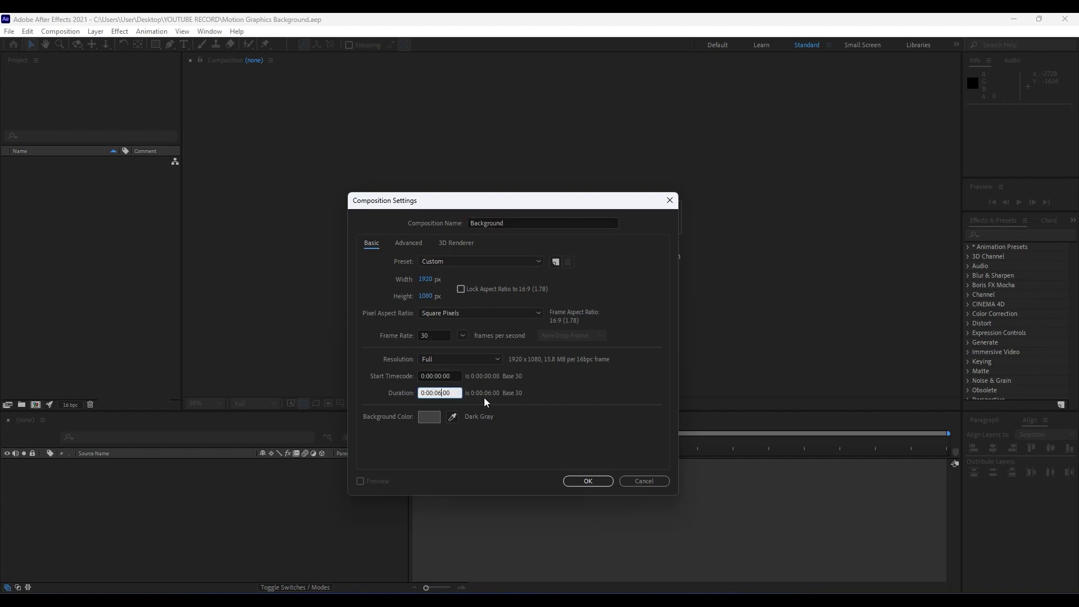
key(BackSpace)
text(7)
click(588, 480)
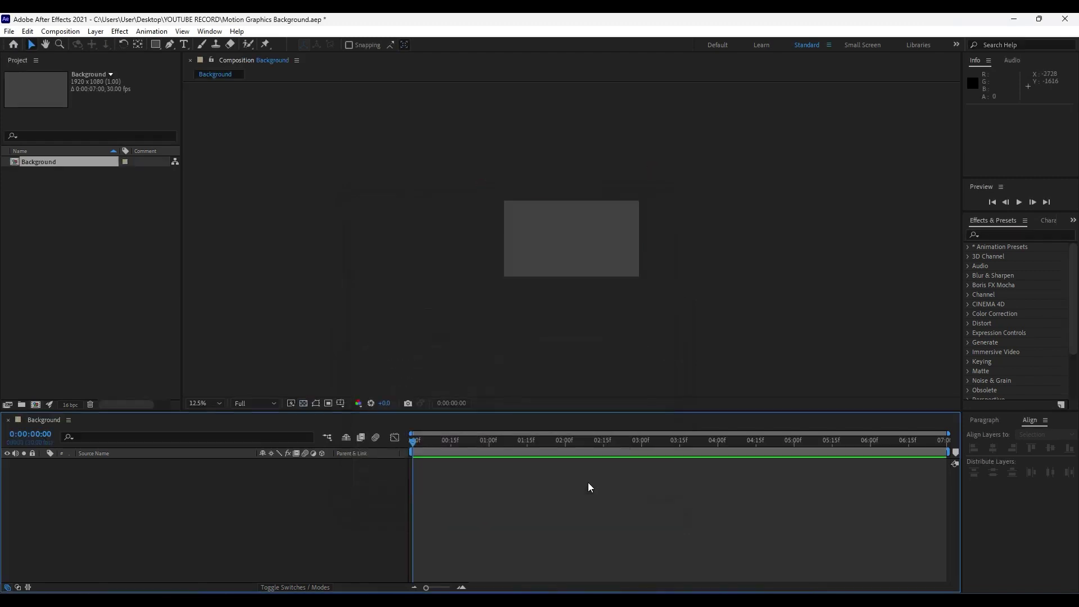
- Add a new solid layer named Background to the composition
scroll(590, 326, up, 3)
scroll(589, 326, down, 2)
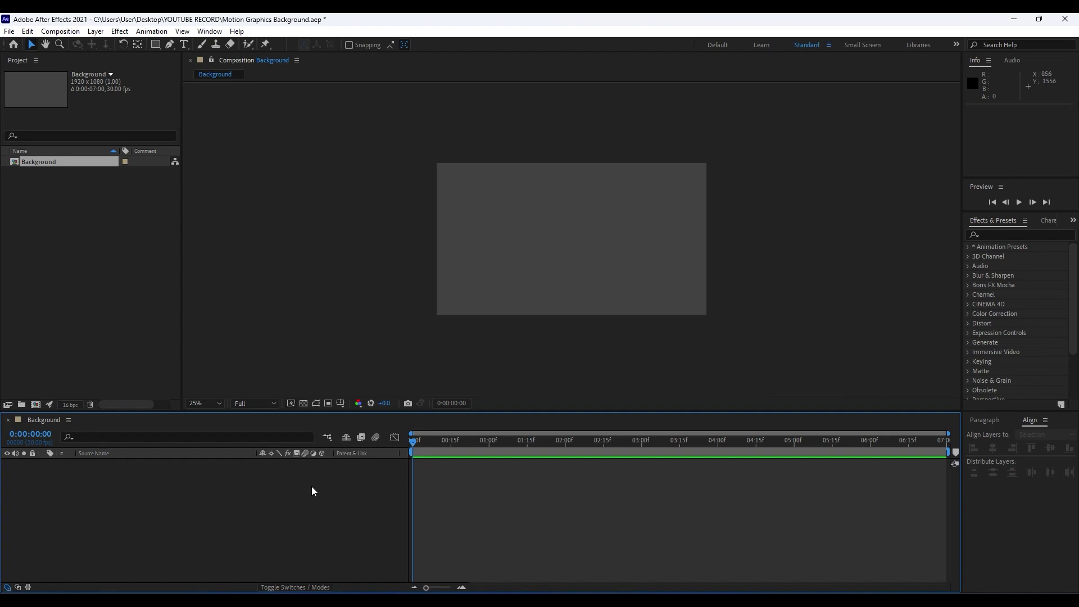
right_click(239, 505)
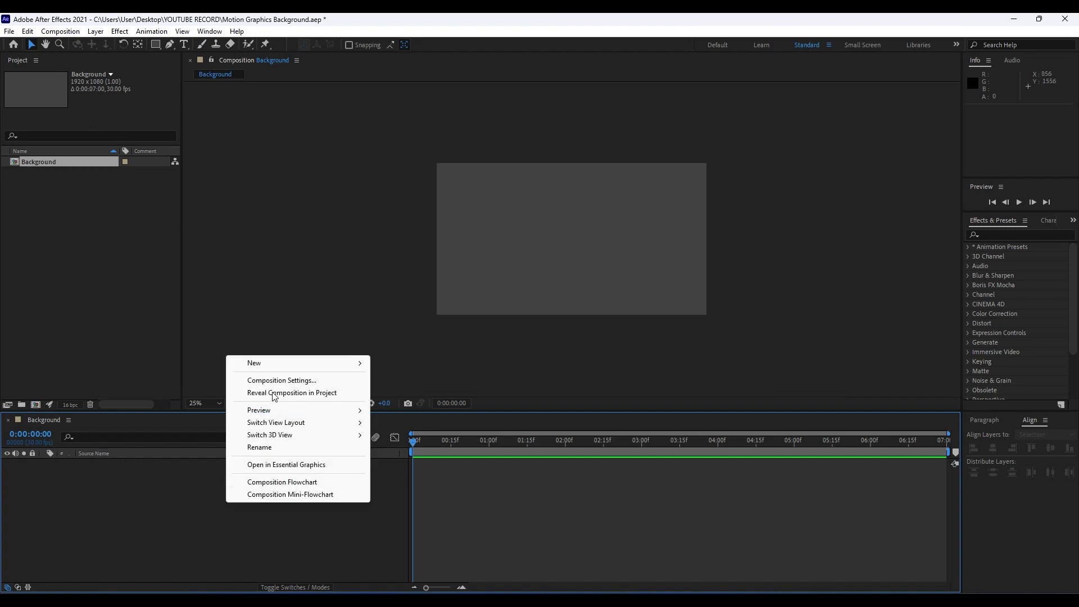
mouse_move(258, 368)
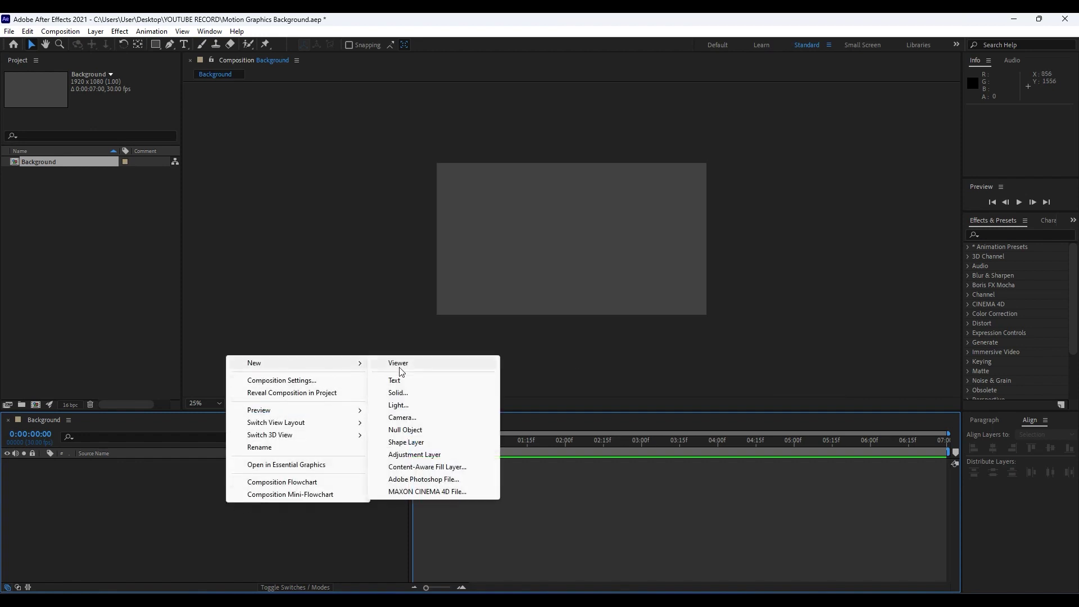
click(414, 390)
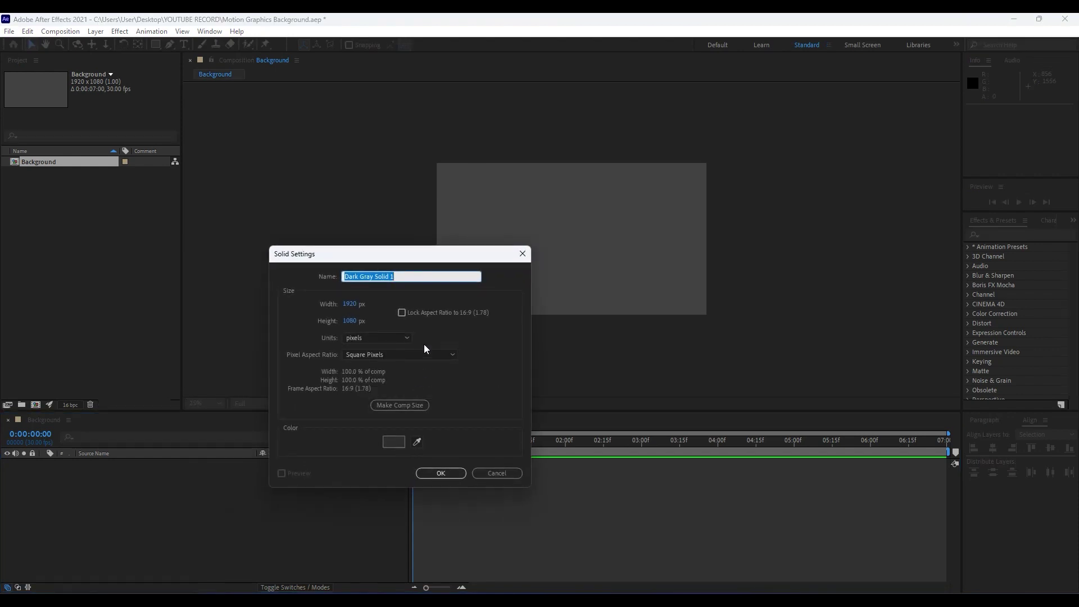
text(Background)
key(Return)
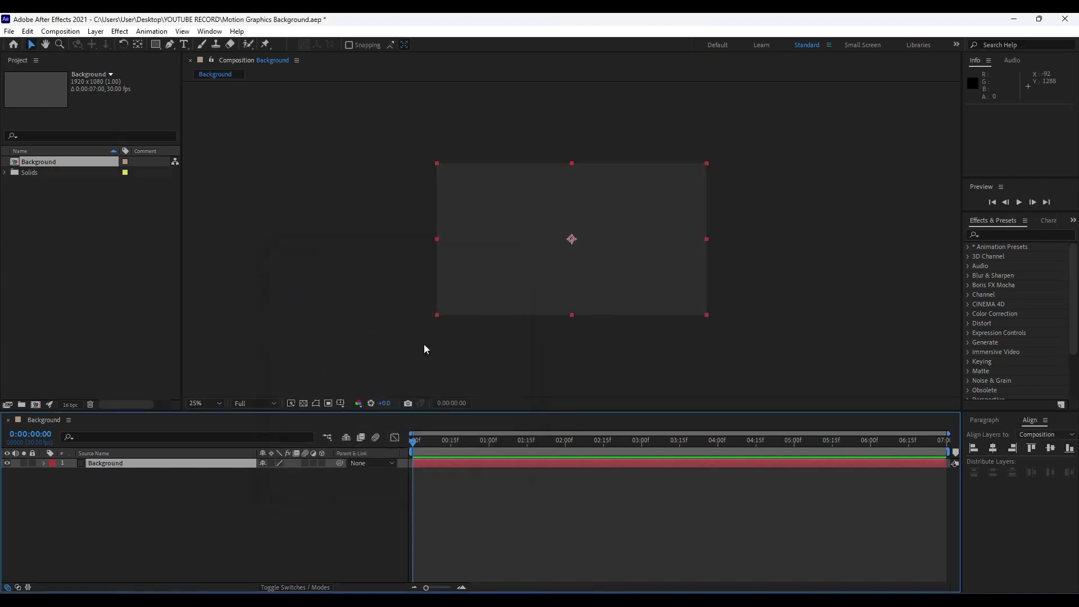
- Find the 4-Color Gradient effect and apply it to the Background layer
click(1013, 236)
text(4-)
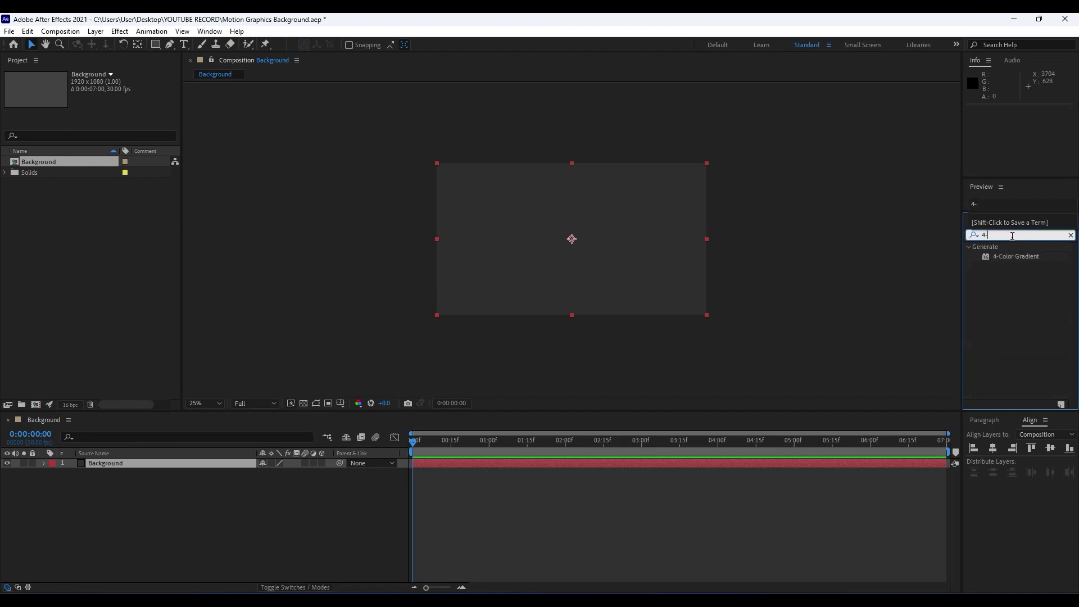
click(1012, 299)
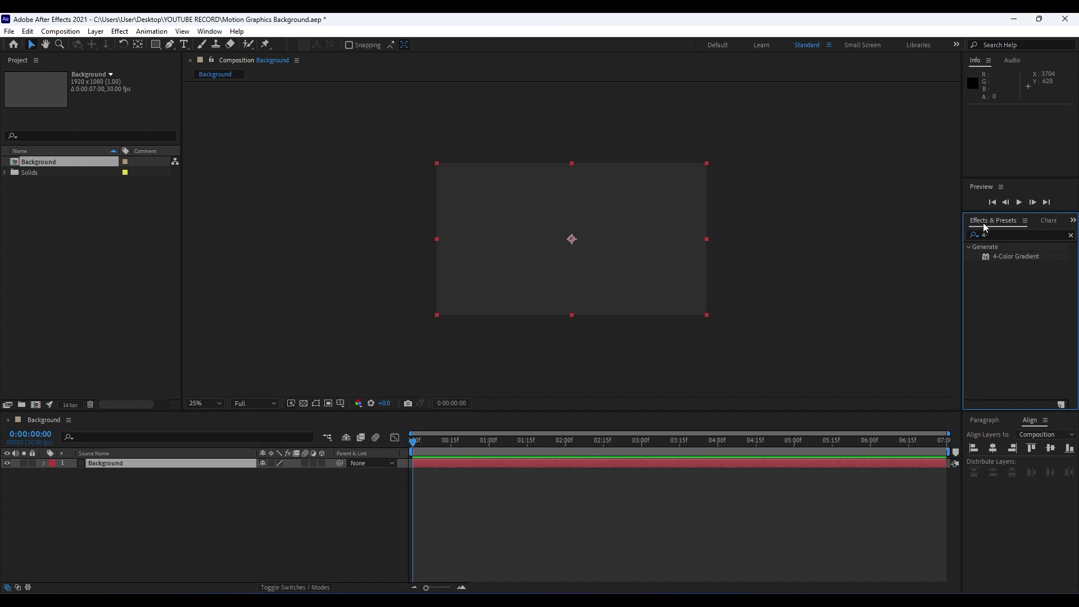
click(208, 32)
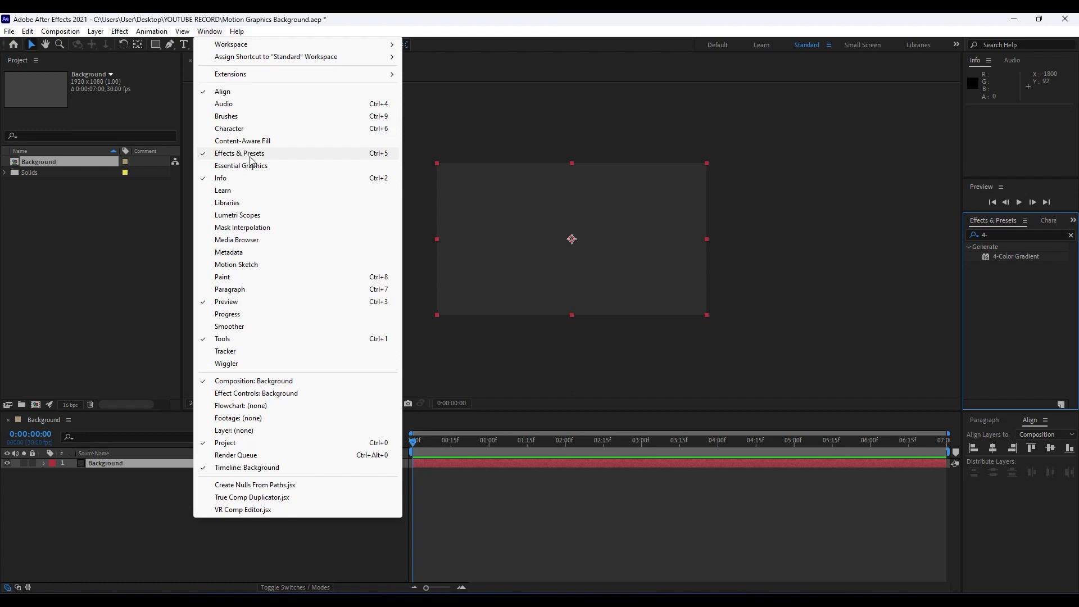
click(1028, 280)
drag(1012, 257, 132, 464)
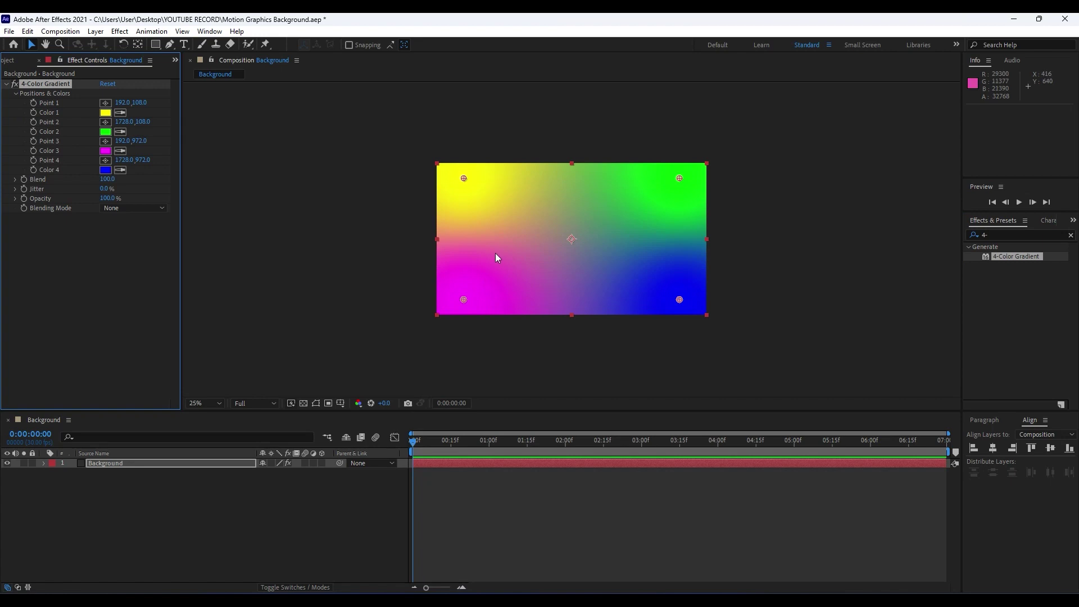
- Move the four gradient points outside the frame, to about (-520, -324), (2152, -268), (24, 1716) and (2904, 2348)
scroll(500, 239, down, 1)
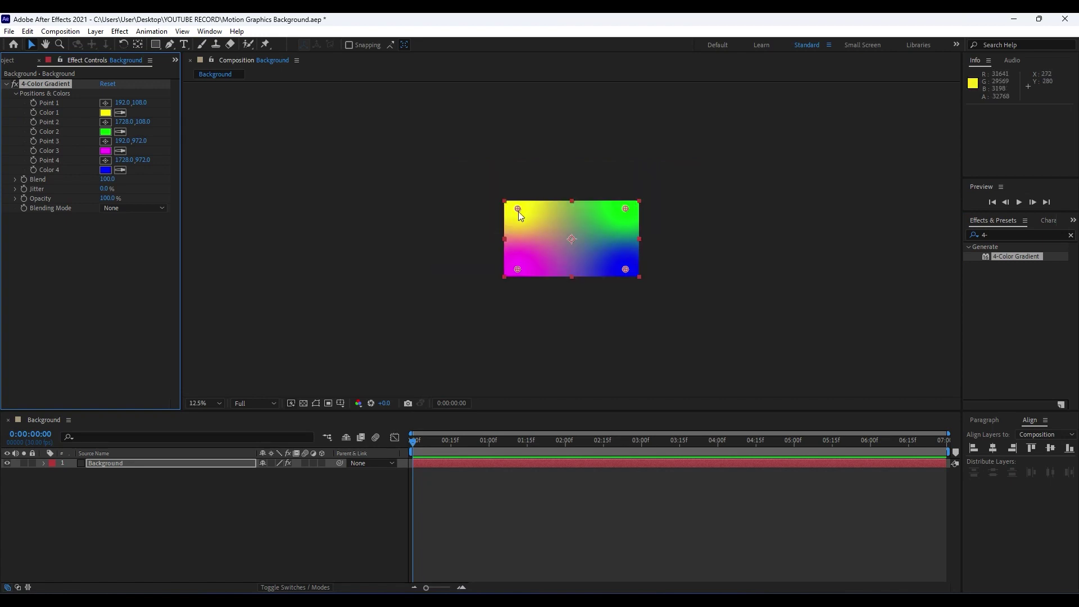
drag(518, 208, 468, 178)
drag(628, 212, 658, 185)
drag(519, 272, 514, 346)
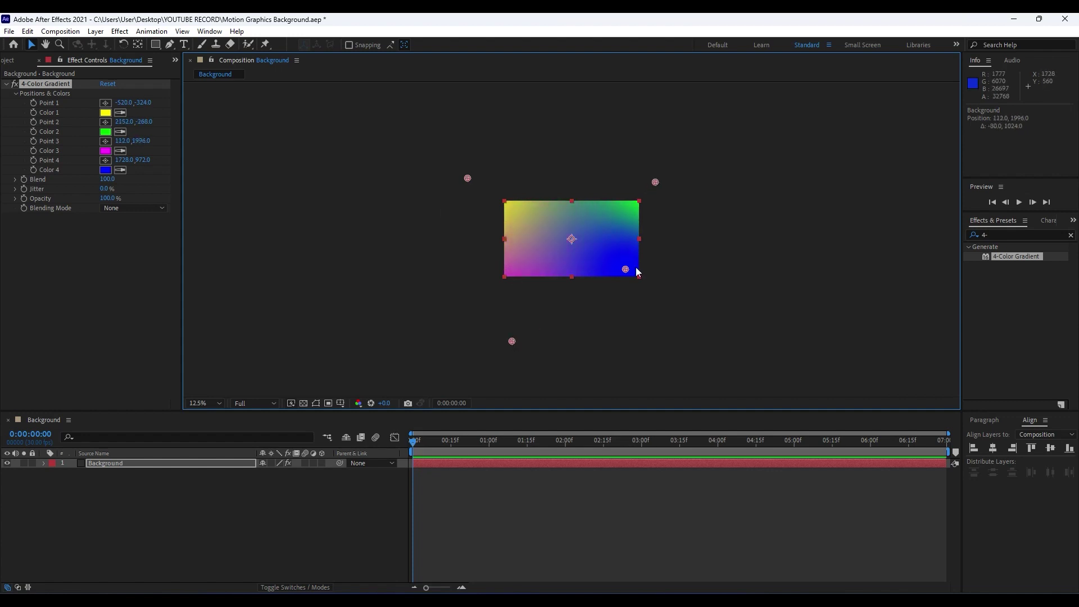
drag(625, 270, 709, 366)
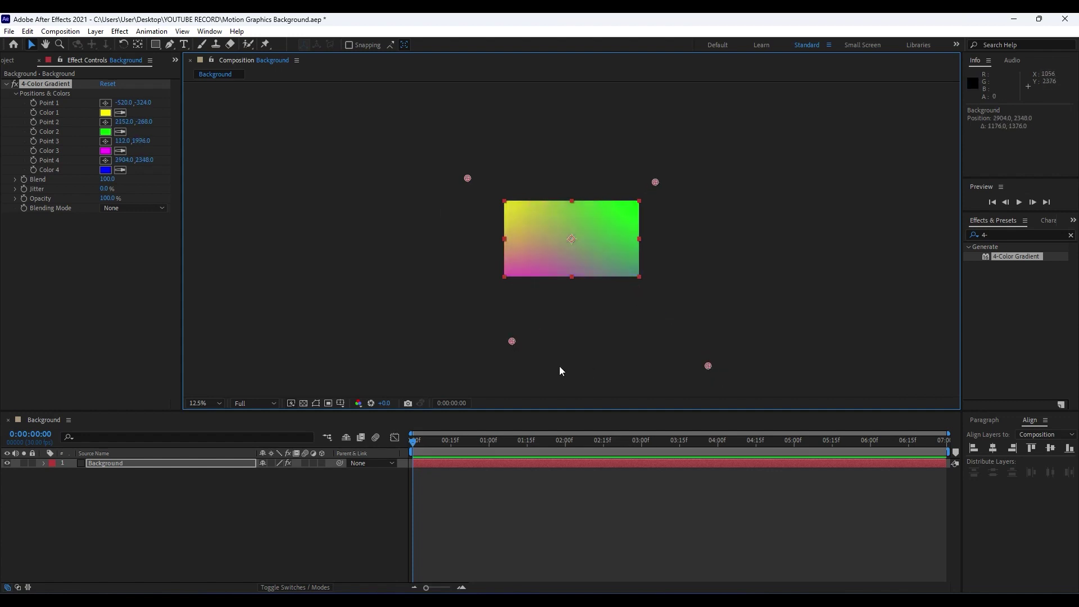
drag(513, 341, 507, 322)
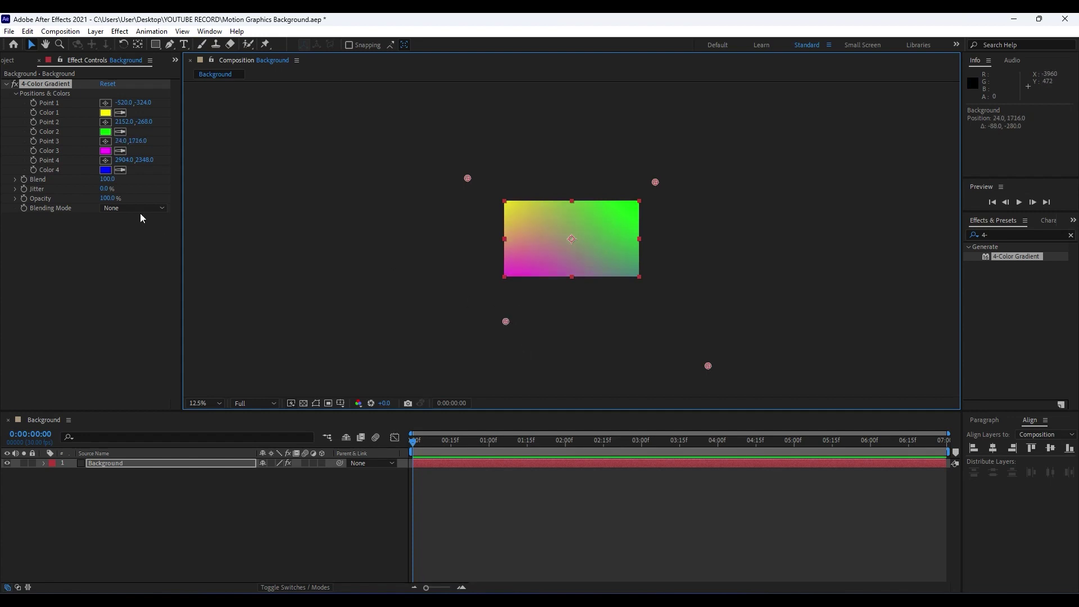
- Set the gradient's Color 1 to yellow-orange FFA800
click(104, 112)
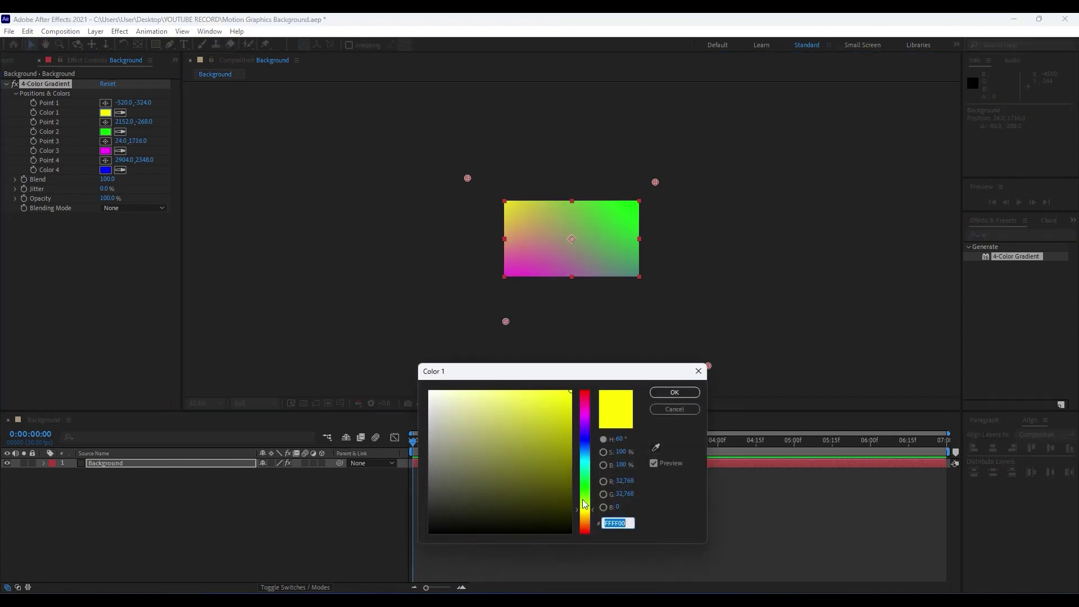
drag(583, 508, 584, 518)
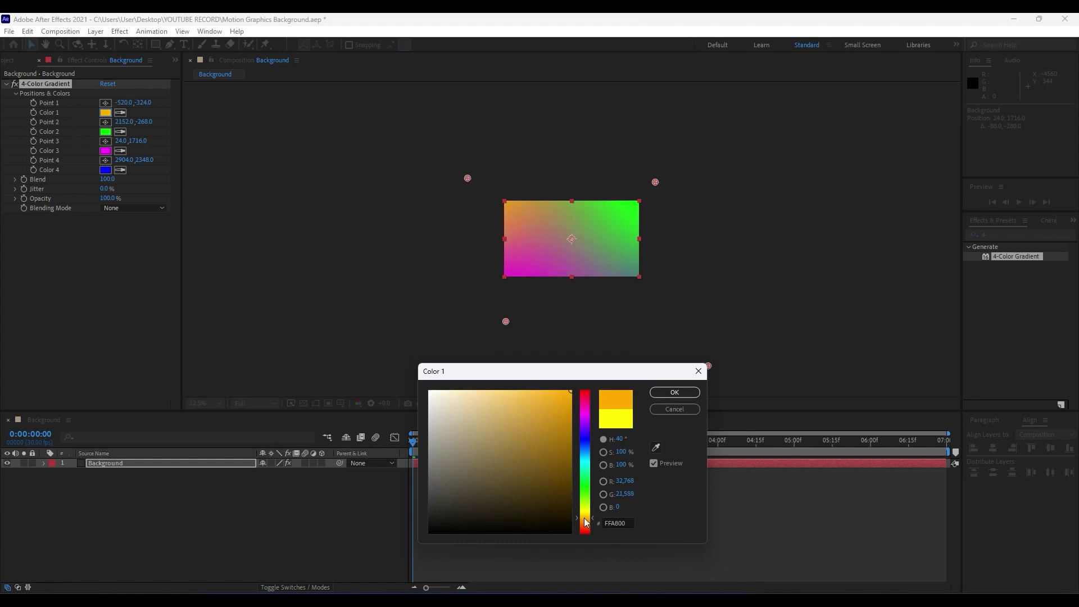
click(675, 392)
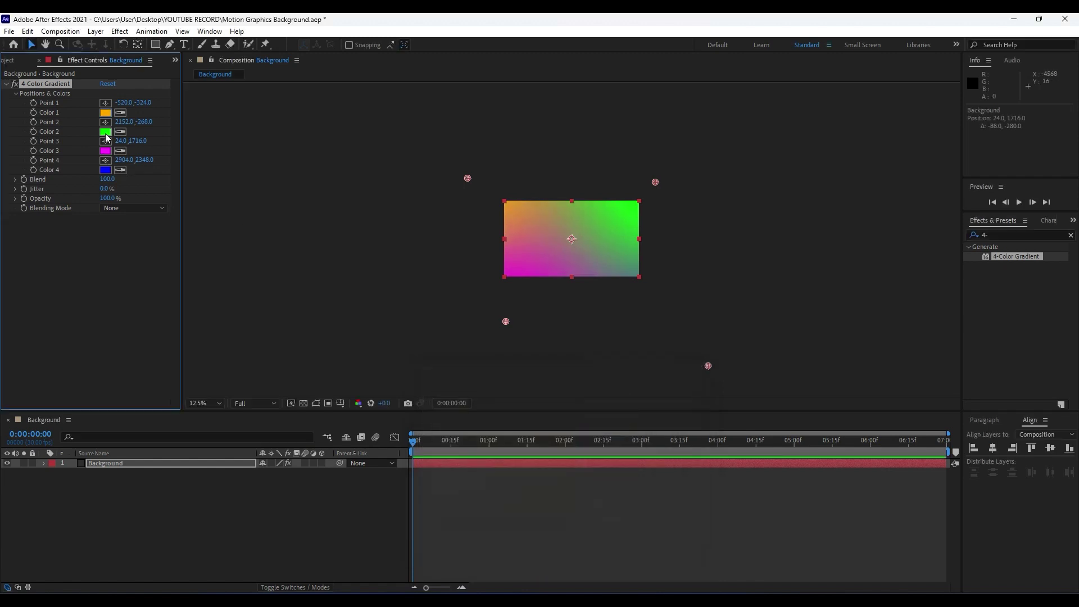
- Change the gradient's Color 2 to a fully saturated deep orange
click(105, 131)
drag(585, 500, 585, 517)
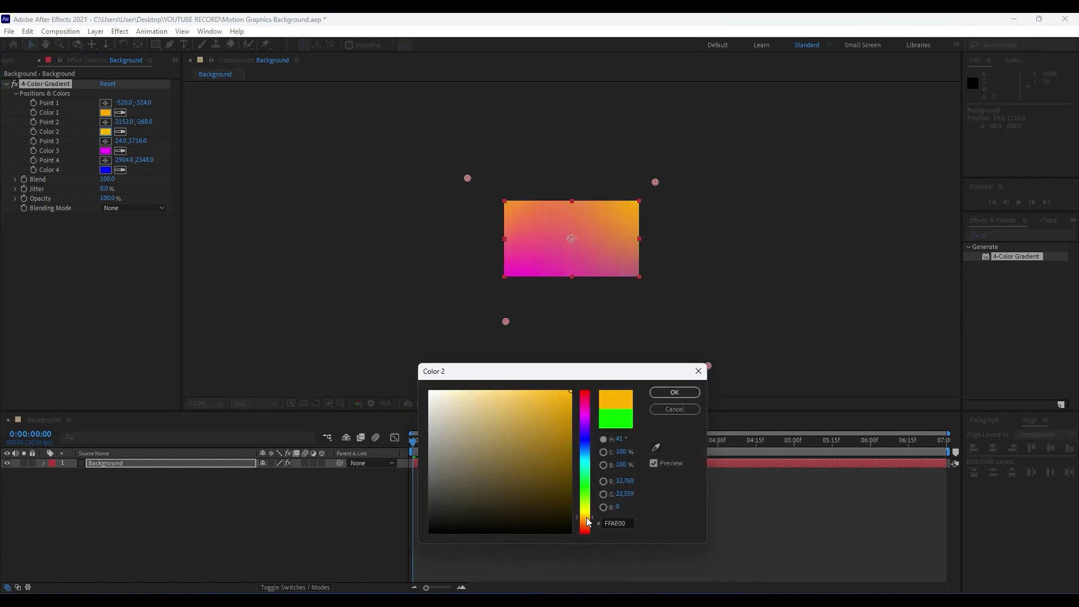
drag(566, 401, 571, 391)
drag(583, 518, 583, 524)
click(675, 393)
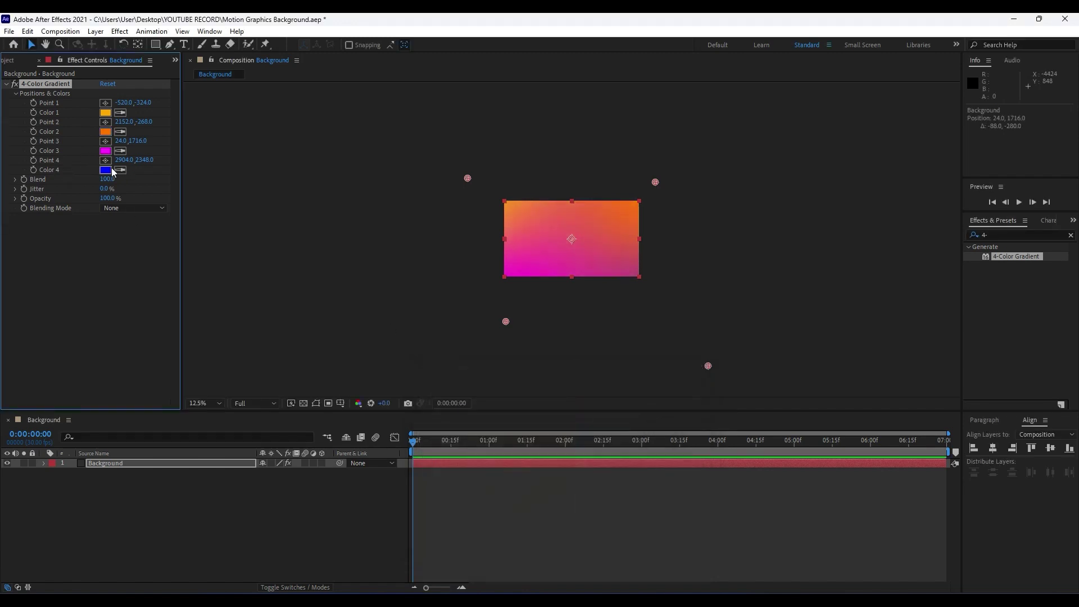
- Set the gradient's Color 3 to dark green 3F8D00 and sample that same green for Color 4
click(105, 150)
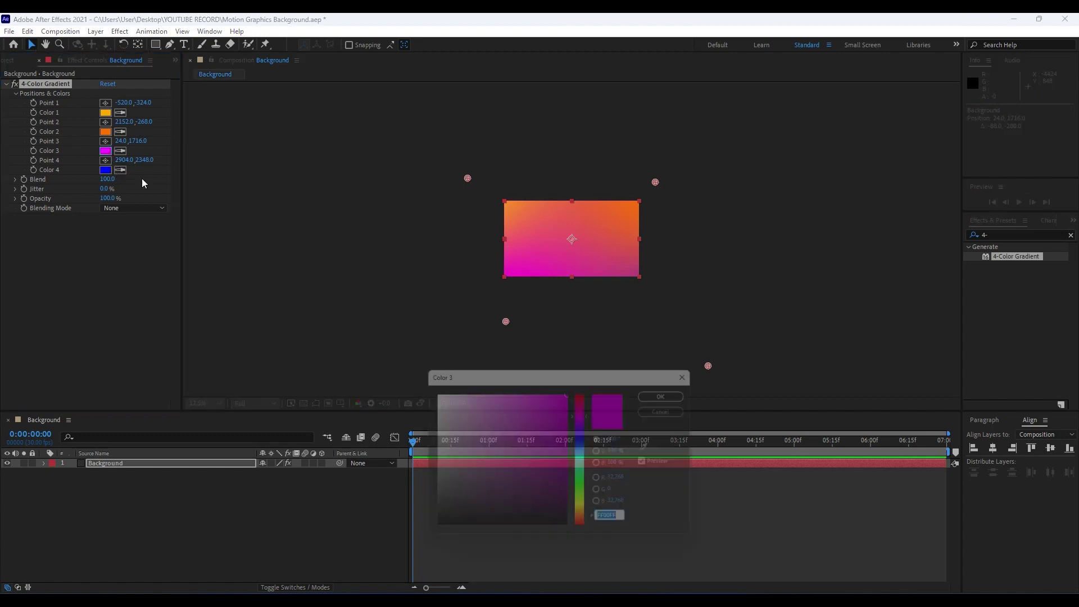
click(585, 492)
mouse_move(586, 491)
mouse_down()
mouse_move(586, 518)
mouse_move(586, 497)
mouse_up()
drag(566, 400, 586, 464)
click(680, 393)
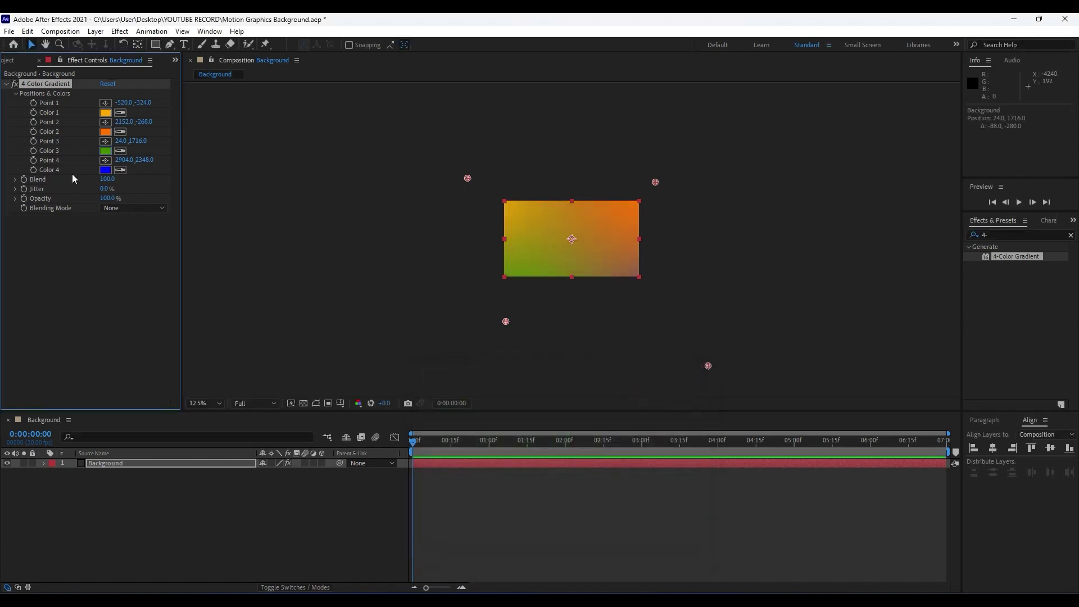
click(120, 170)
click(106, 150)
- Brighten the gradient's Color 3 to a vivid green, about 4AF407
scroll(617, 291, up, 3)
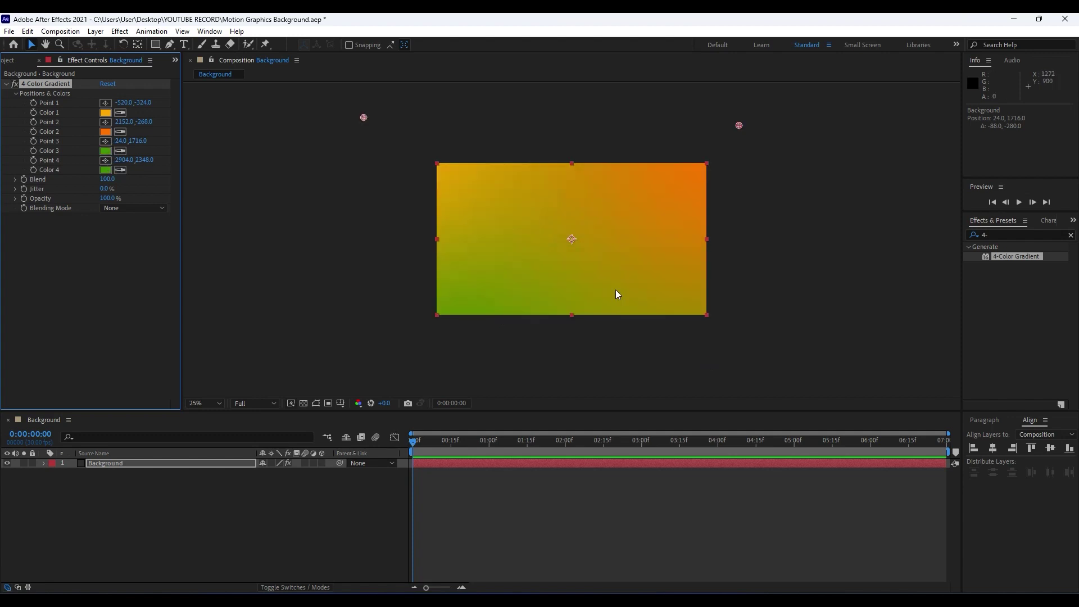
scroll(616, 290, down, 2)
click(105, 151)
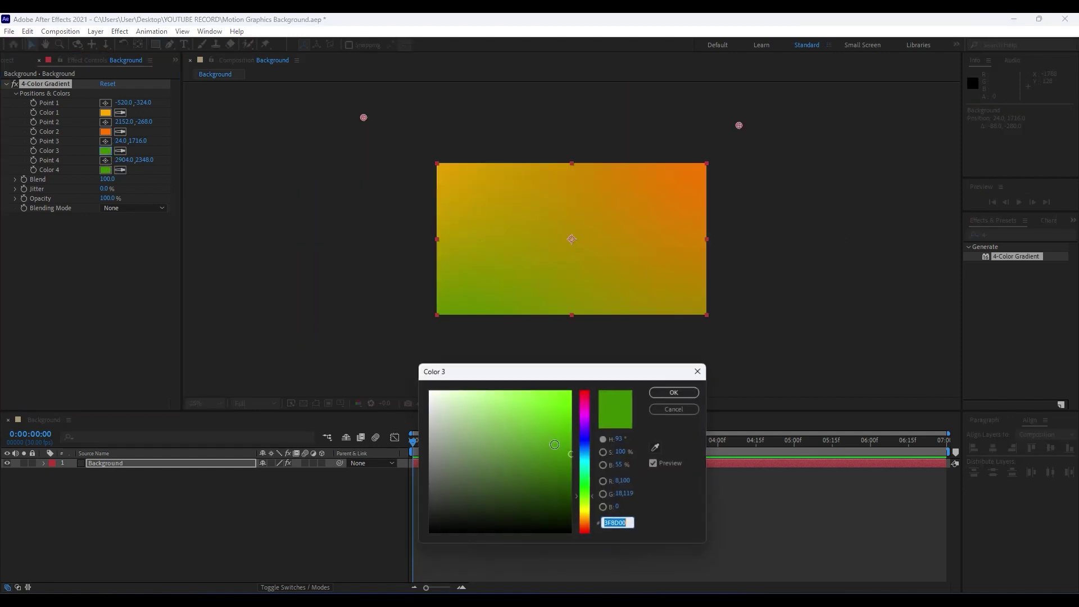
mouse_move(558, 462)
mouse_down()
mouse_move(573, 501)
mouse_move(582, 465)
mouse_move(589, 496)
mouse_move(564, 467)
mouse_move(567, 396)
mouse_up()
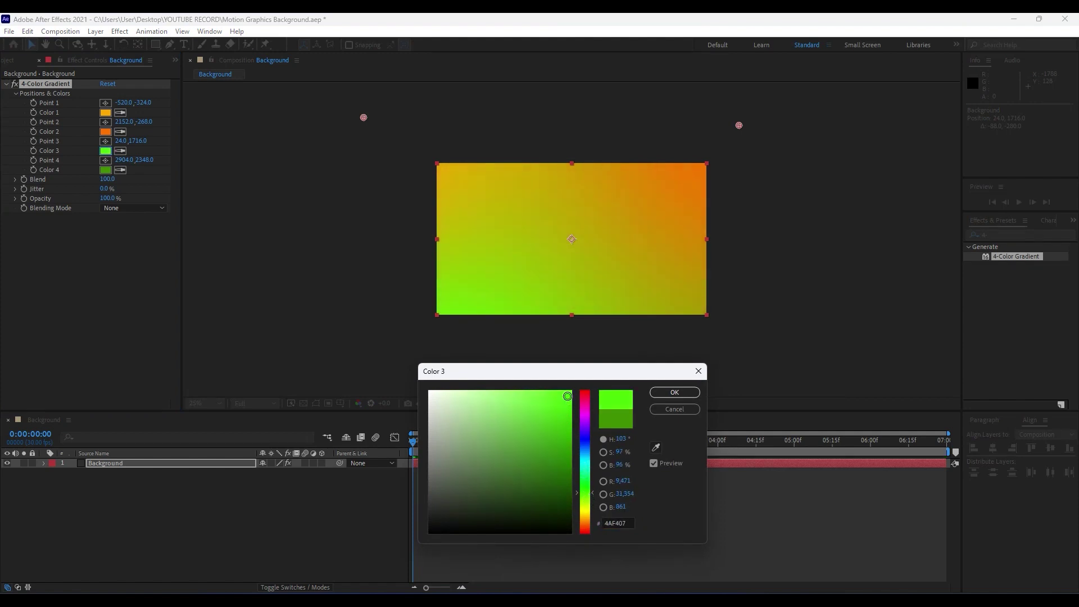
click(660, 394)
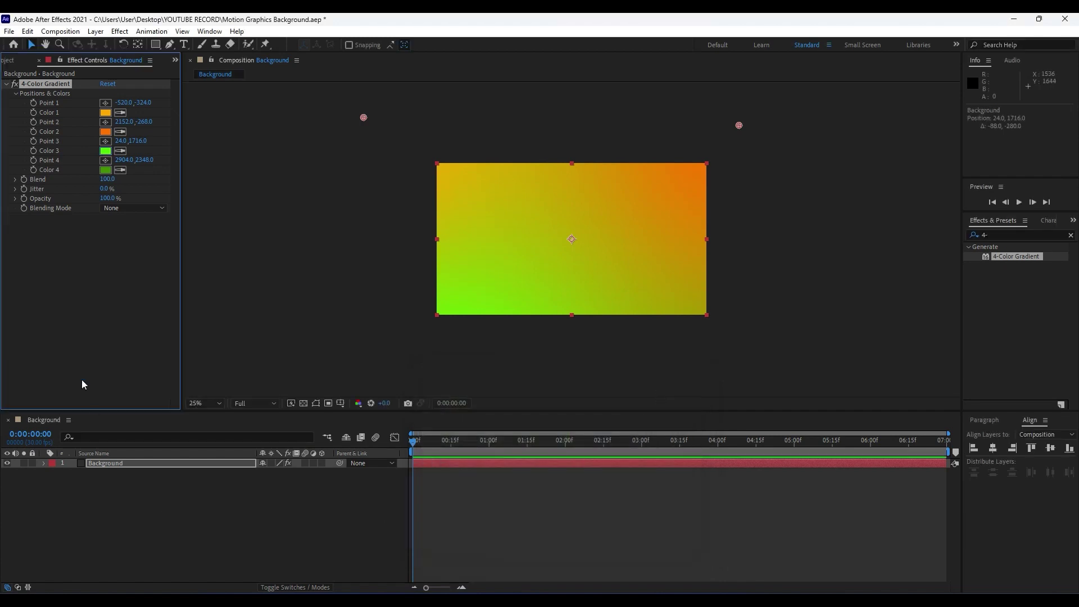
- Duplicate the Background layer and rename the upper copy CC Threads
click(152, 534)
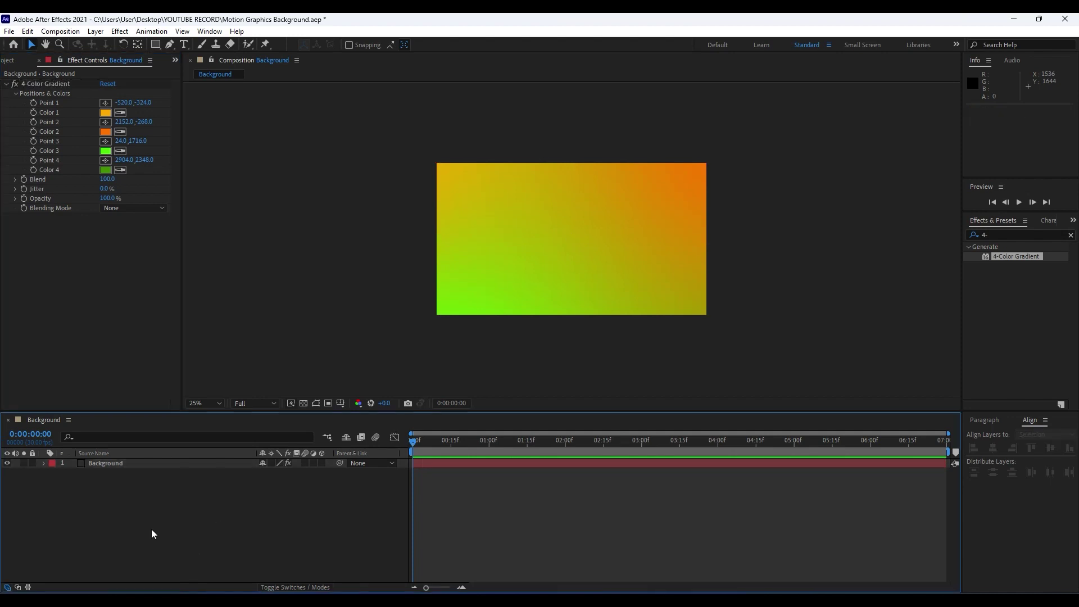
click(117, 466)
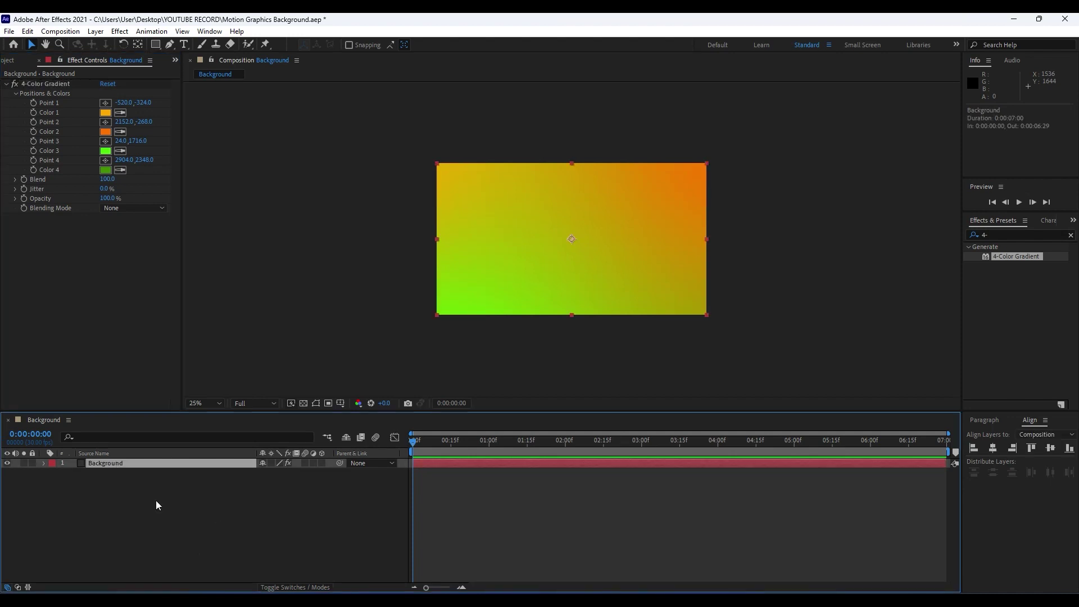
click(28, 31)
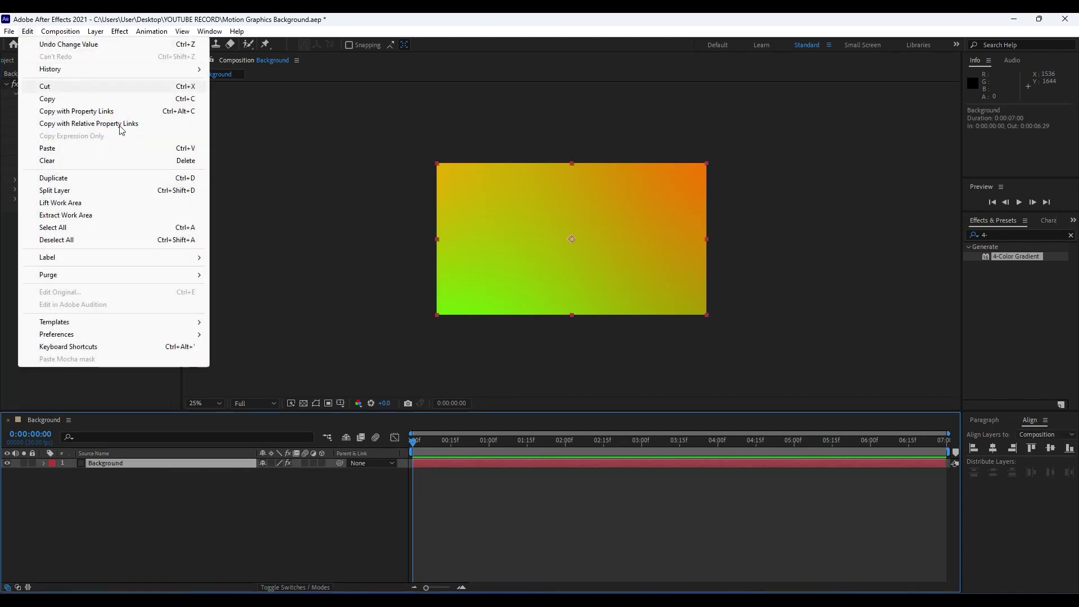
click(104, 179)
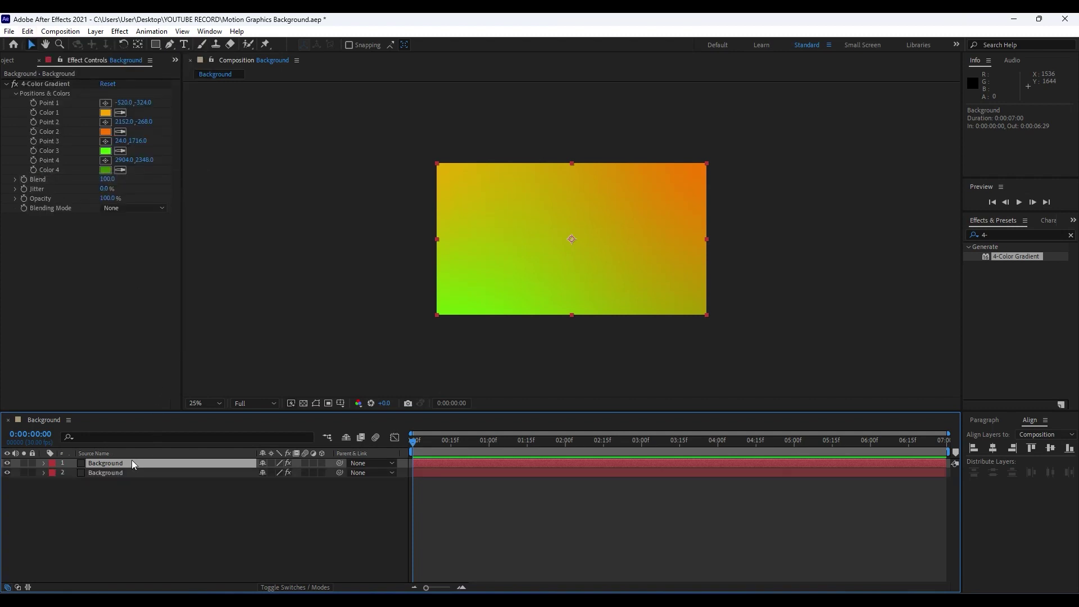
key(Return)
text(cc)
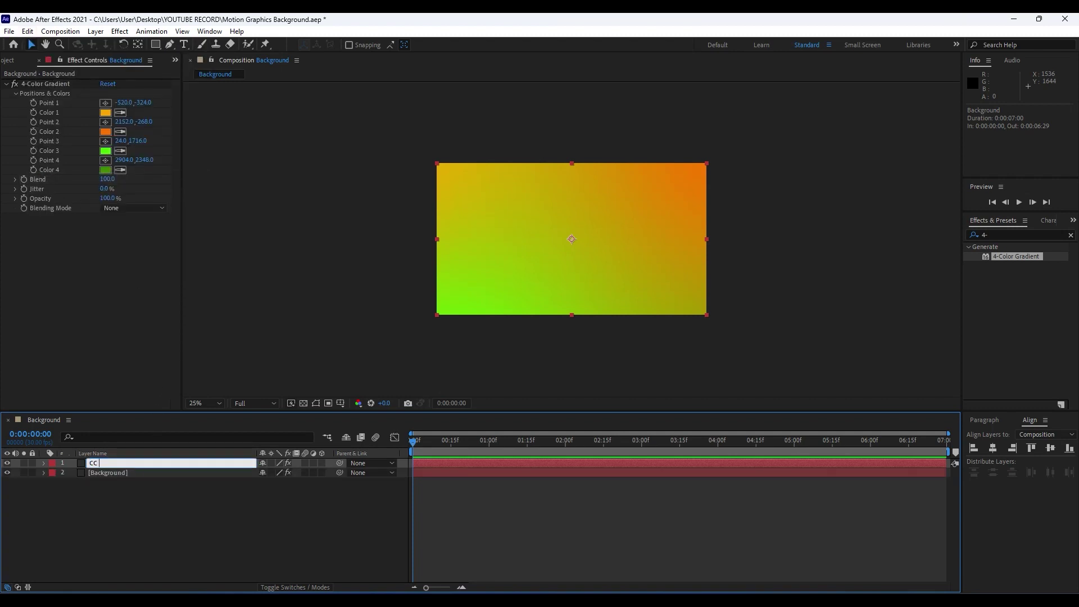
text( Threads)
key(Return)
- Delete the 4-Color Gradient from the CC Threads layer and apply the CC Threads effect to it
click(42, 86)
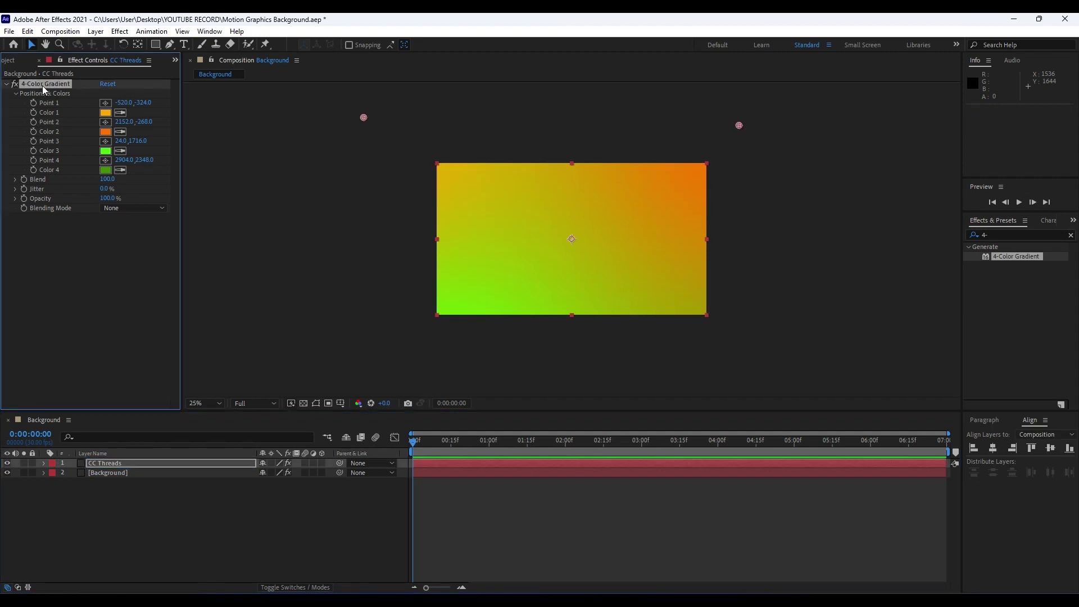
key(Delete)
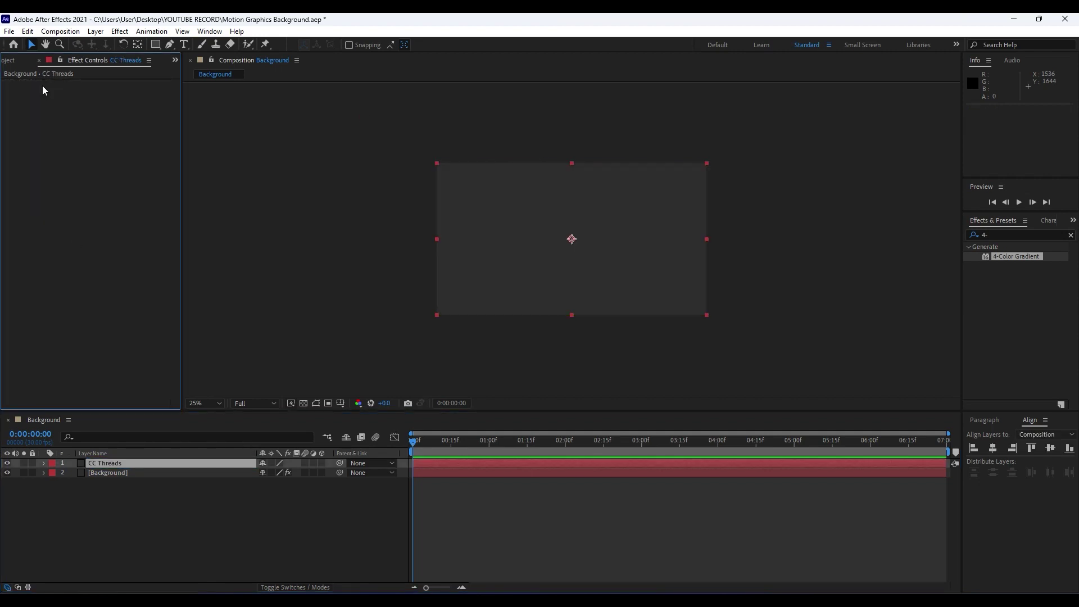
click(1007, 234)
text(cc thre)
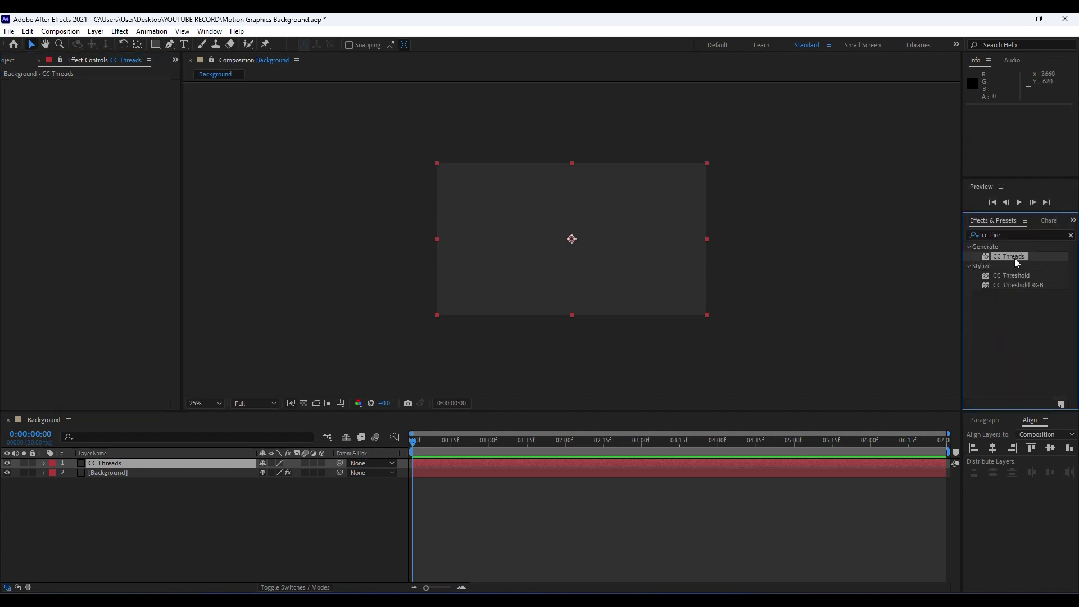
drag(1009, 256, 127, 463)
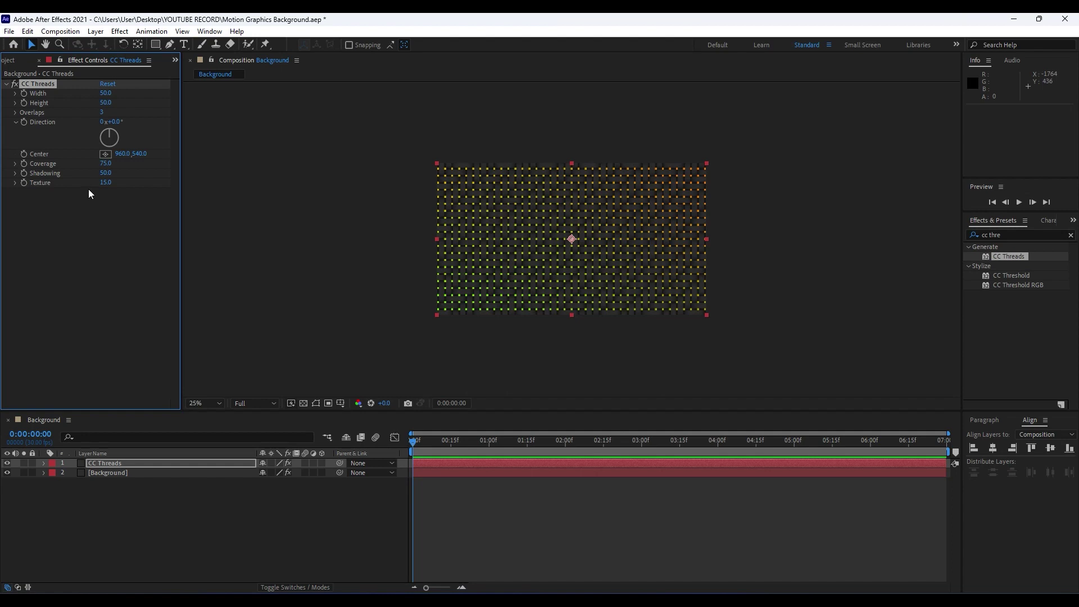
- Set the CC Threads effect's Coverage to 3 and Shadowing to 100
click(104, 164)
text(3)
key(Return)
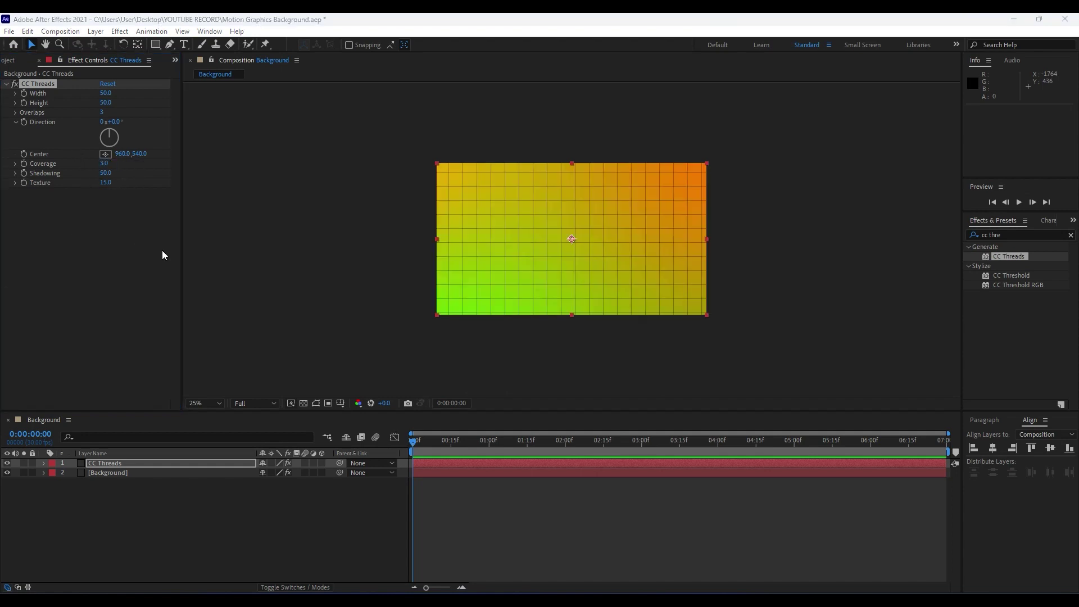
click(106, 173)
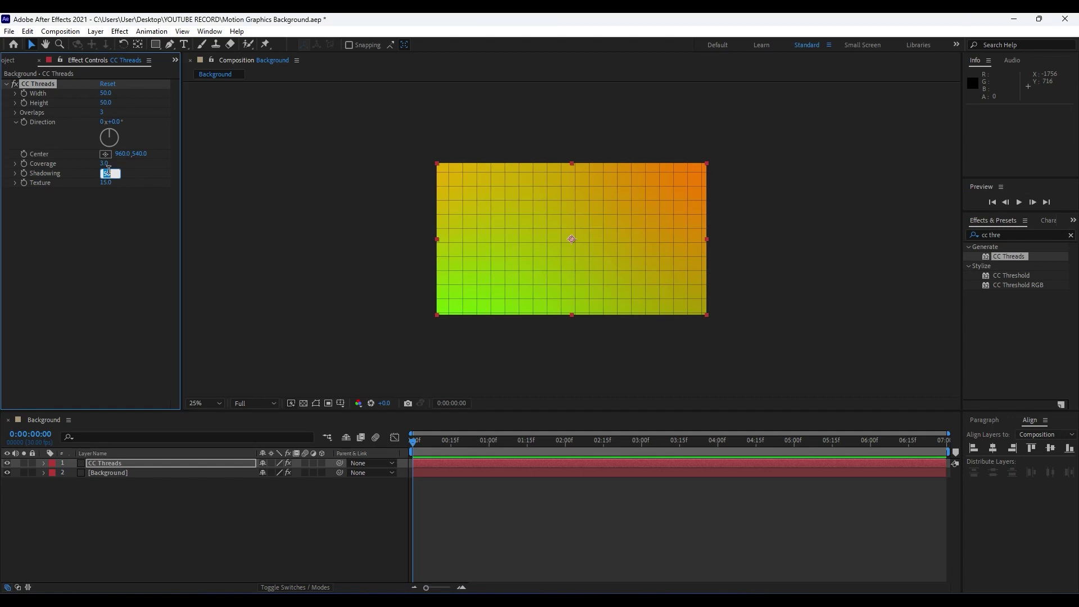
text(100)
key(Return)
- Set the CC Threads effect's Texture to 50 and its Direction to 35°, and inspect the rotated grid
click(106, 183)
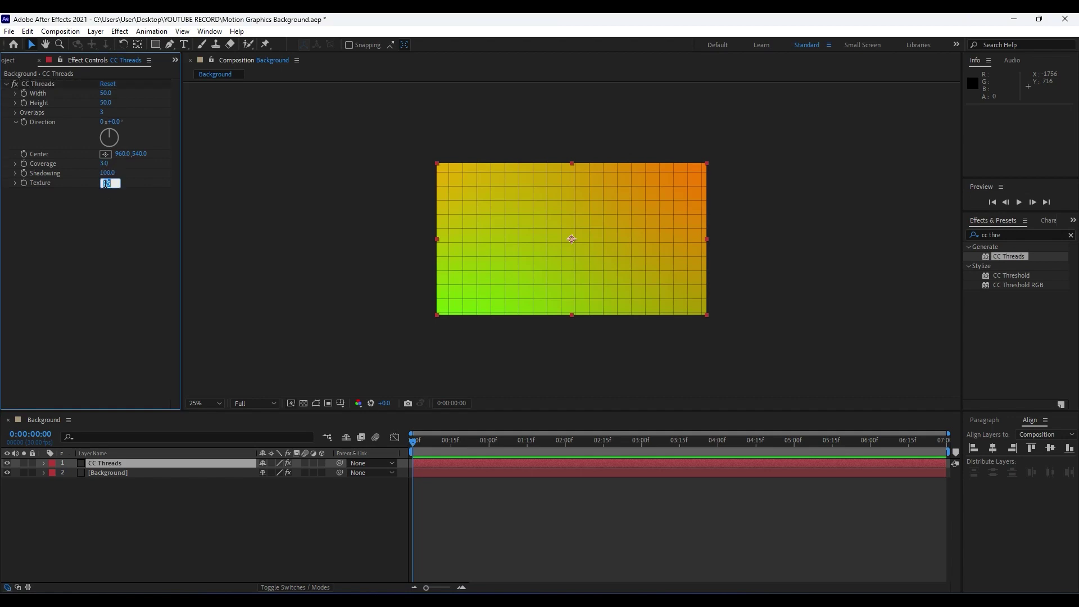
text(50)
key(Return)
click(115, 122)
text(35)
click(142, 272)
scroll(599, 278, up, 2)
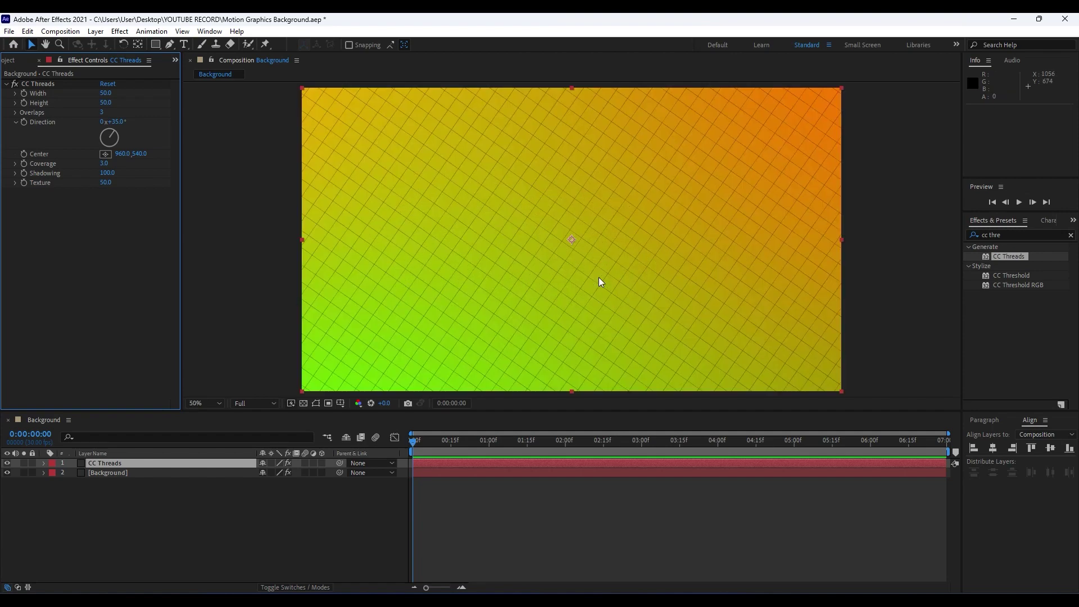
scroll(600, 277, down, 2)
scroll(594, 241, up, 2)
scroll(571, 285, down, 2)
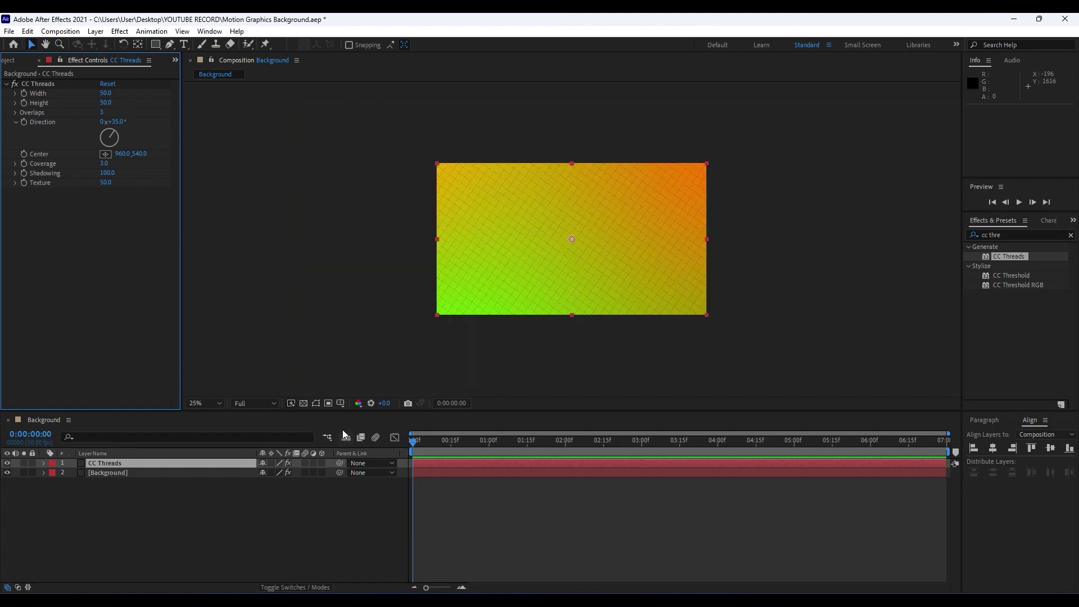
- Show the blending mode column for the layers and duplicate the CC Threads layer
click(198, 517)
click(296, 587)
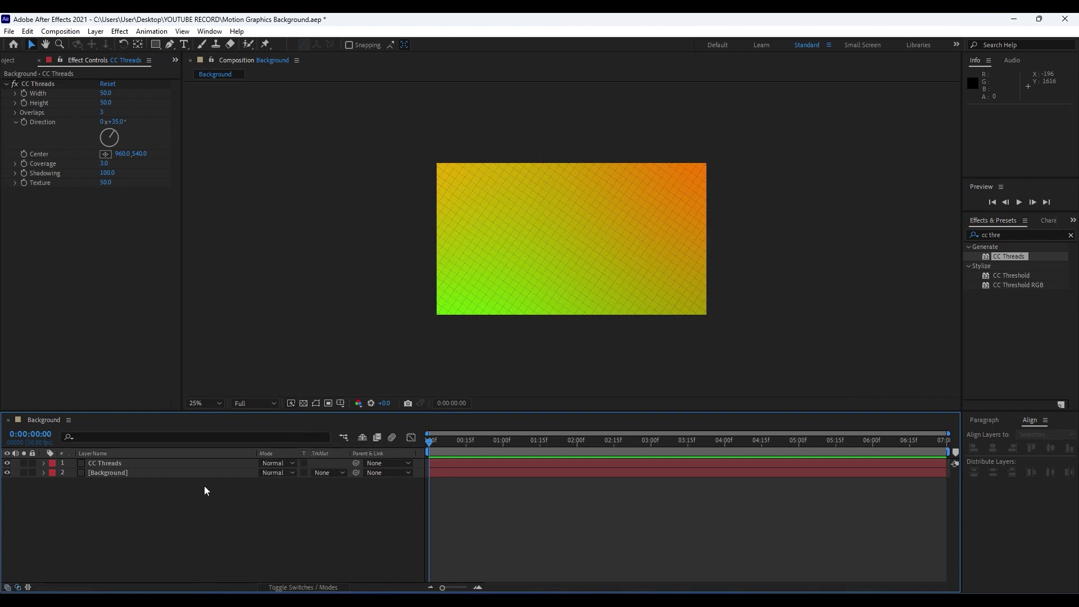
click(112, 463)
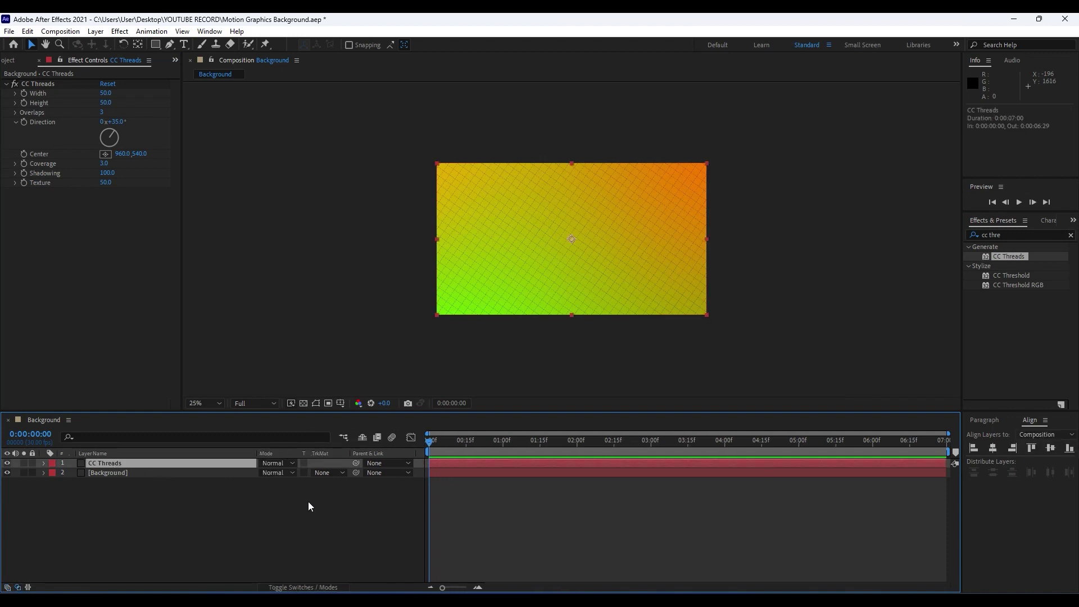
key(ctrl+d)
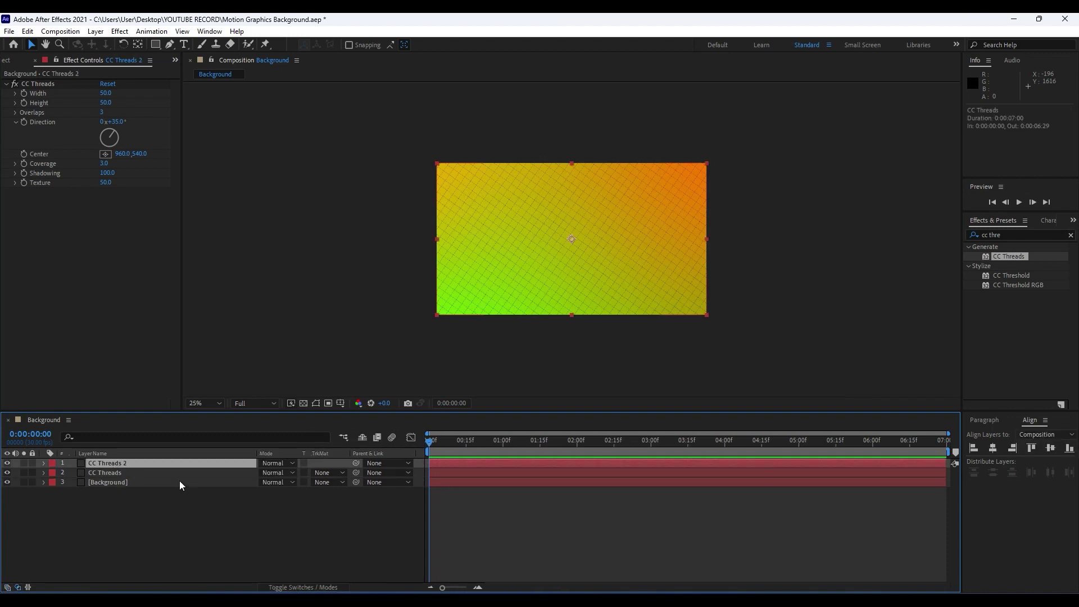
- Set the blending mode of both CC Threads layers to Overlay and inspect the grid lines
click(285, 472)
click(342, 307)
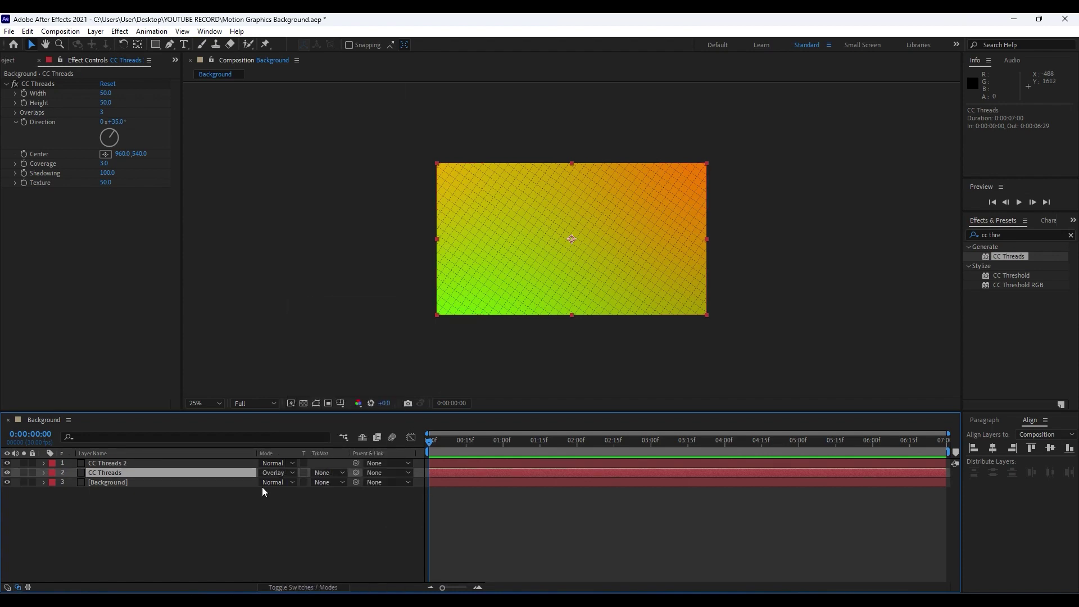
click(292, 464)
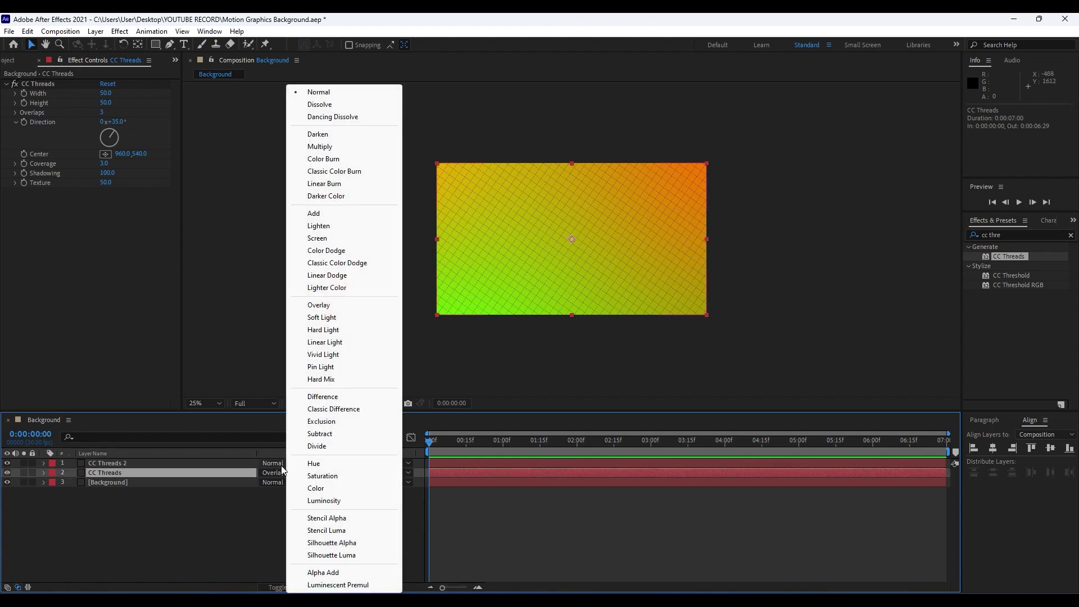
click(340, 307)
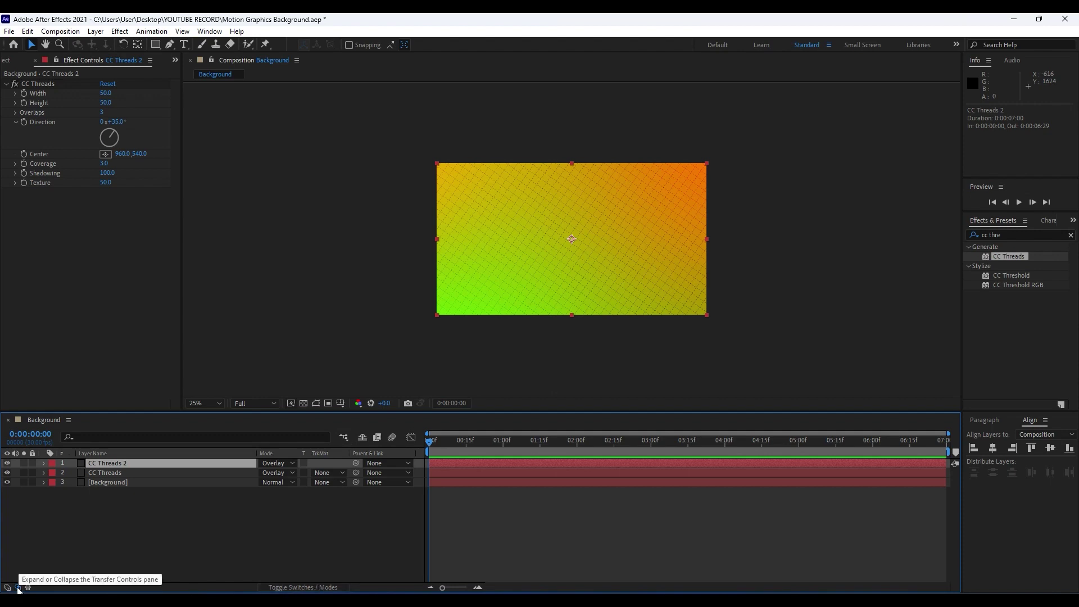
click(200, 514)
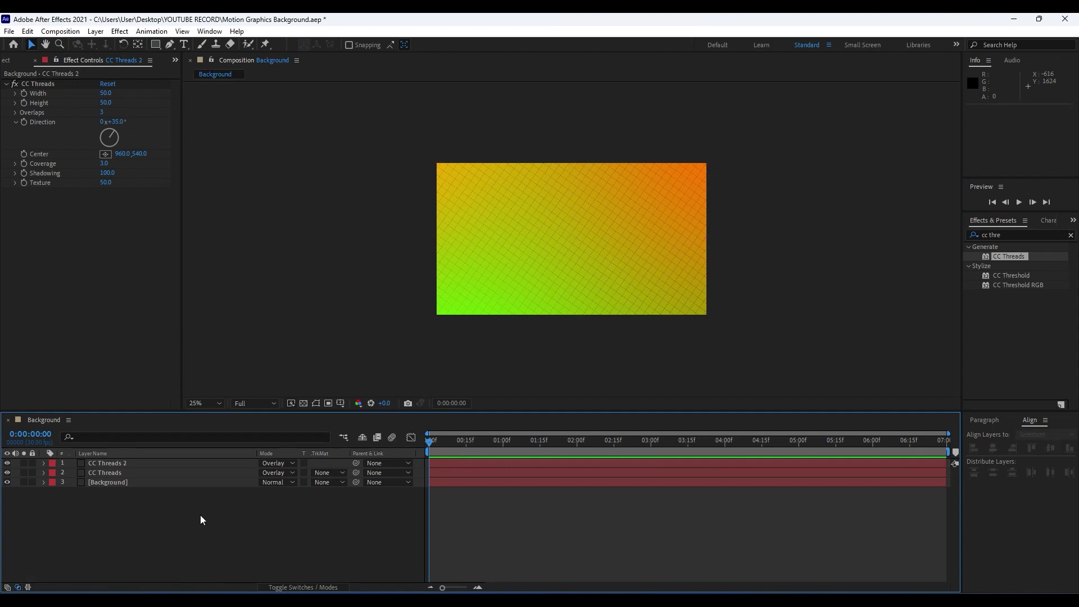
scroll(583, 280, up, 2)
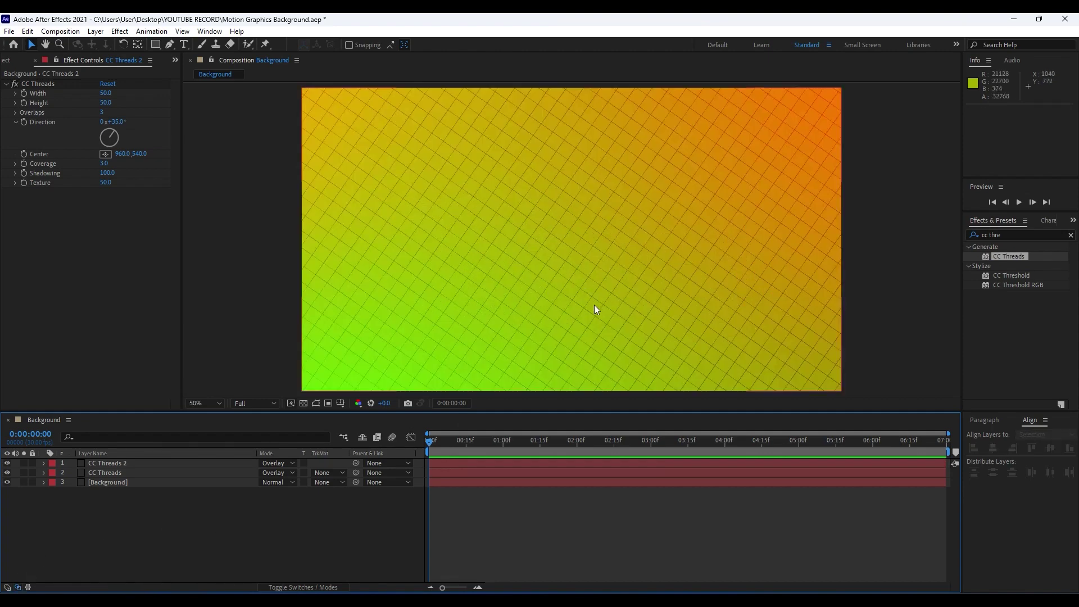
scroll(594, 305, down, 2)
- Create a new 1920 × 1080 solid layer named CC Star Burst
right_click(170, 542)
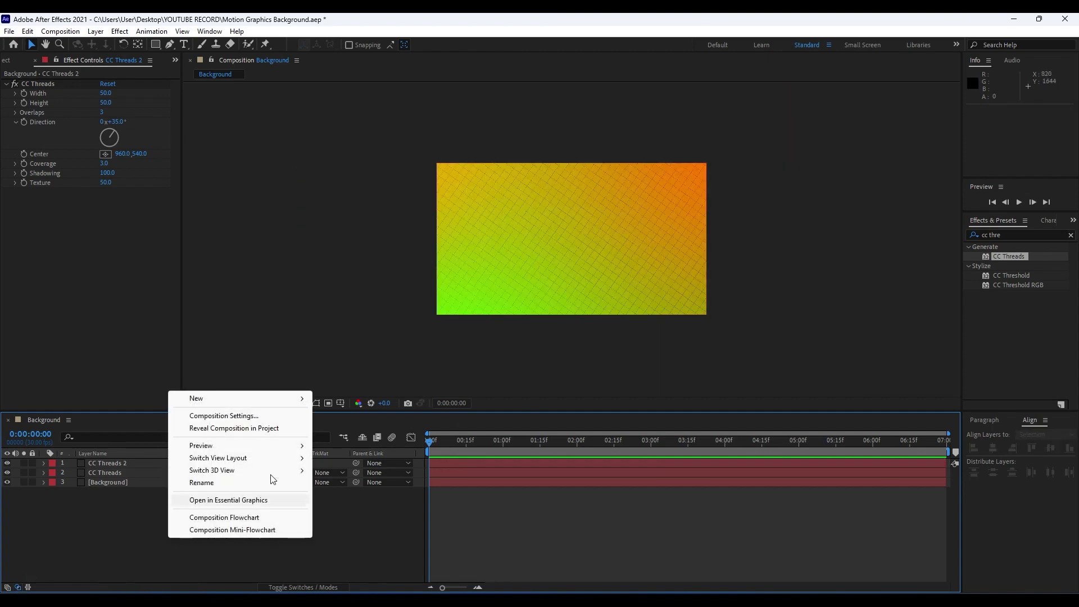
mouse_move(238, 399)
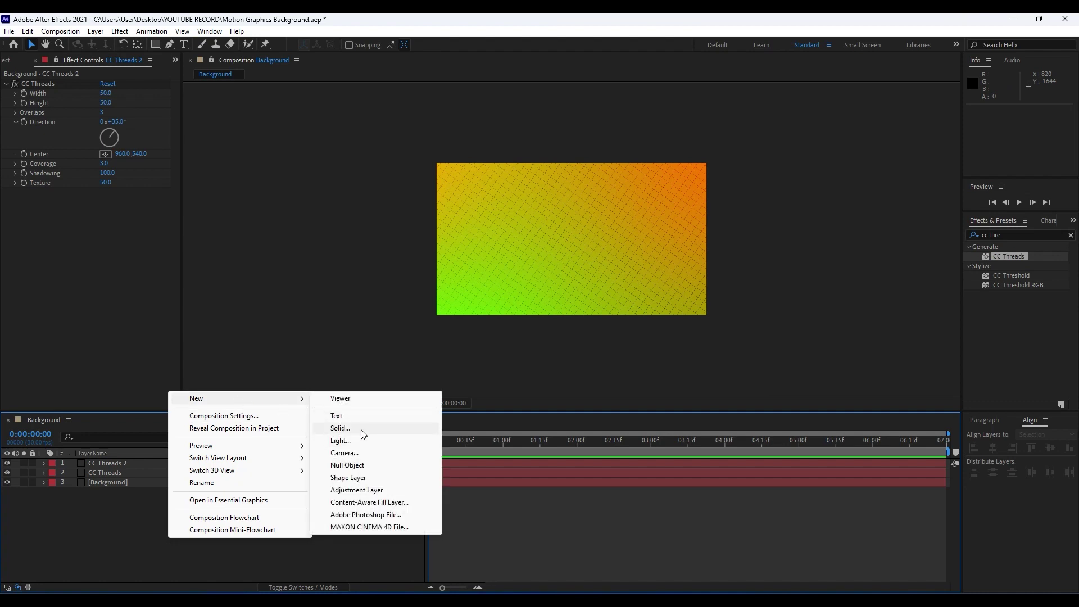
click(360, 428)
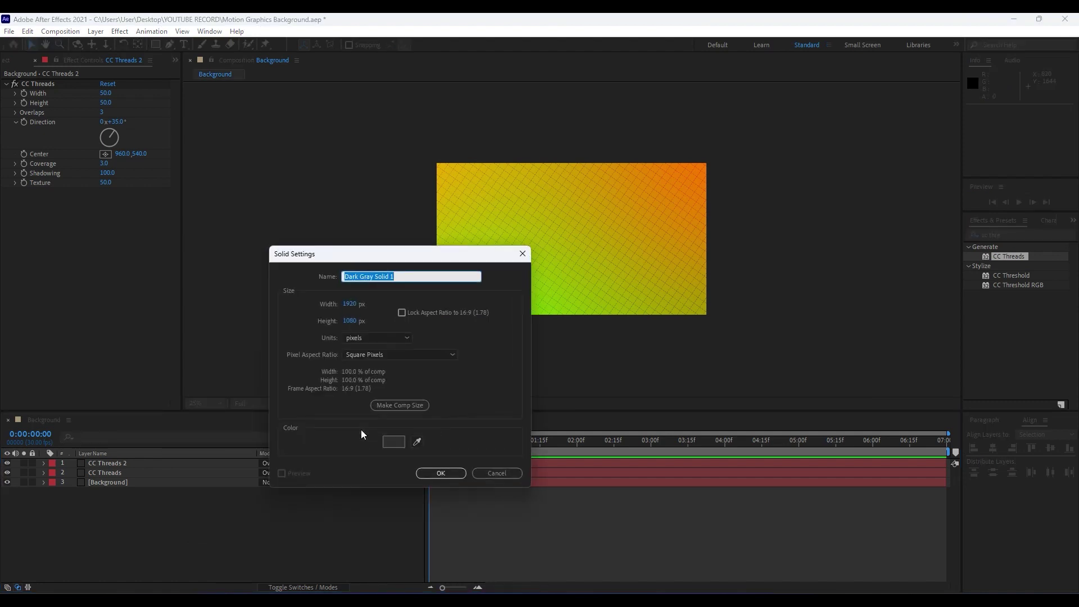
text(CC Star )
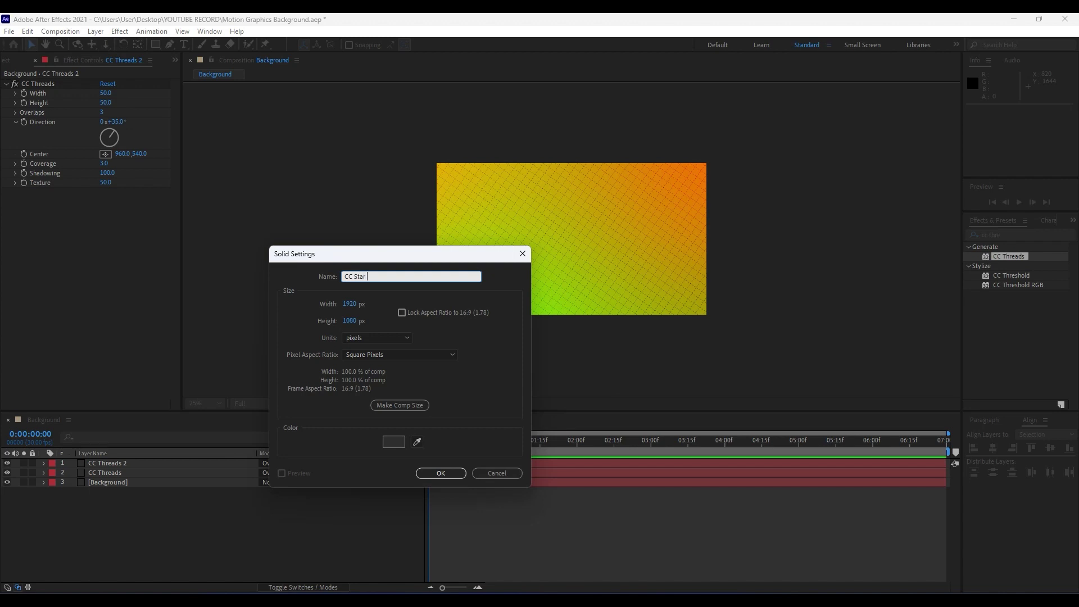
text(Burst)
key(Return)
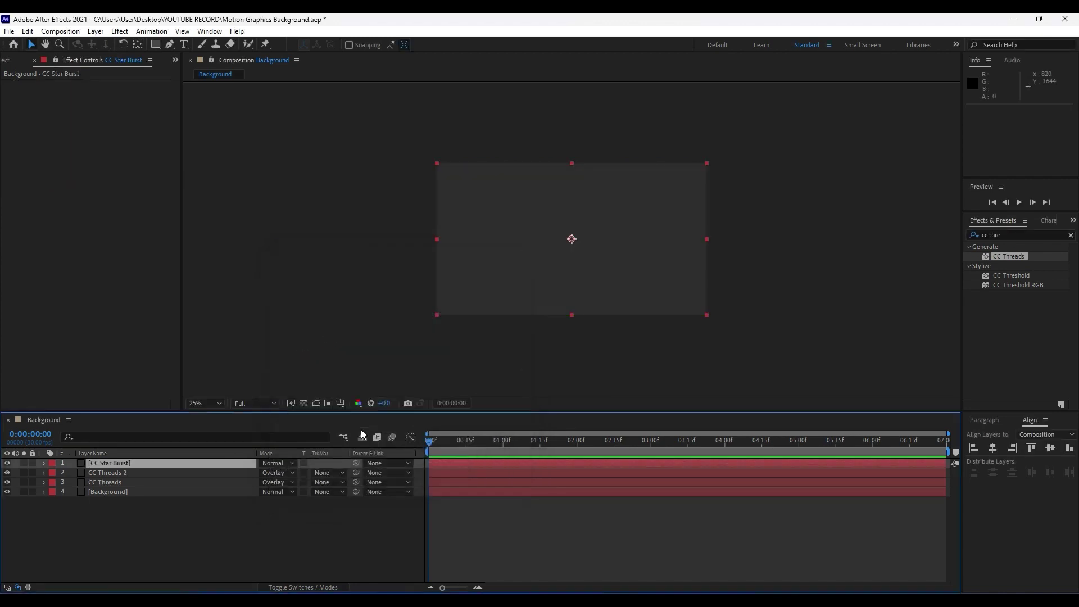
- Find the CC Star Burst effect and apply it to the CC Star Burst layer
click(1015, 234)
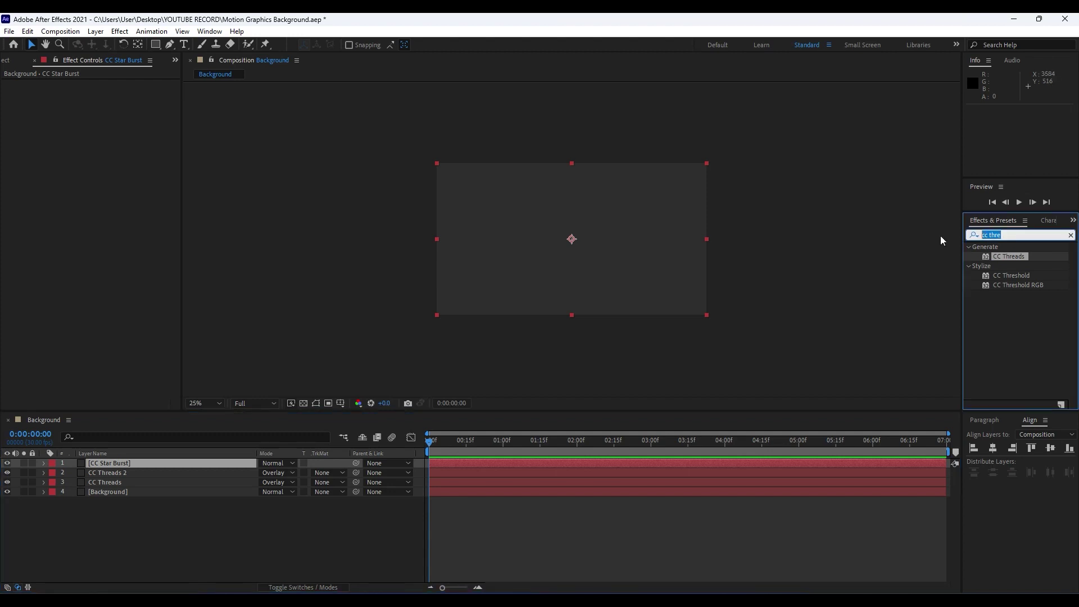
text(star burst)
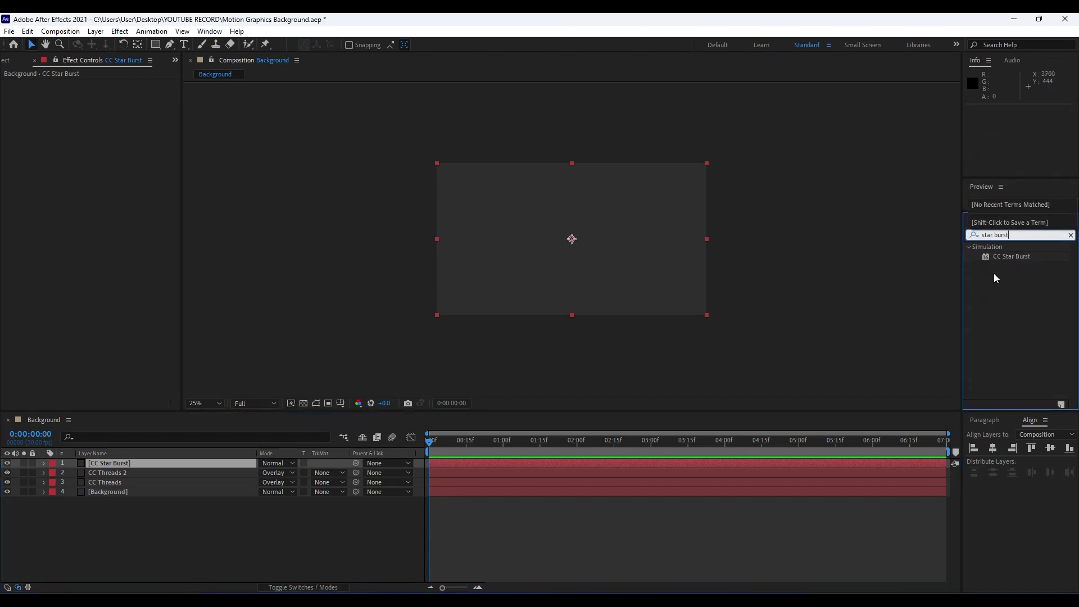
drag(1003, 257, 160, 459)
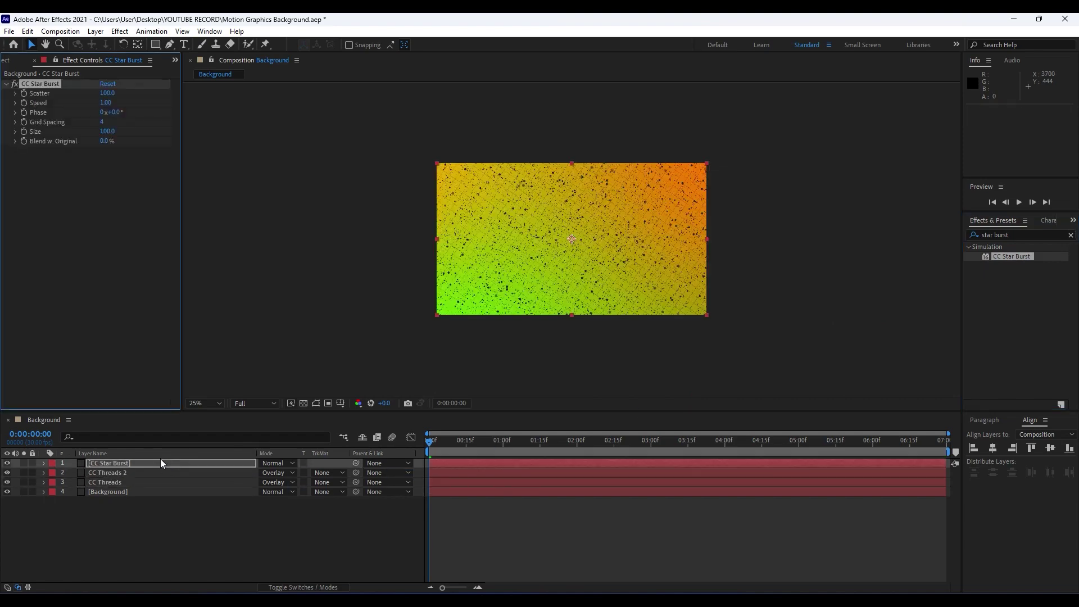
scroll(498, 229, up, 1)
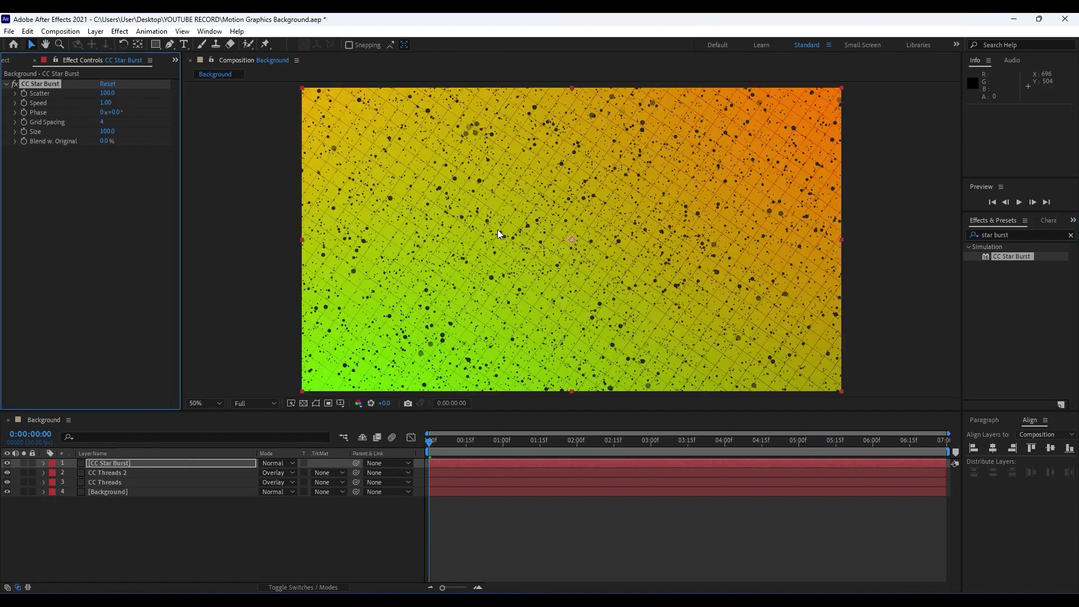
- Set the CC Star Burst effect's Scatter to 220 and Speed to 0.2, and preview the particle motion
click(108, 93)
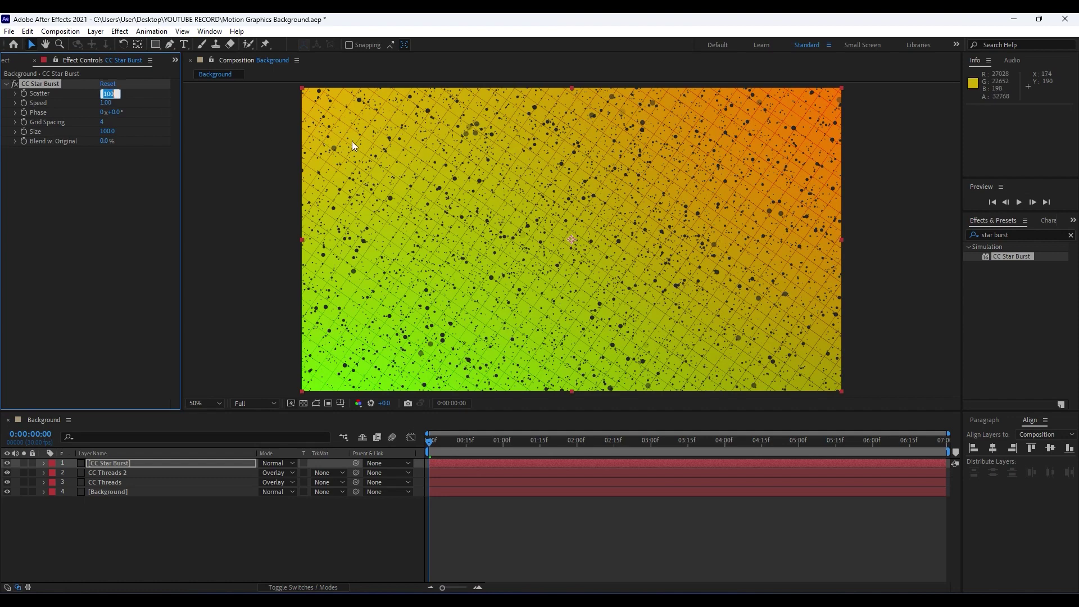
text(220)
key(Return)
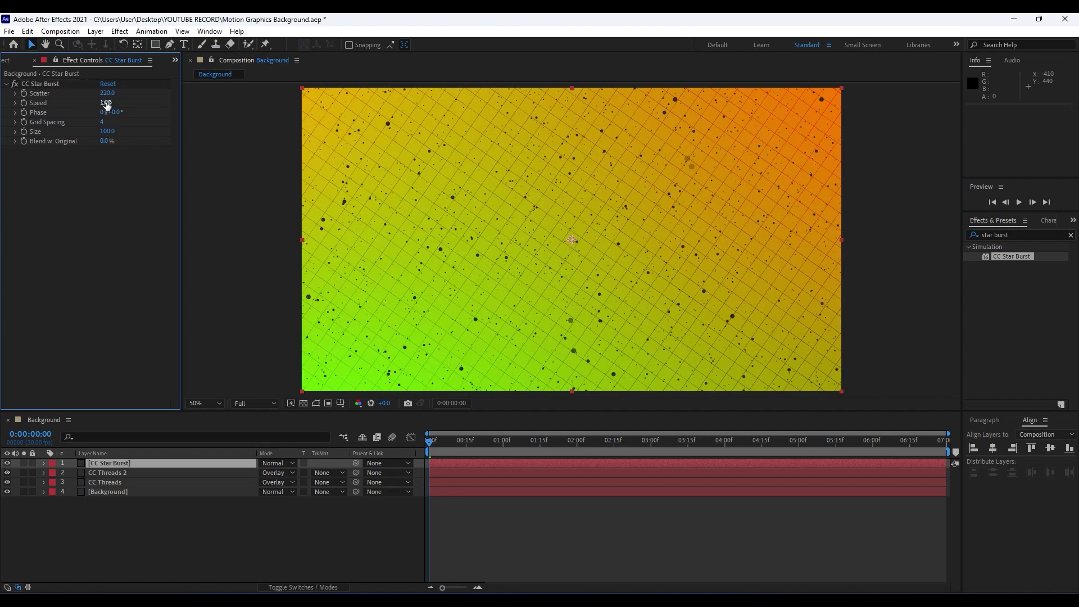
drag(107, 105, 99, 102)
click(108, 103)
text(0.2)
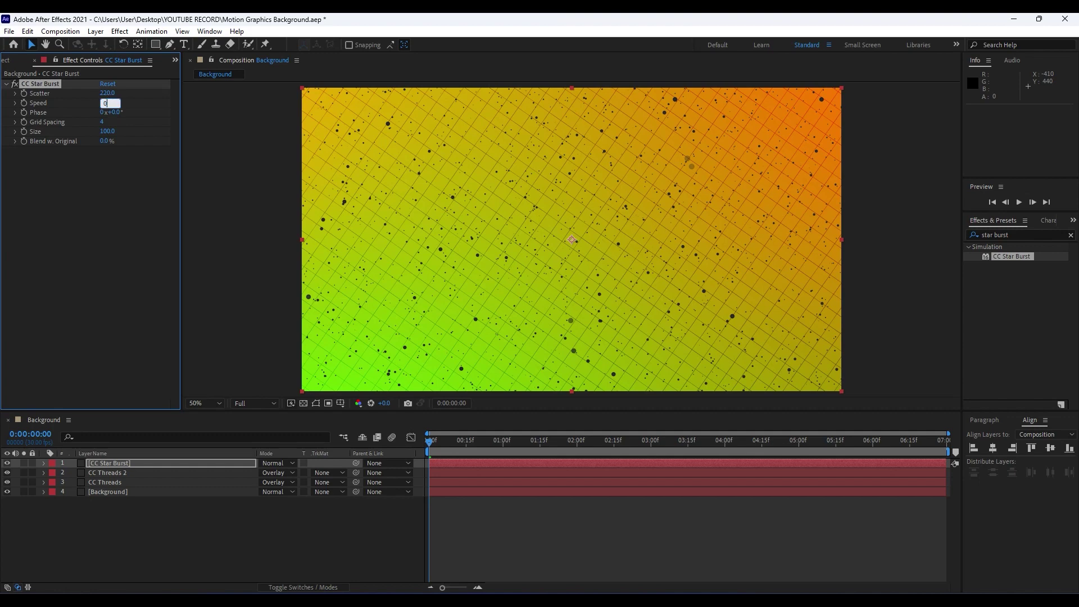
click(52, 219)
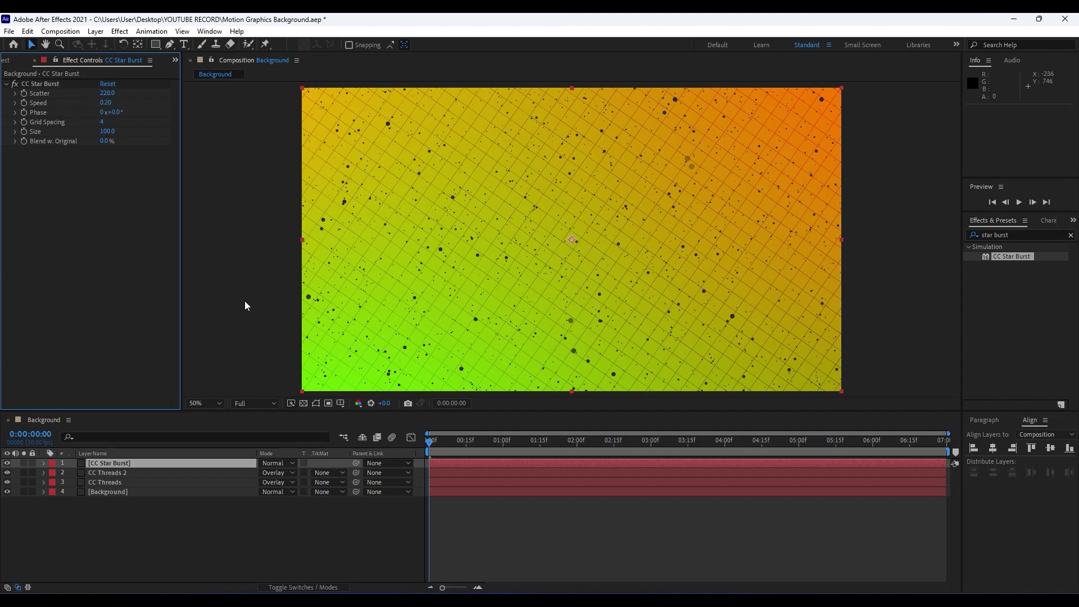
drag(435, 444, 495, 446)
key(space)
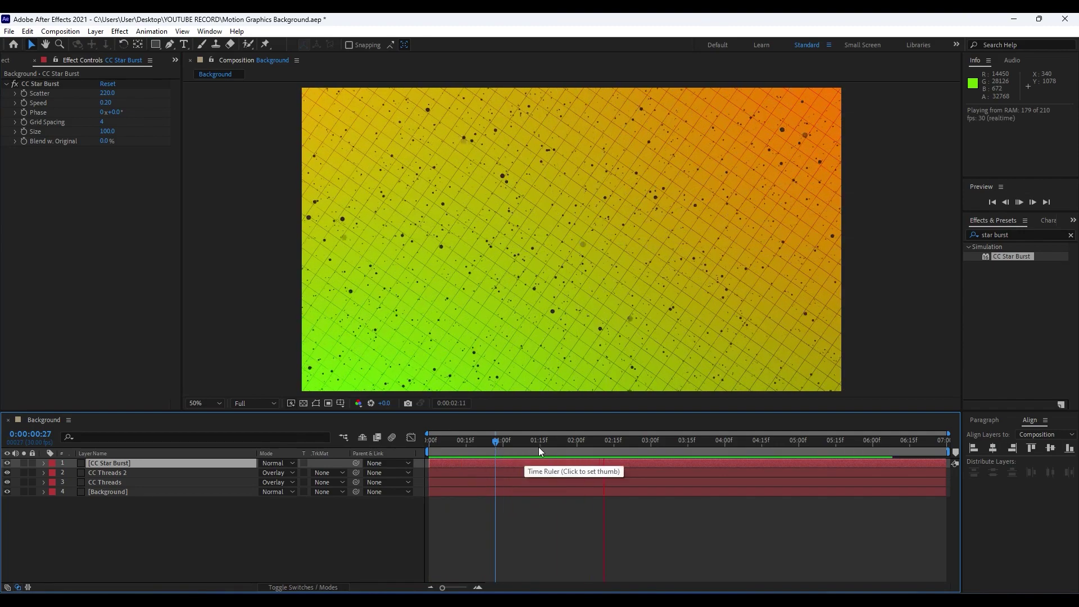
drag(527, 444, 562, 443)
- Add a Fill effect above CC Star Burst on the star burst layer and set its color to white FFFFFF
click(1001, 239)
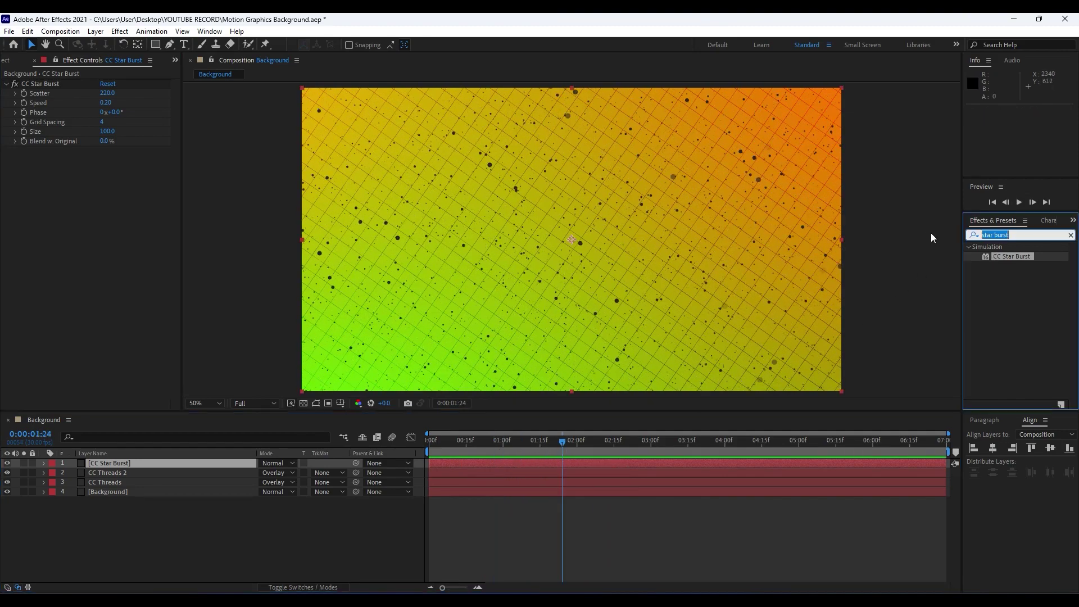
text(fill)
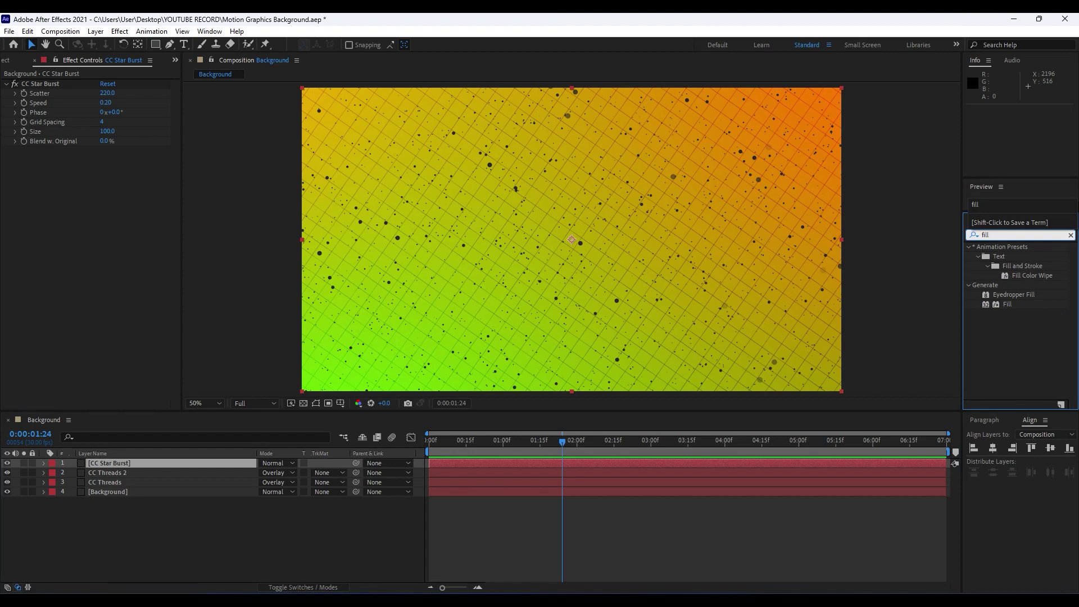
drag(1009, 308, 85, 82)
click(108, 114)
drag(472, 470, 327, 321)
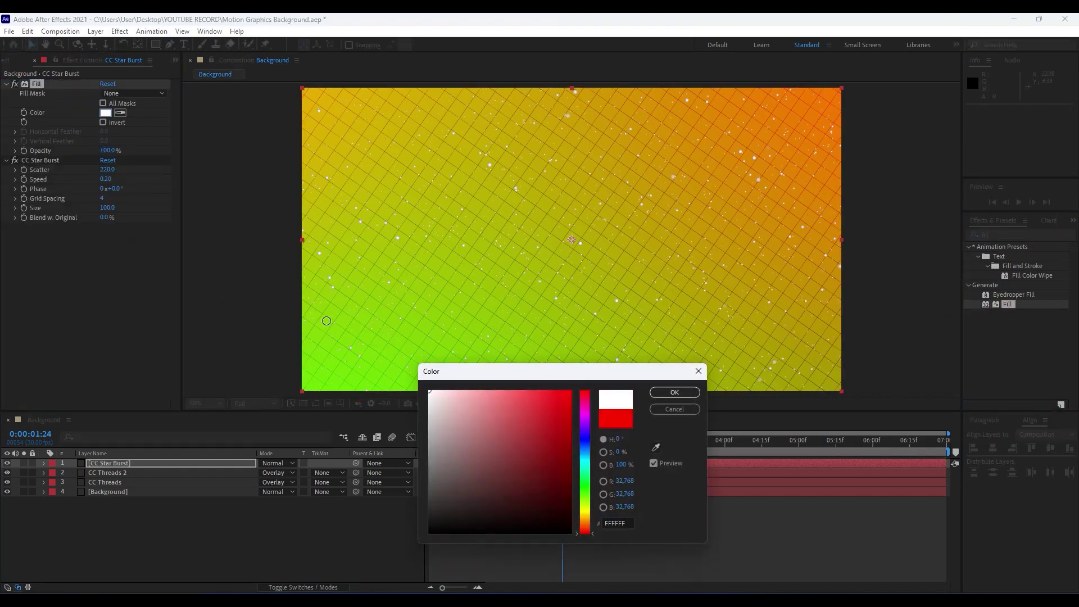
click(676, 393)
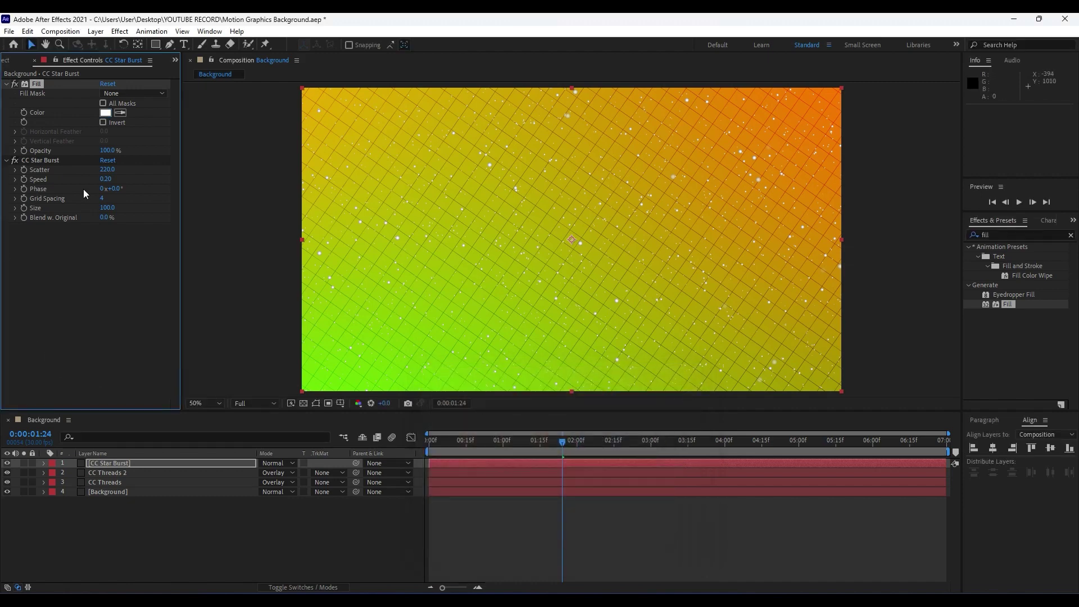
- Add a Glow effect below CC Star Burst on the star burst layer and preview the glowing particles
click(1001, 238)
text(glow)
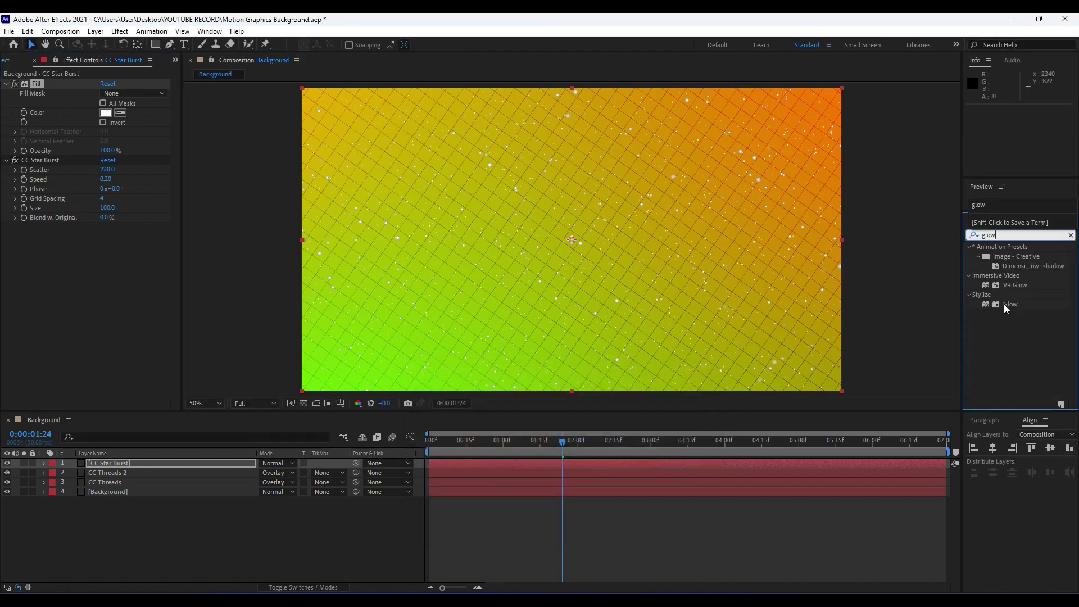
drag(1004, 304, 129, 289)
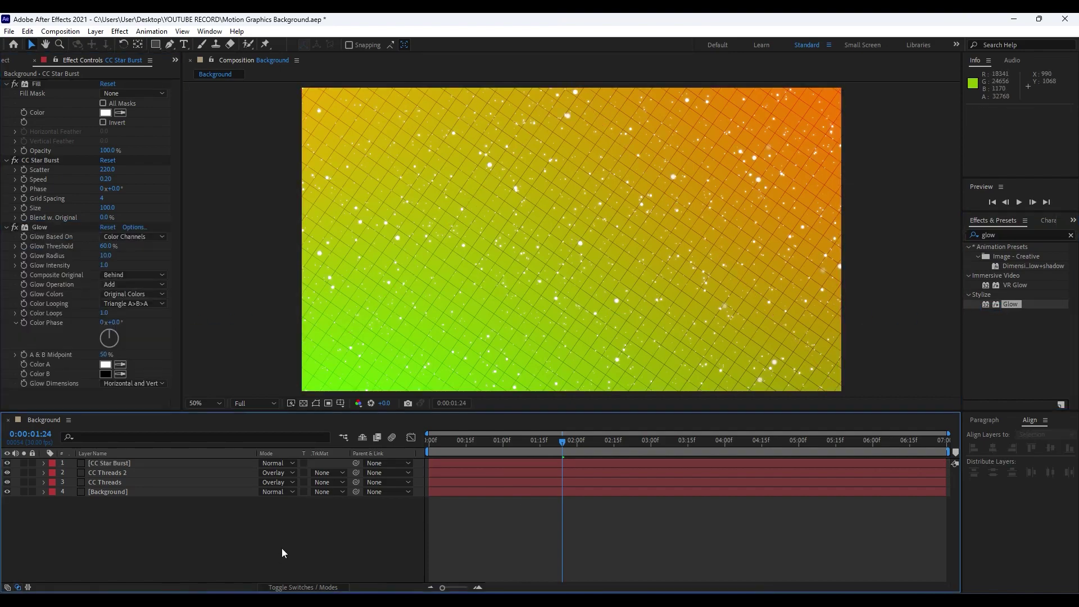
key(space)
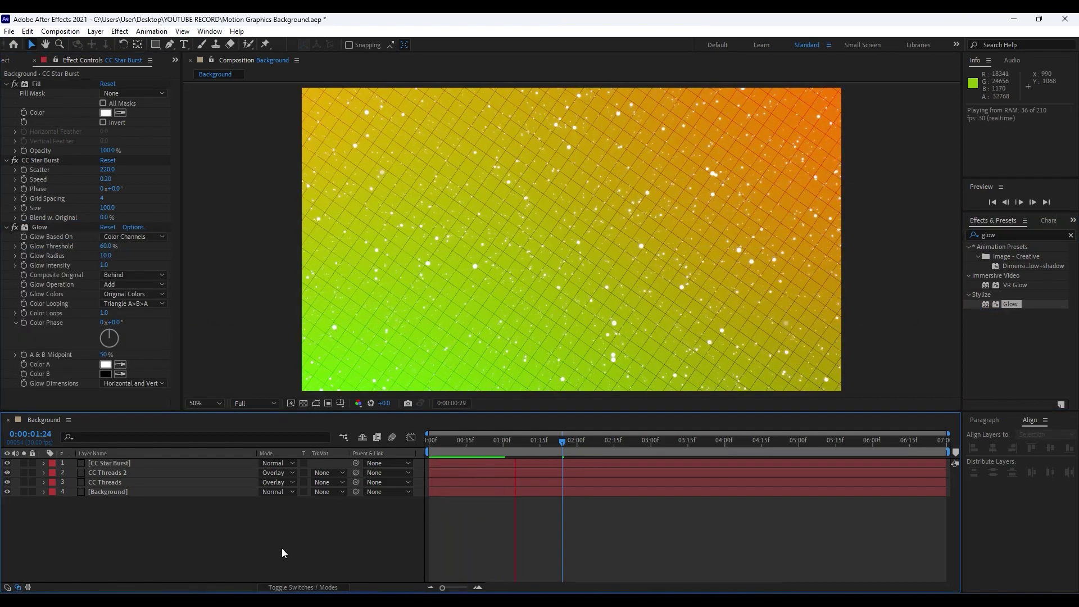
- Add a Fill effect to the CC Threads layer and set its color to white
click(471, 440)
click(106, 482)
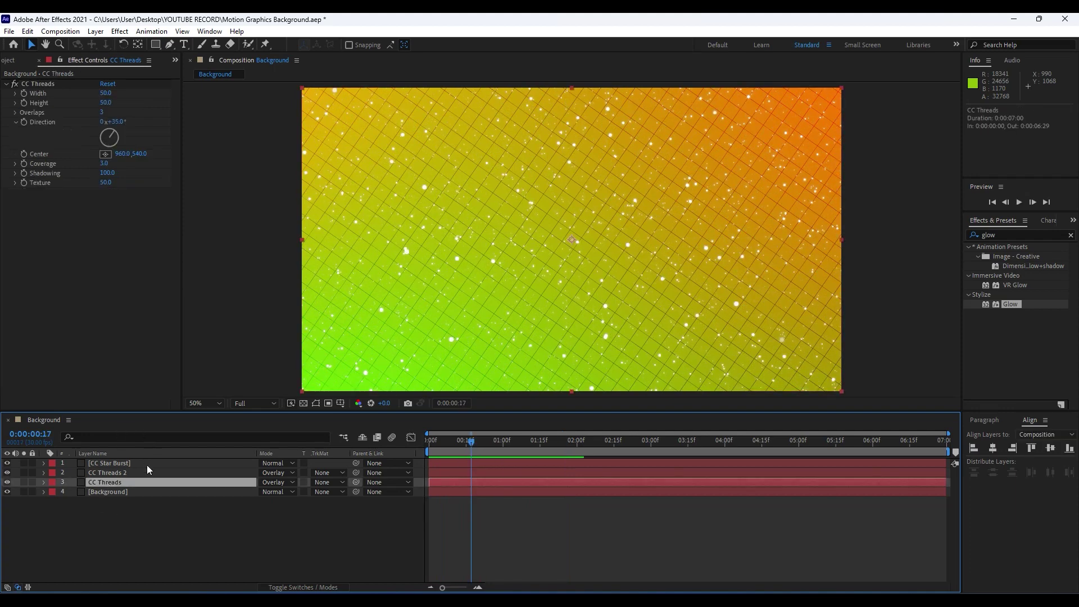
click(1011, 233)
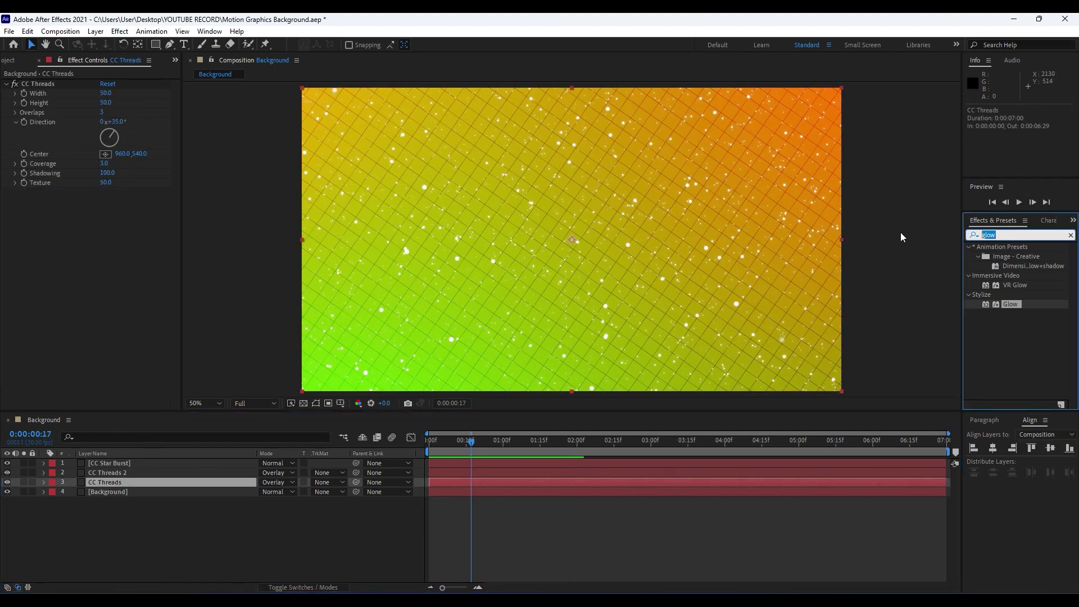
text(fill)
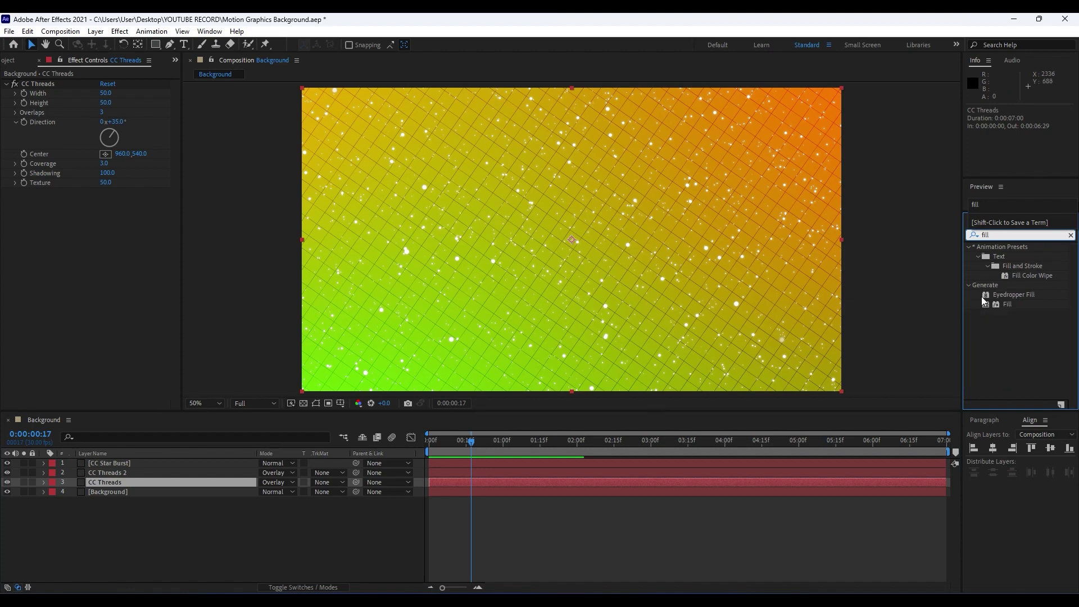
drag(1007, 304, 170, 484)
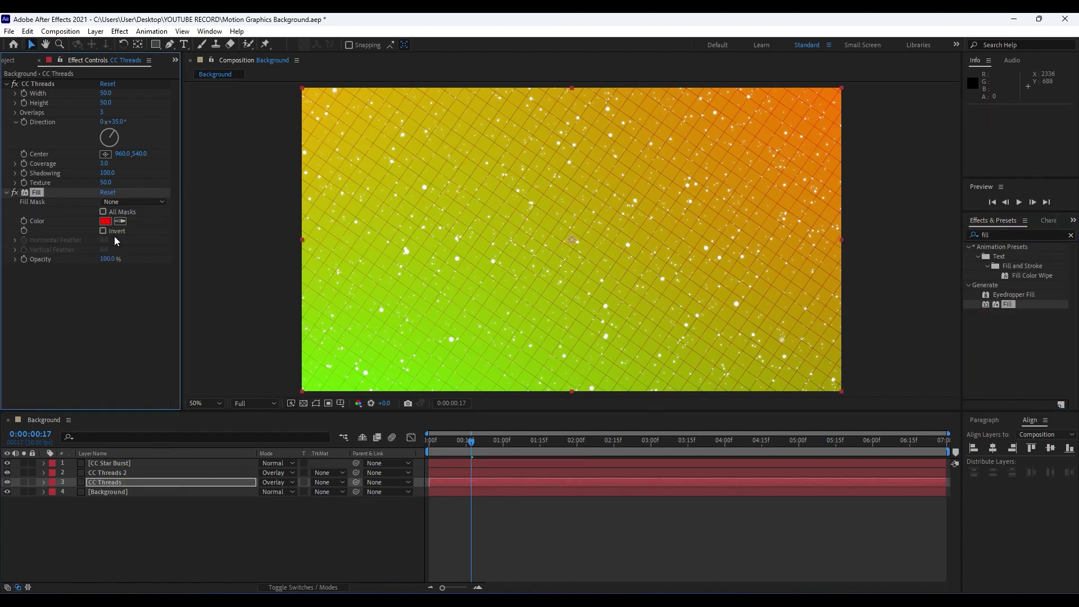
click(109, 226)
click(107, 224)
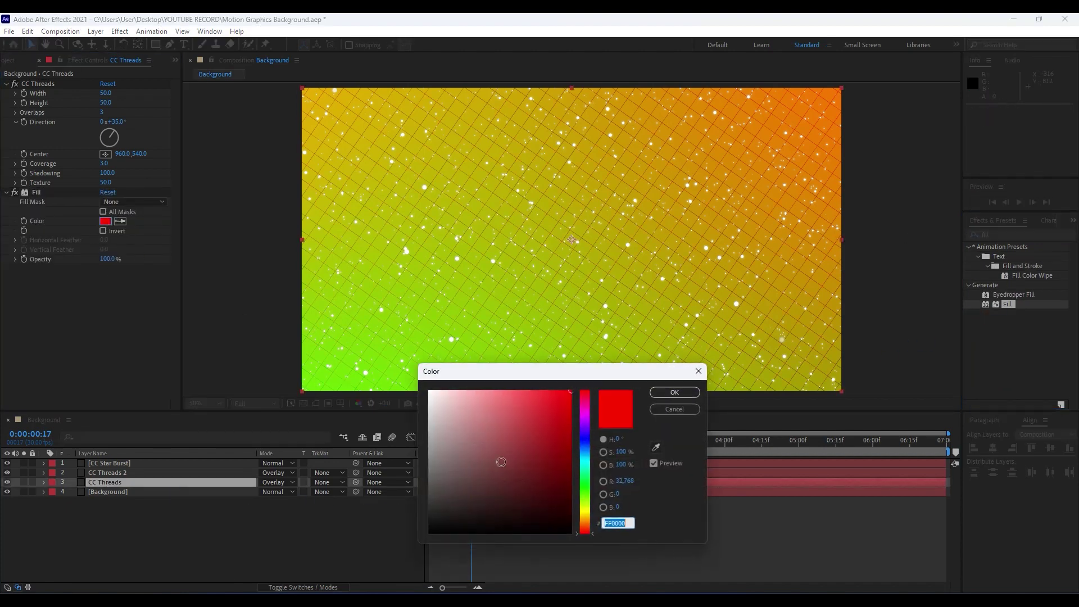
click(429, 389)
click(669, 395)
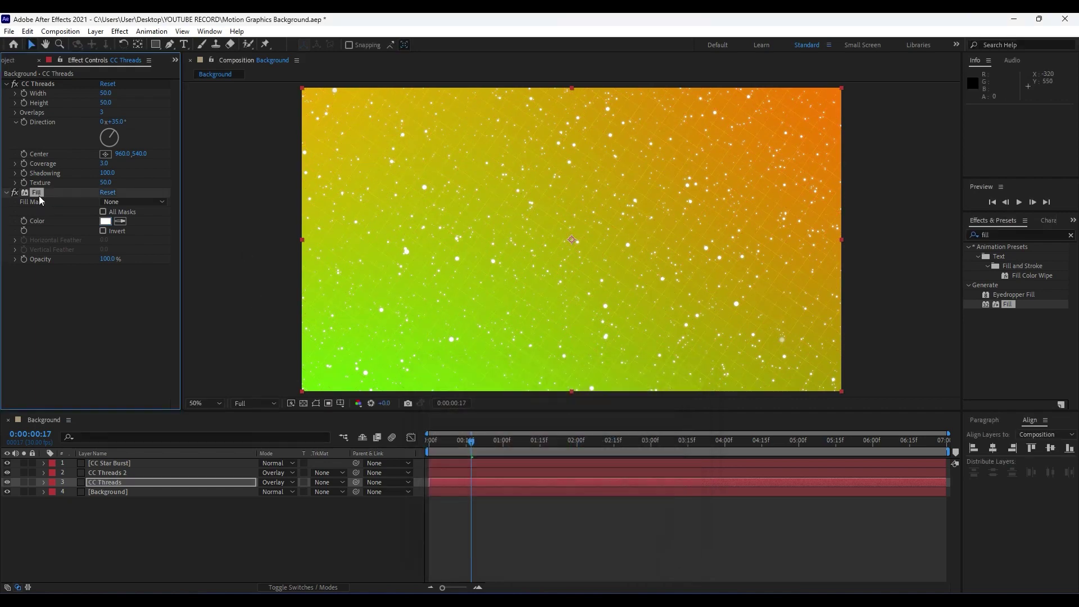
- Copy the white Fill effect from the CC Threads layer onto the CC Threads 2 layer
click(122, 472)
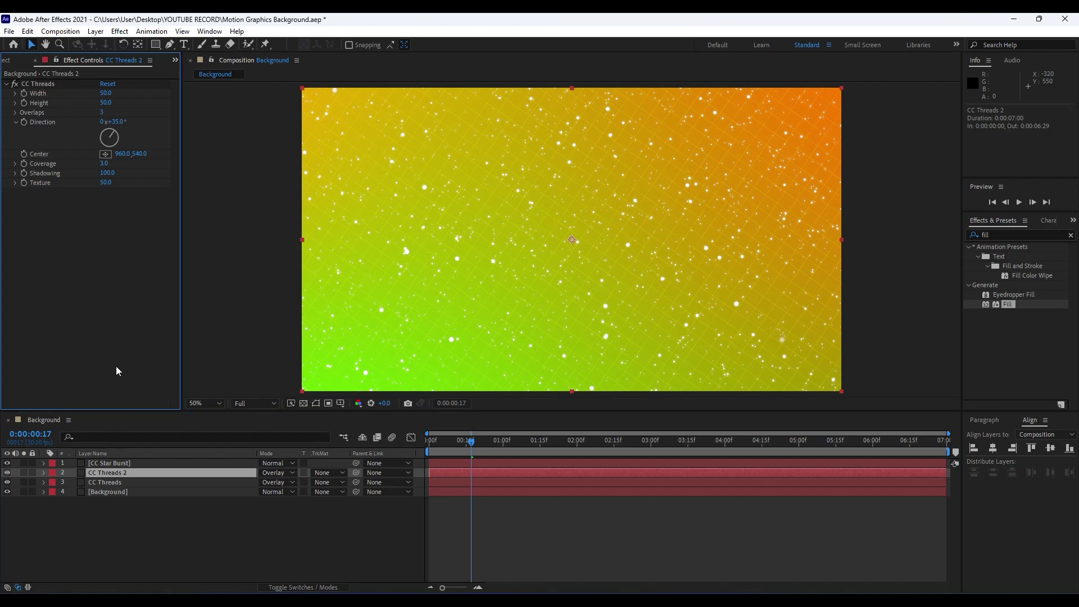
key(ctrl+v)
click(213, 554)
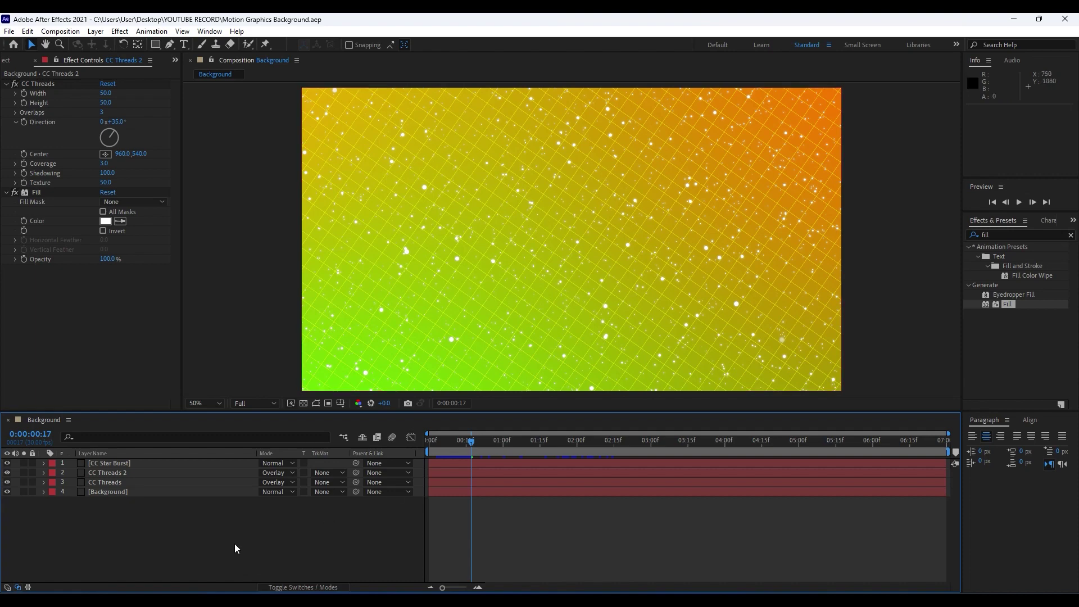
- Pre-compose all four layers into a new composition named 1, moving all attributes into it
drag(232, 549, 98, 446)
right_click(137, 494)
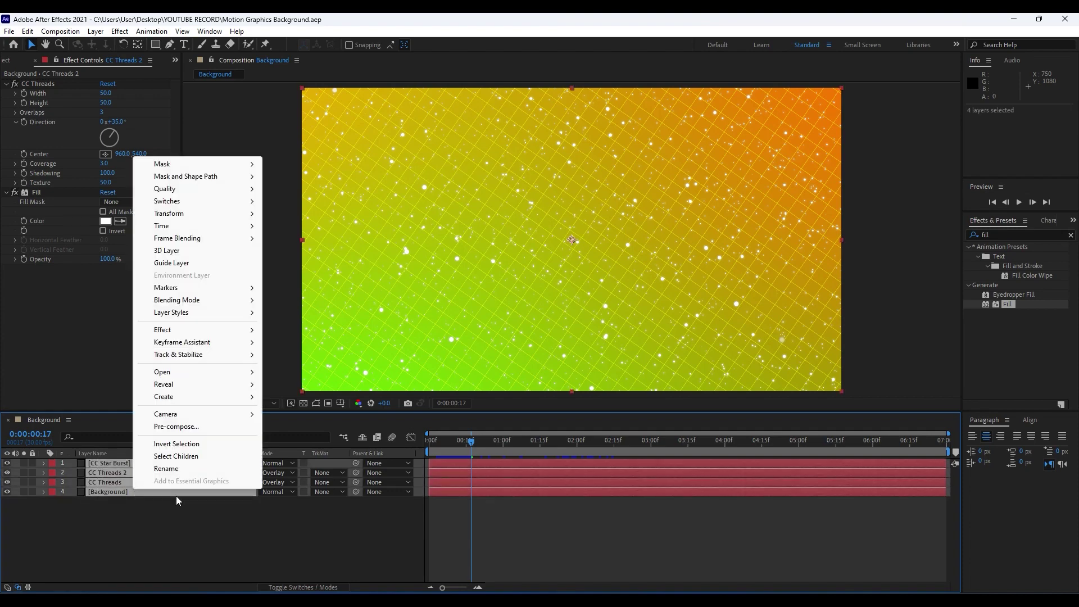
click(204, 428)
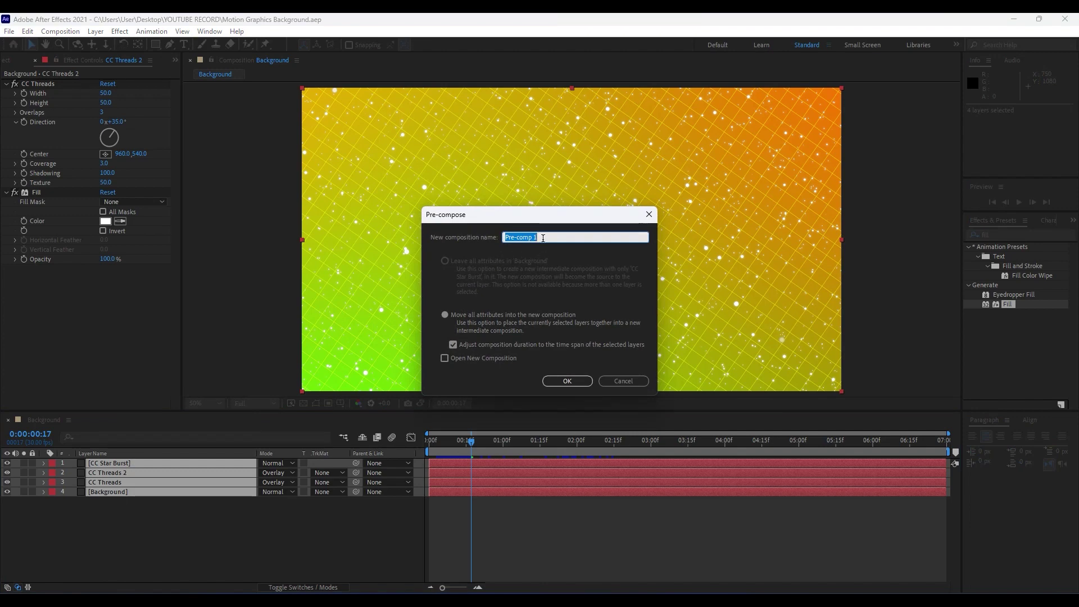
text(1)
click(504, 289)
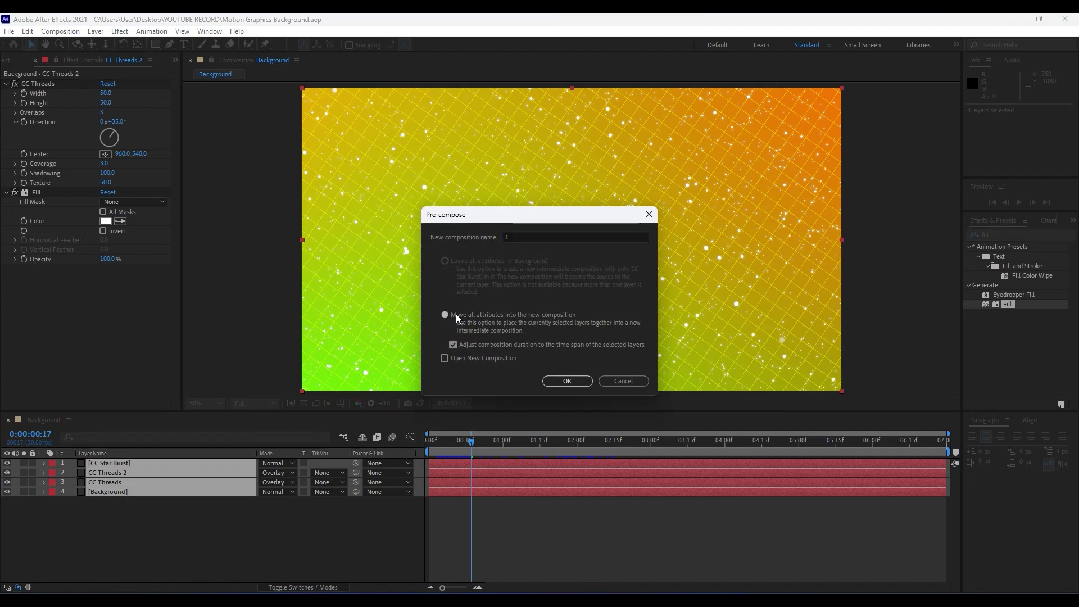
click(562, 381)
click(221, 511)
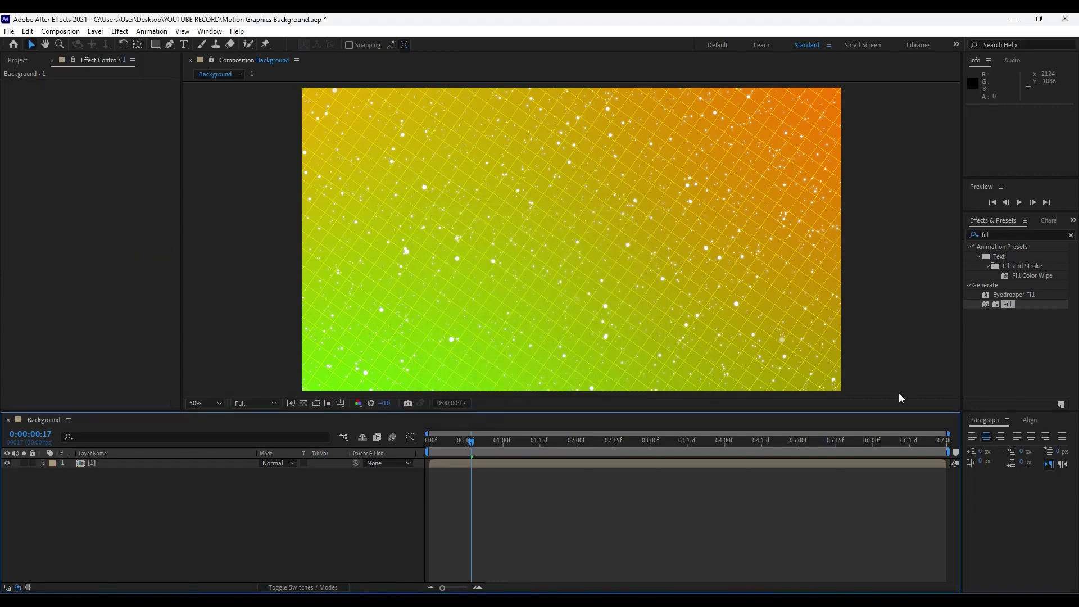
- Find the CC Glue Gun effect, apply it to pre-comp layer 1 and set its Stroke Width to 120
drag(996, 233, 827, 235)
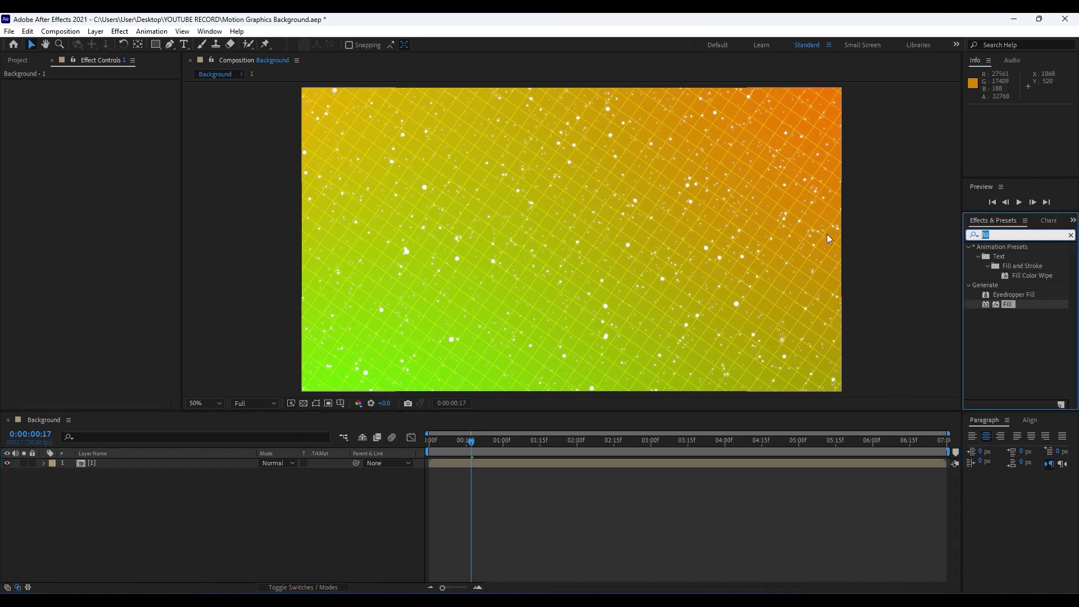
text(cc glue)
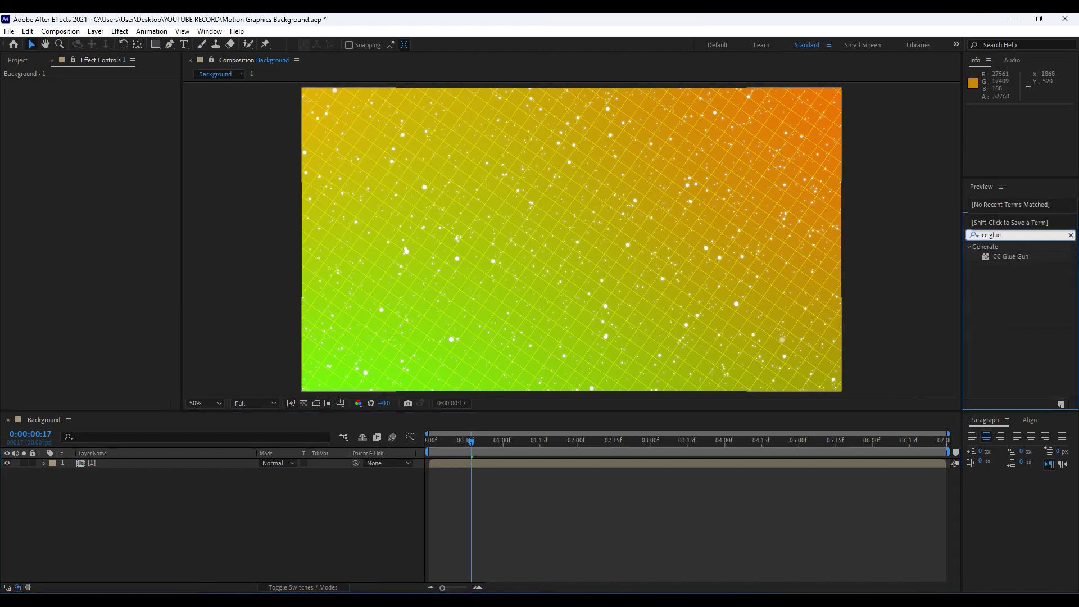
drag(1012, 257, 99, 464)
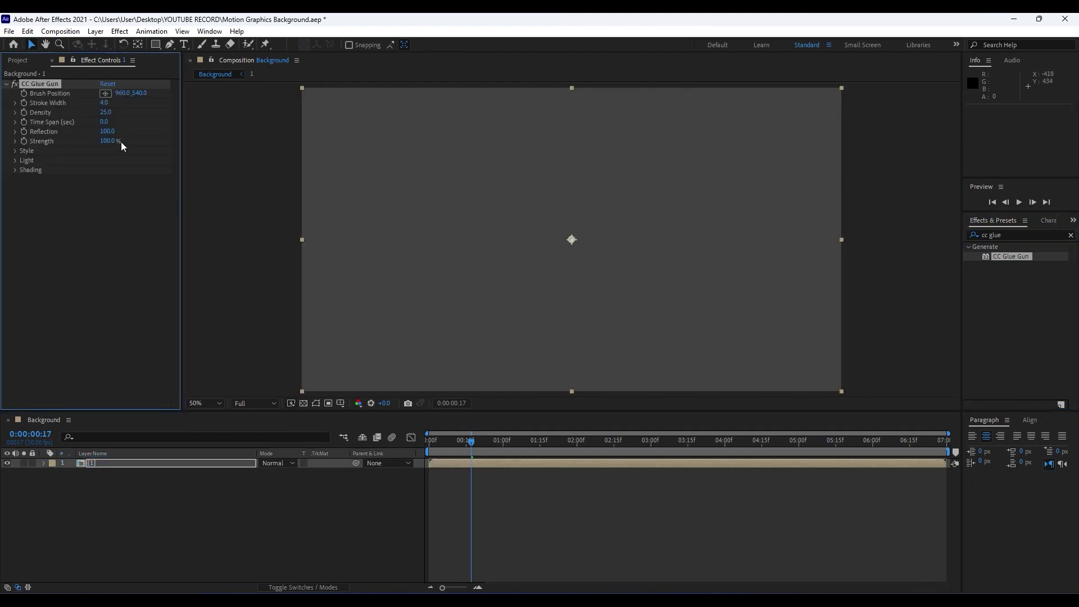
click(103, 104)
text(120)
click(94, 264)
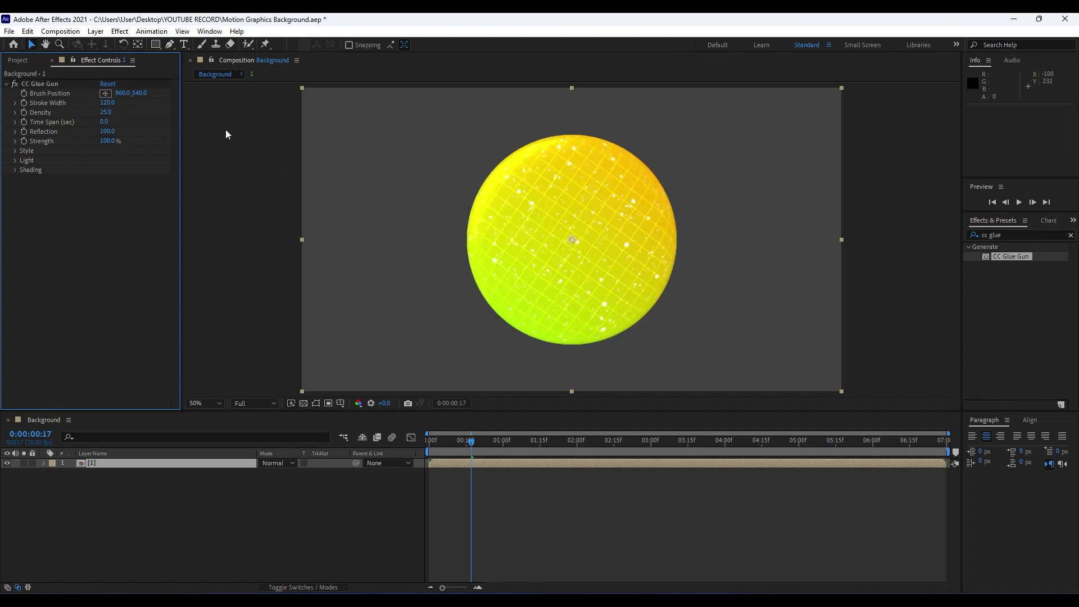
- Set the CC Glue Gun effect's Reflection to 35 and its Light Intensity to 50
click(107, 132)
text(35)
click(79, 273)
click(15, 161)
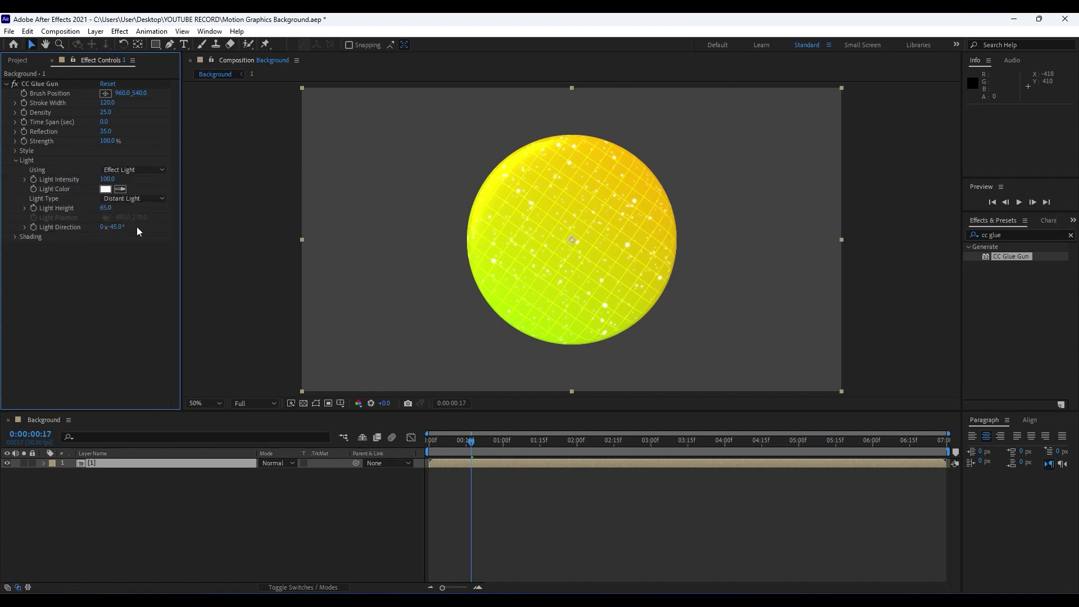
click(111, 179)
text(50)
click(106, 267)
click(109, 488)
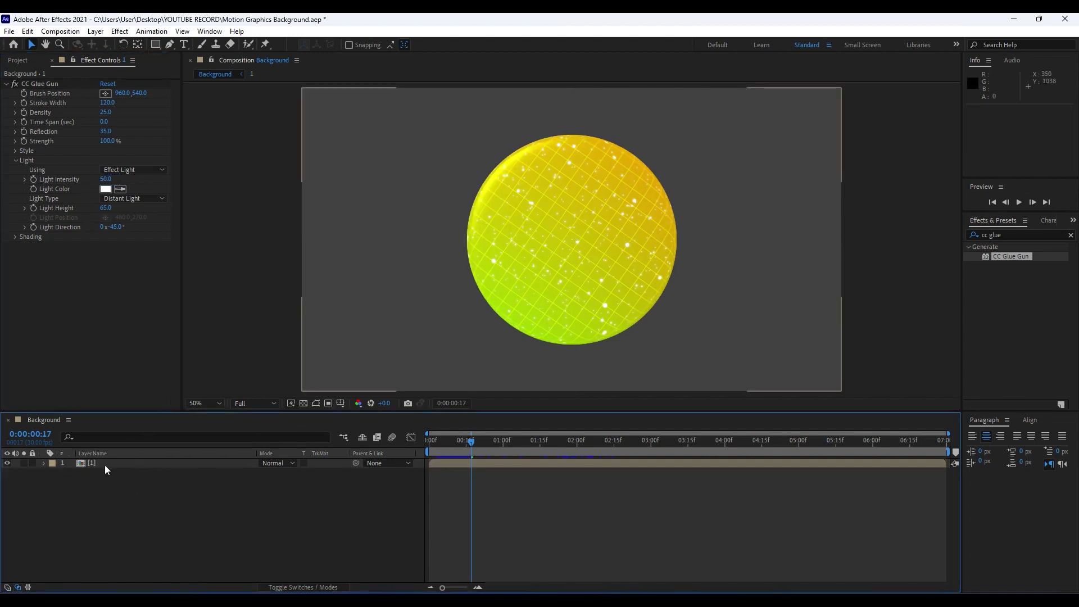
- Open pre-comp 1 and move Point 2 of the Background layer's 4-Color Gradient inside the frame, to about 1584, 224
double_click(104, 464)
click(119, 495)
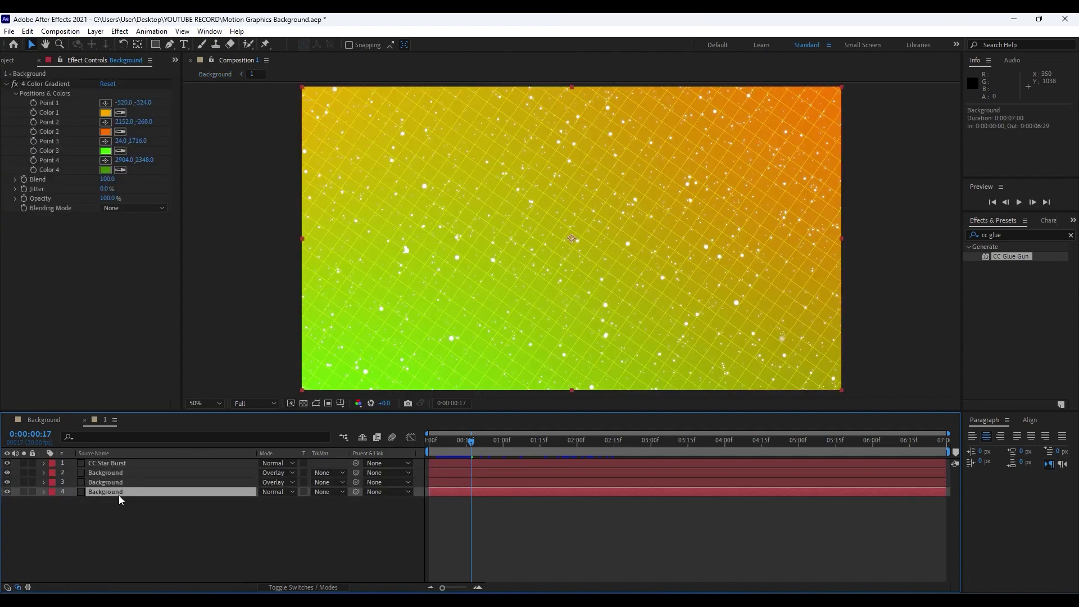
click(54, 84)
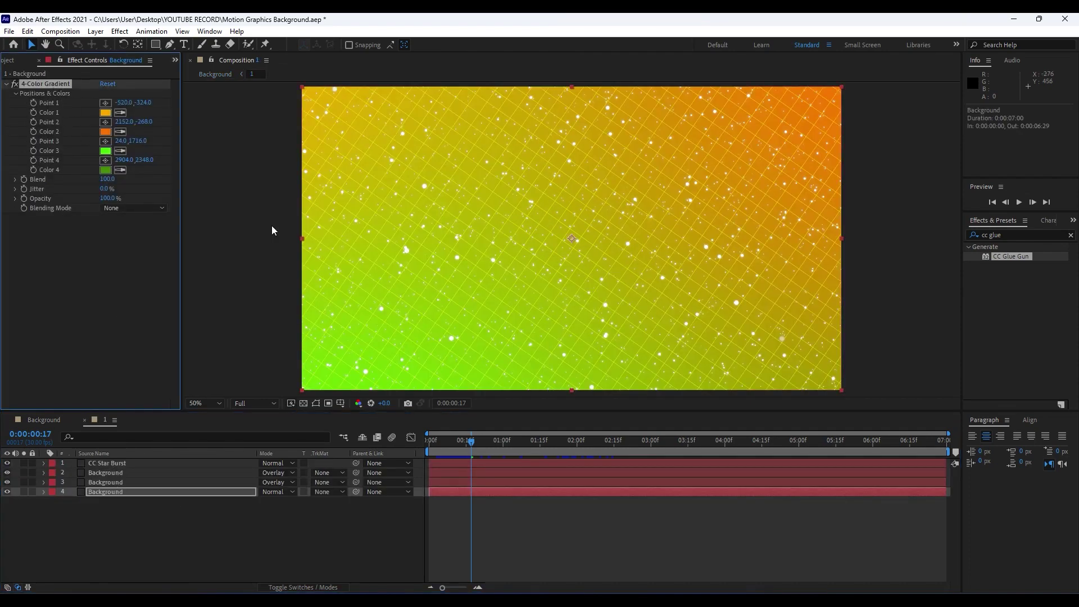
scroll(619, 185, down, 2)
drag(739, 124, 659, 194)
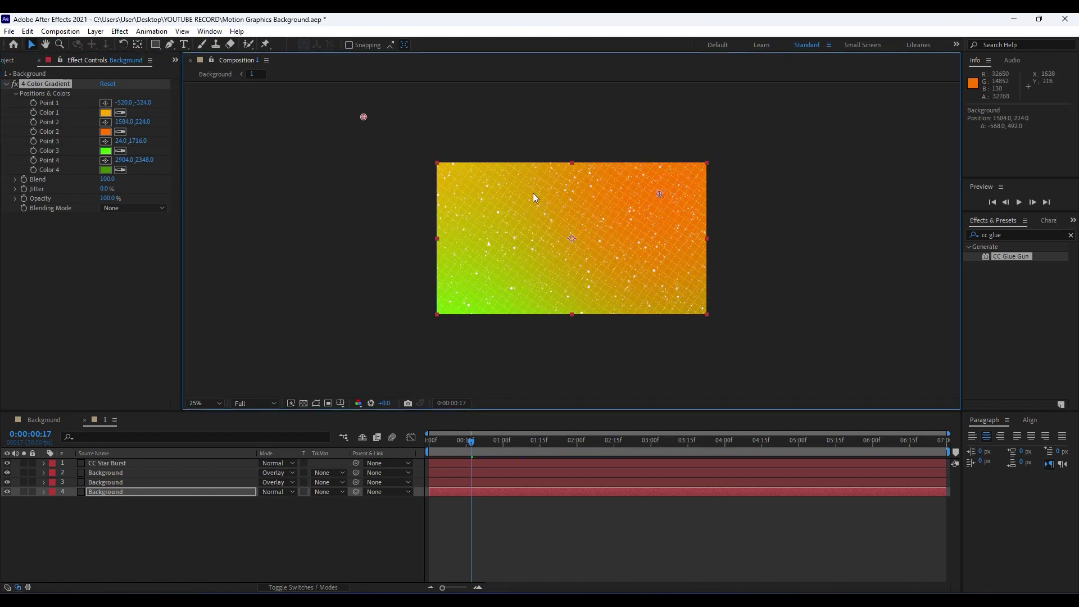
- Change Color 2 of the 4-Color Gradient to a darker, redder orange
click(105, 132)
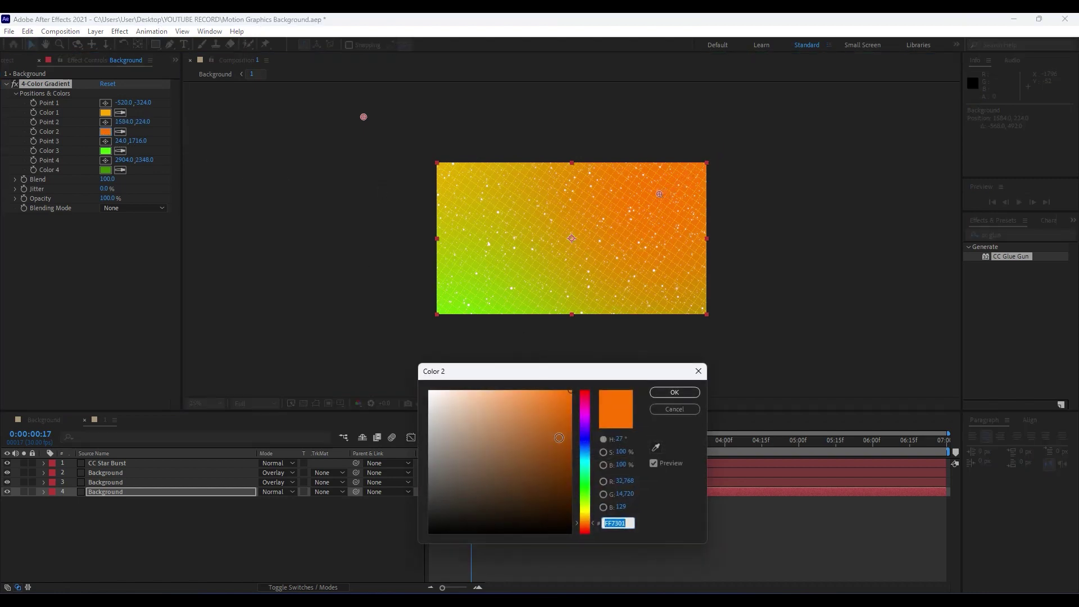
drag(566, 420, 583, 412)
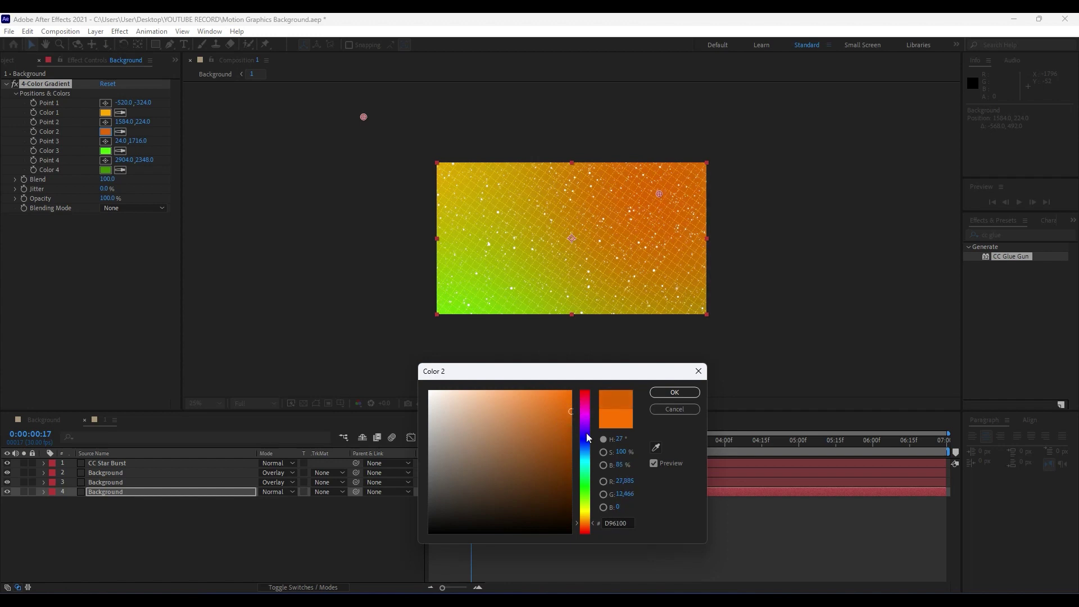
drag(586, 517, 585, 524)
click(675, 393)
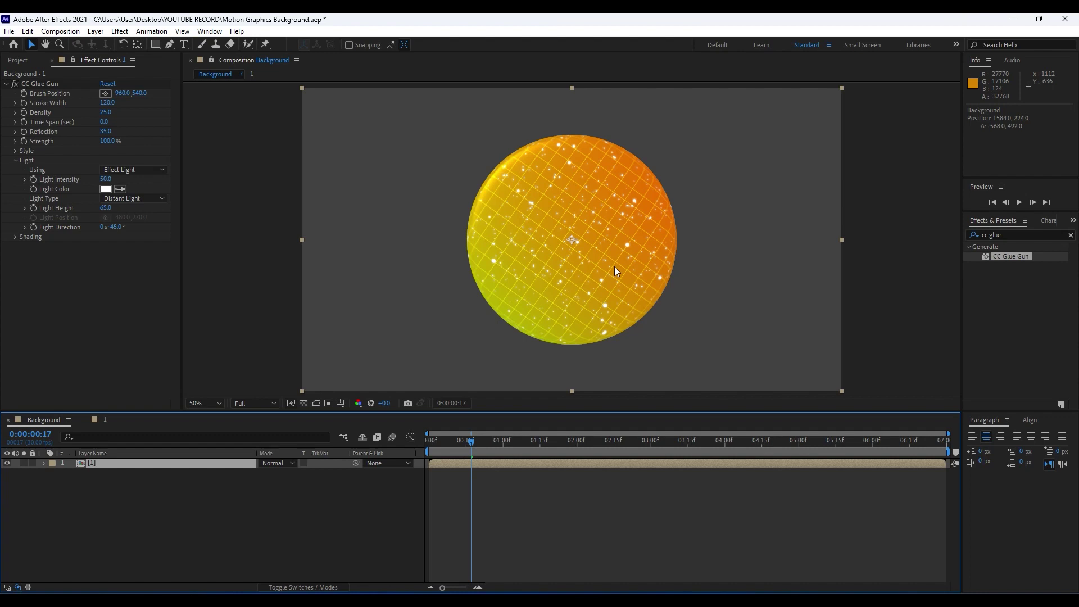
- Add the expression wiggle(1,50) to the Position of layer 1 in the Background composition and preview the motion
click(128, 482)
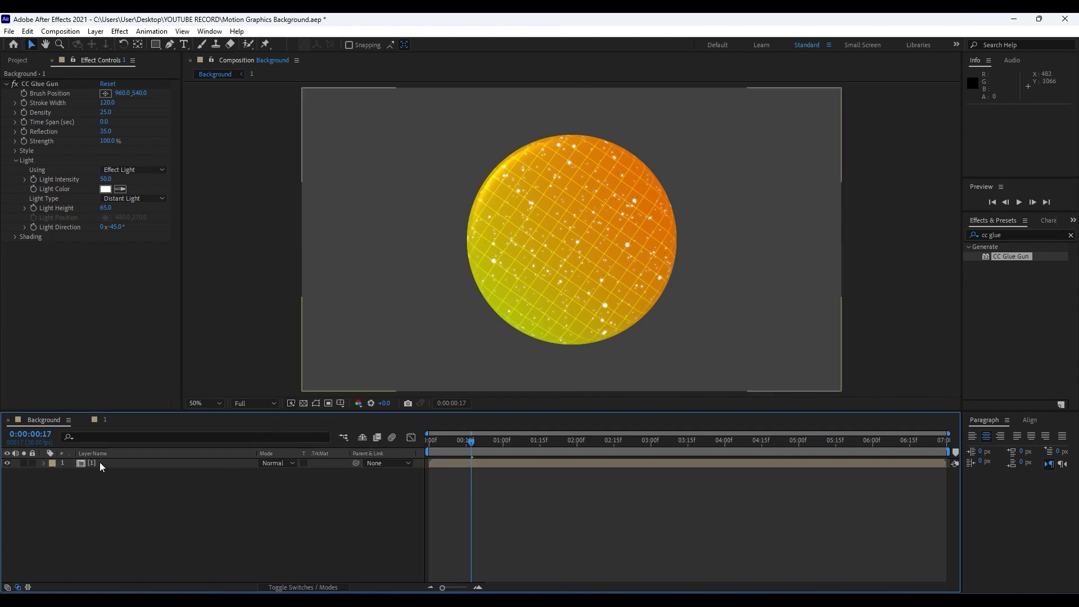
click(100, 462)
key(p)
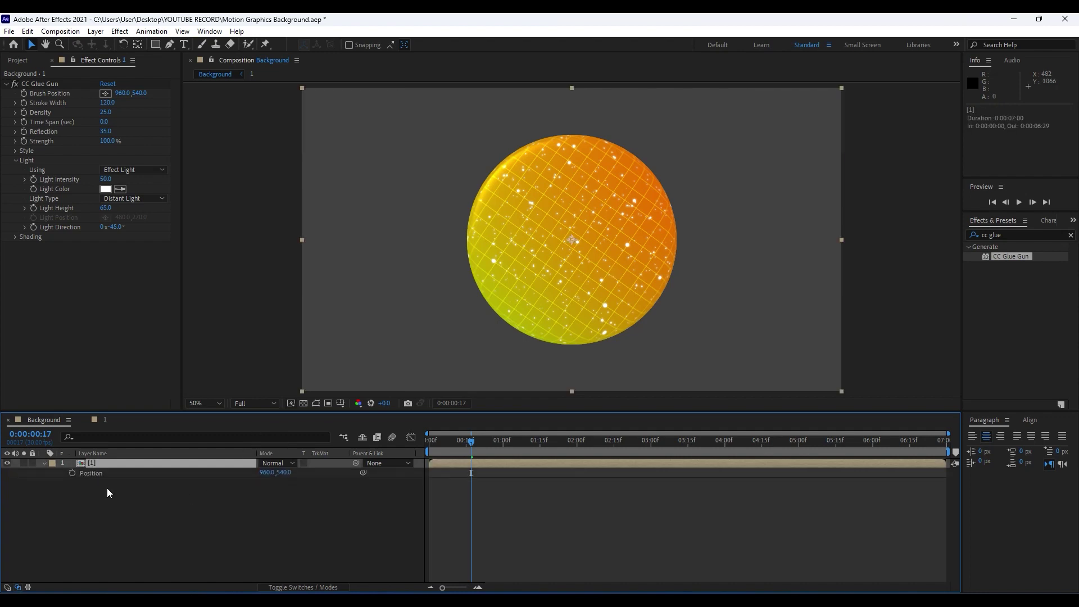
alt+click(72, 474)
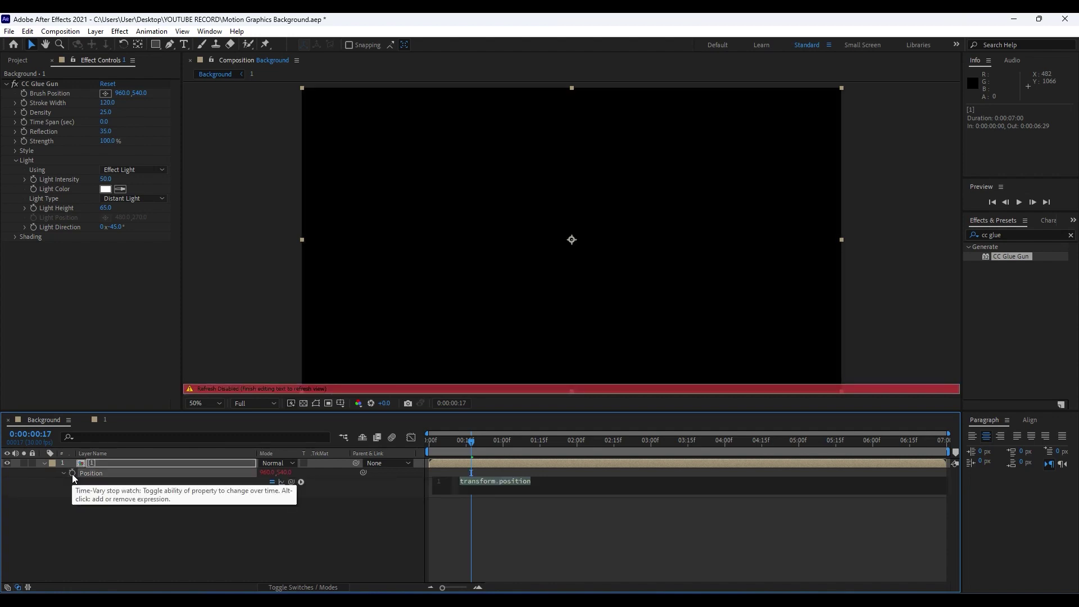
text(wiggle)
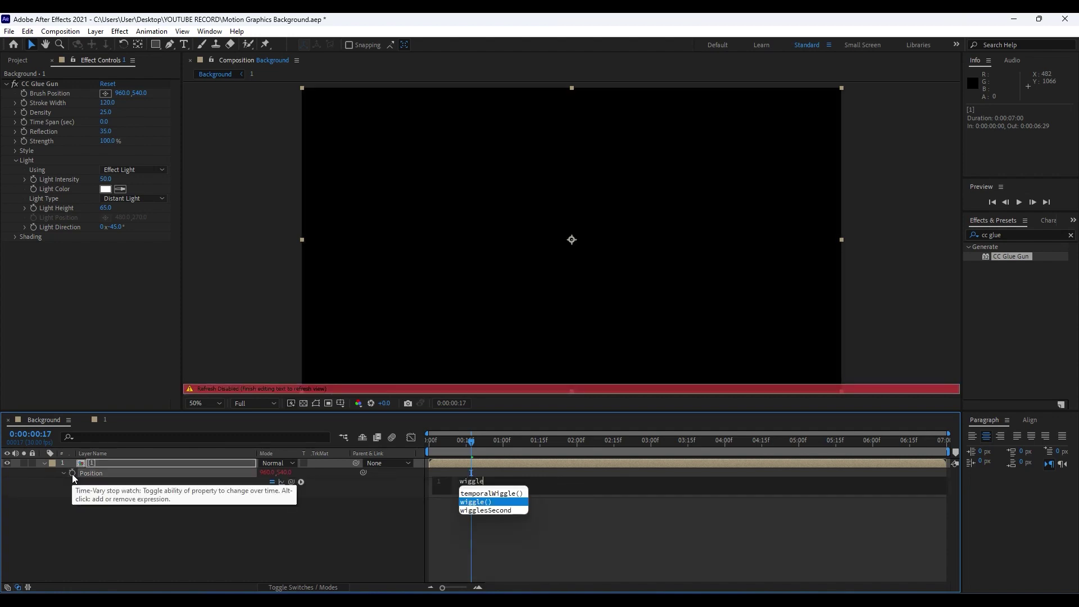
key(Return)
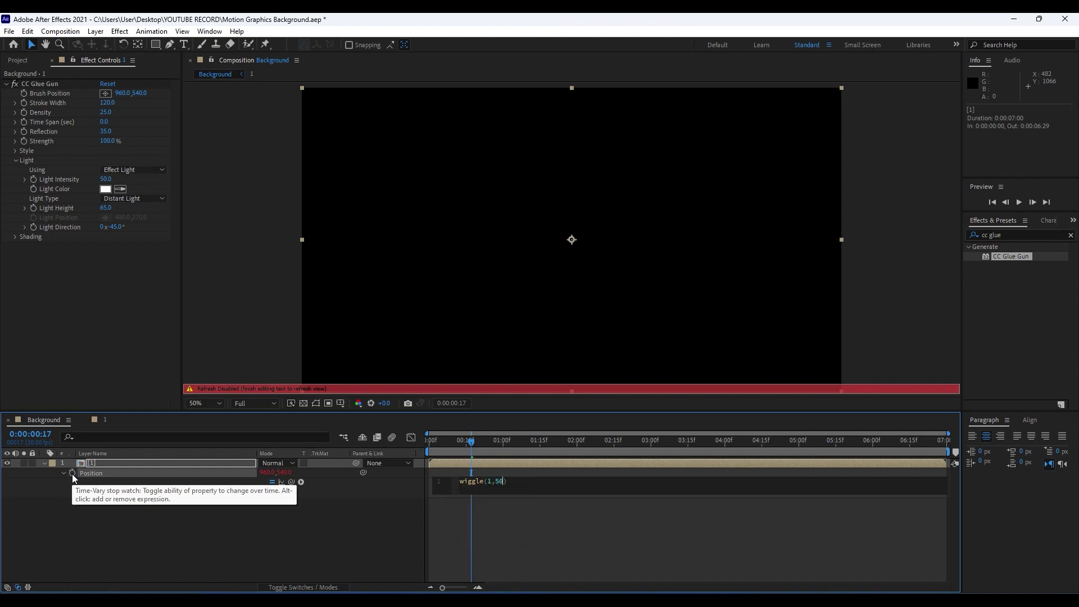
click(197, 540)
key(space)
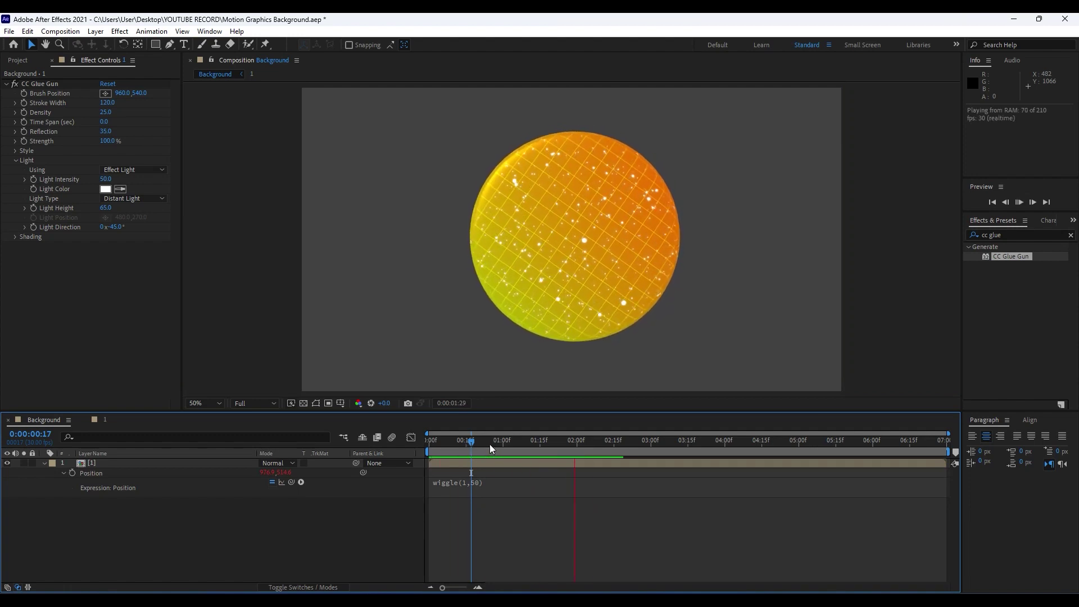
key(space)
- Move the circle of layer 1 into the upper-left corner of the frame
scroll(603, 317, down, 2)
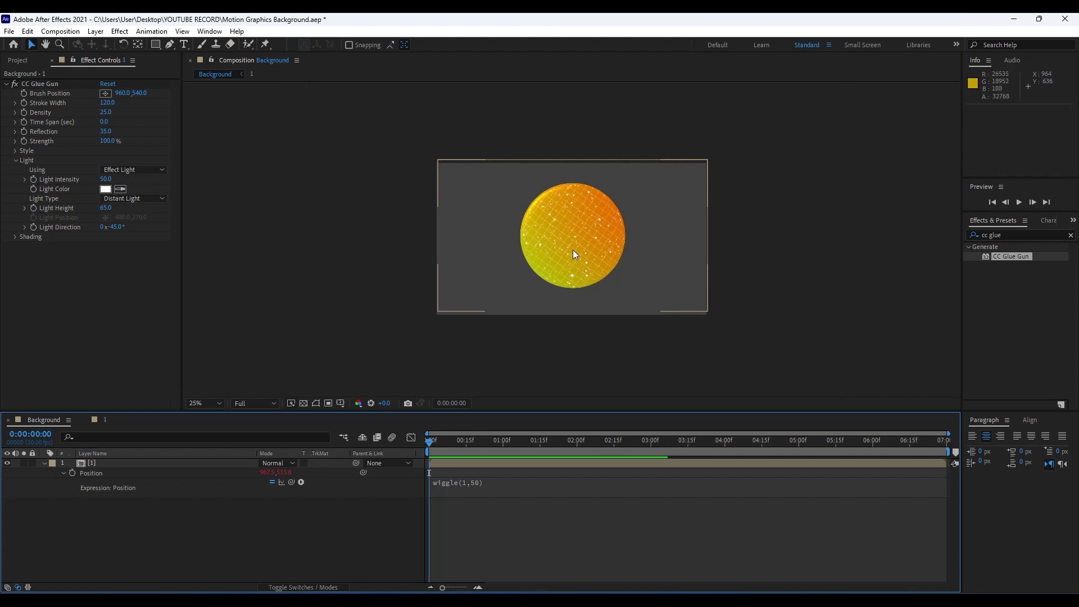
drag(581, 242, 487, 201)
click(172, 509)
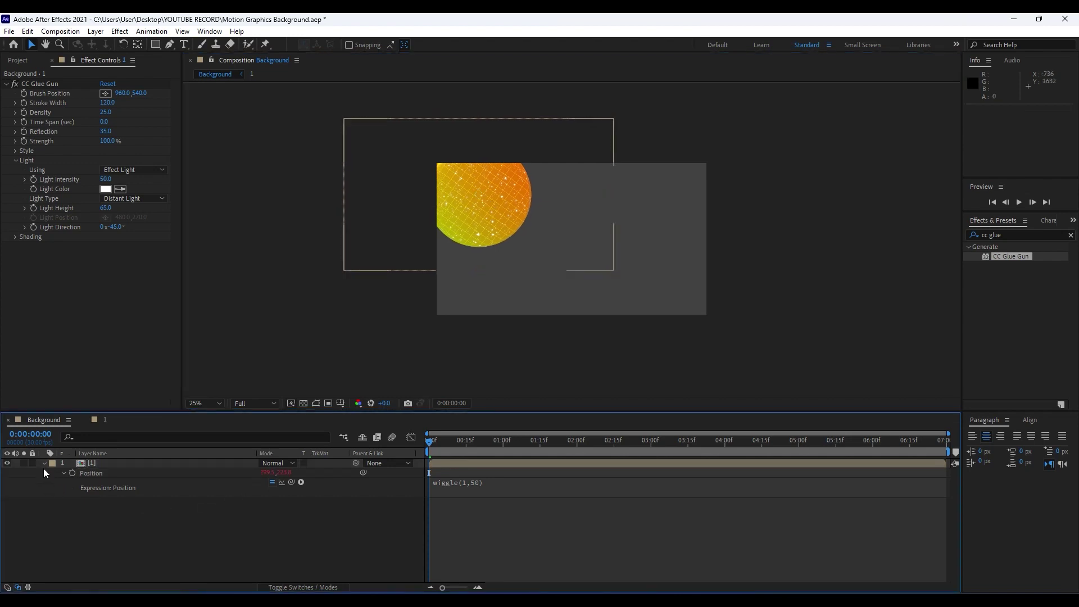
- Duplicate layer 1 and place the copy's circle beside the original, at the horizontal center of the frame
click(93, 464)
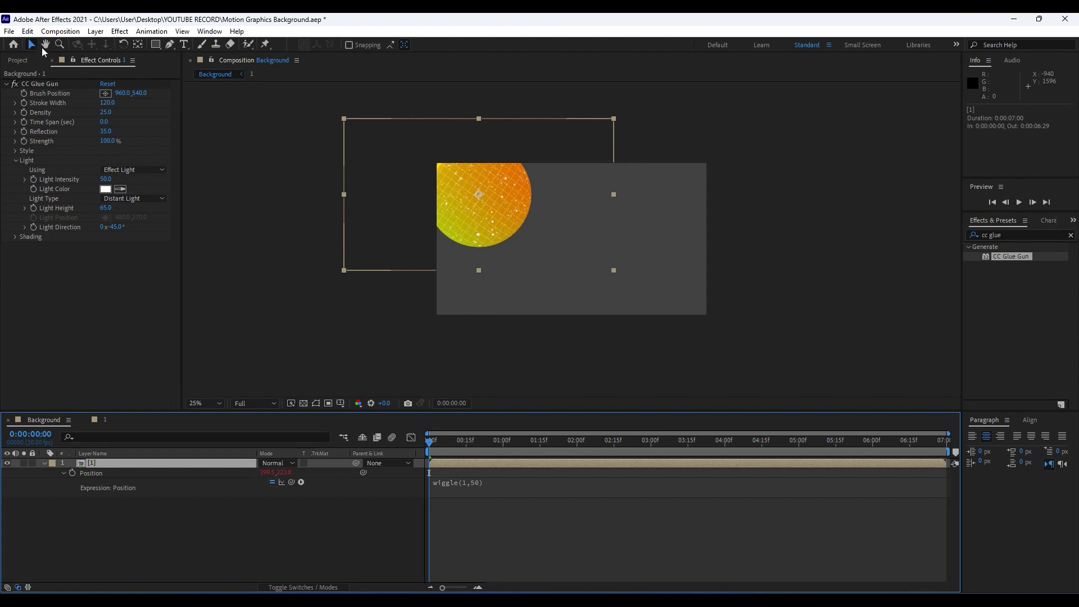
click(27, 30)
click(89, 179)
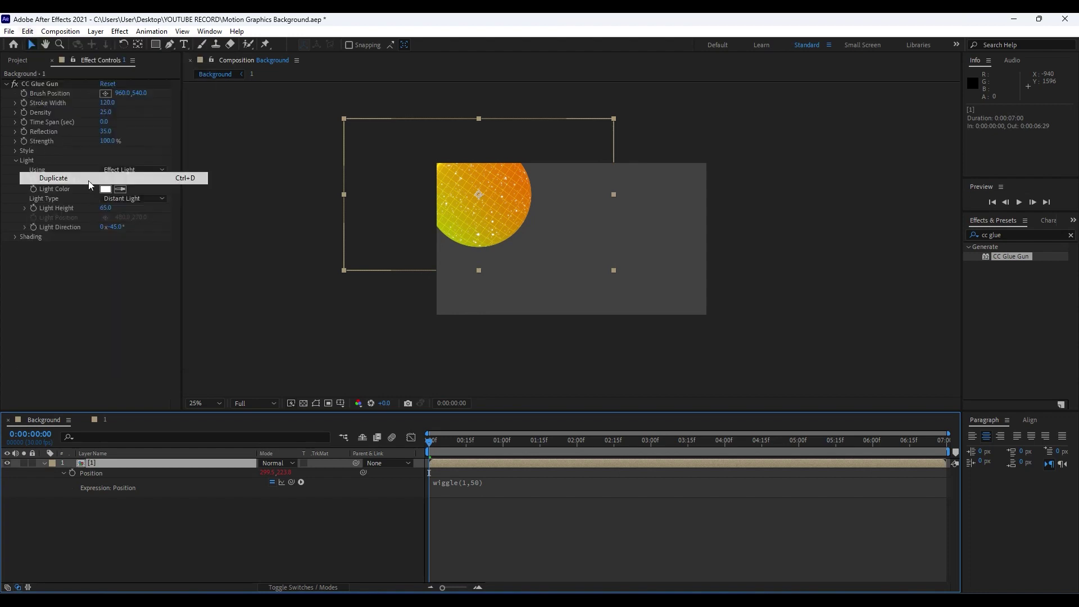
drag(494, 208, 582, 208)
click(123, 463)
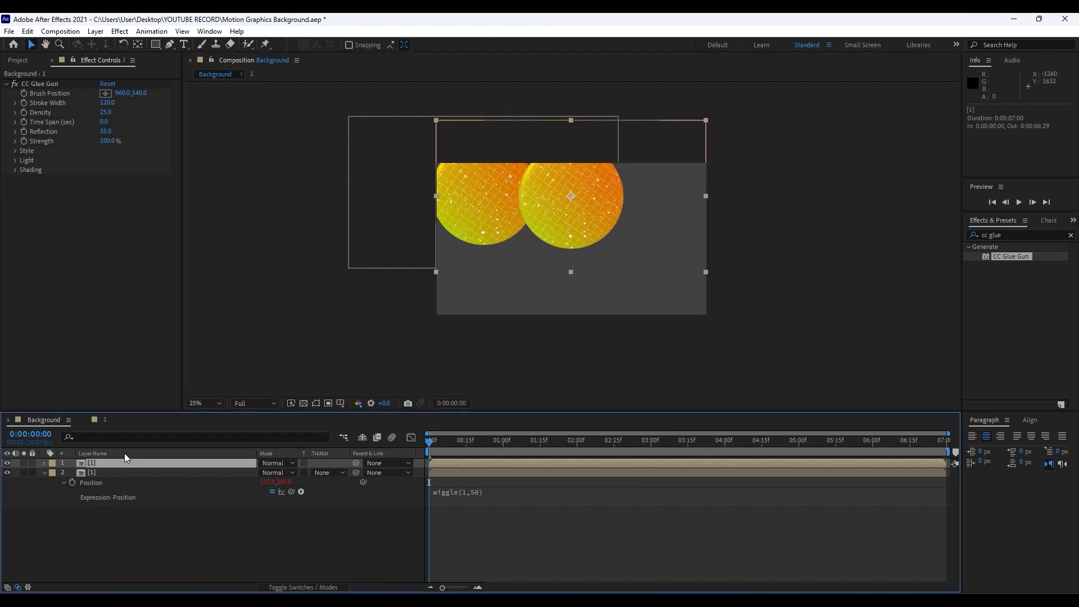
- Rename the duplicated circle layer as 2
key(Return)
text(2)
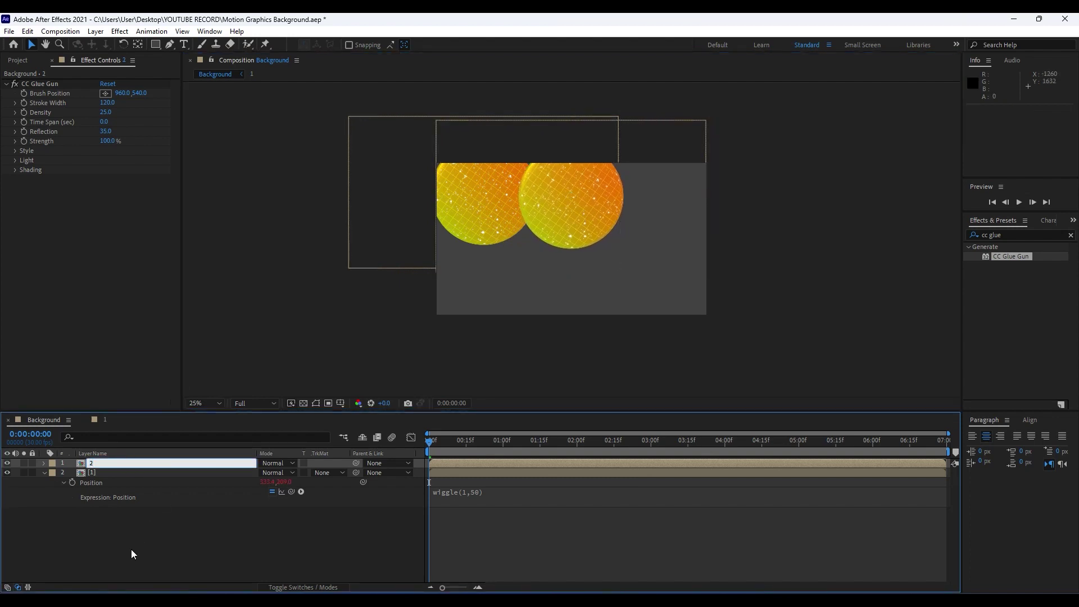
key(Return)
- Duplicate layer 2 four times as layers 3 to 6 and arrange the copies to fill the frame in two rows of three circles
key(ctrl+d)
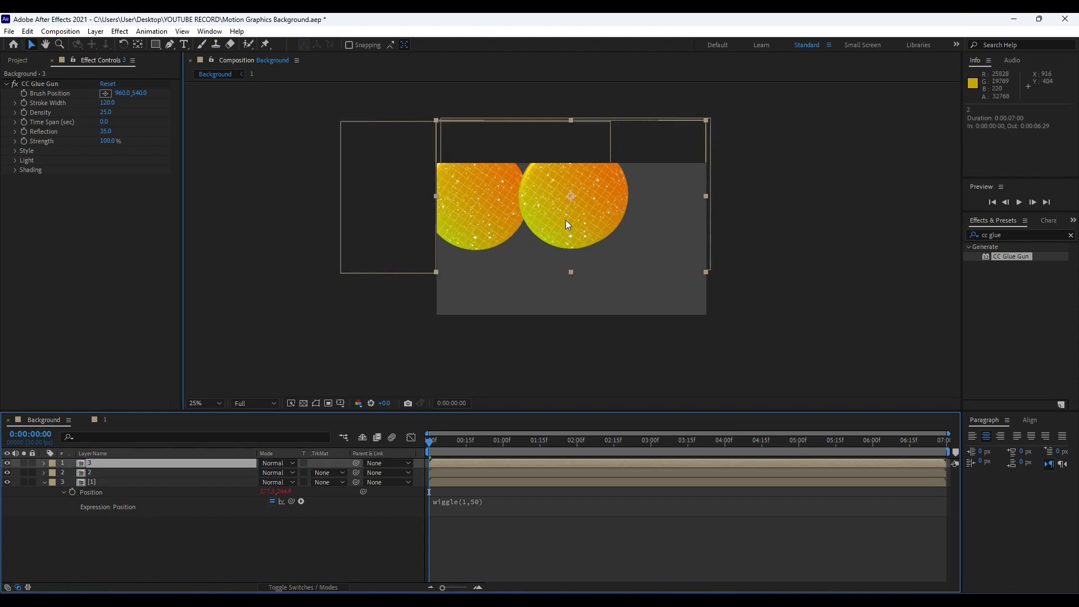
drag(566, 221, 692, 279)
key(ctrl+d)
key(ctrl+d)
key(ctrl+d)
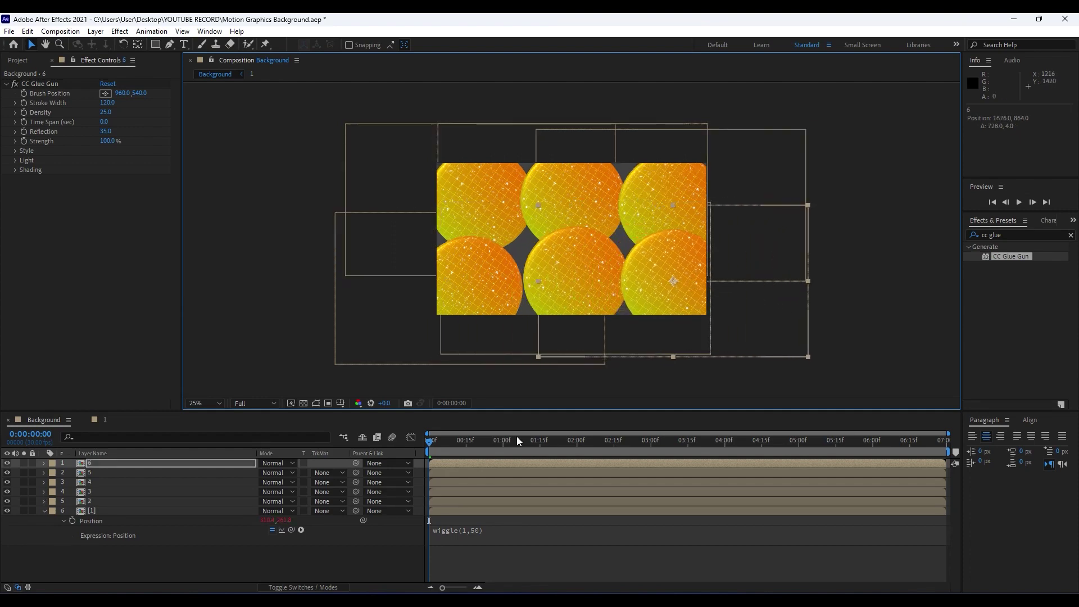
- Preview the wiggle motion of the six circles and collapse the properties of layer 1
click(342, 557)
key(space)
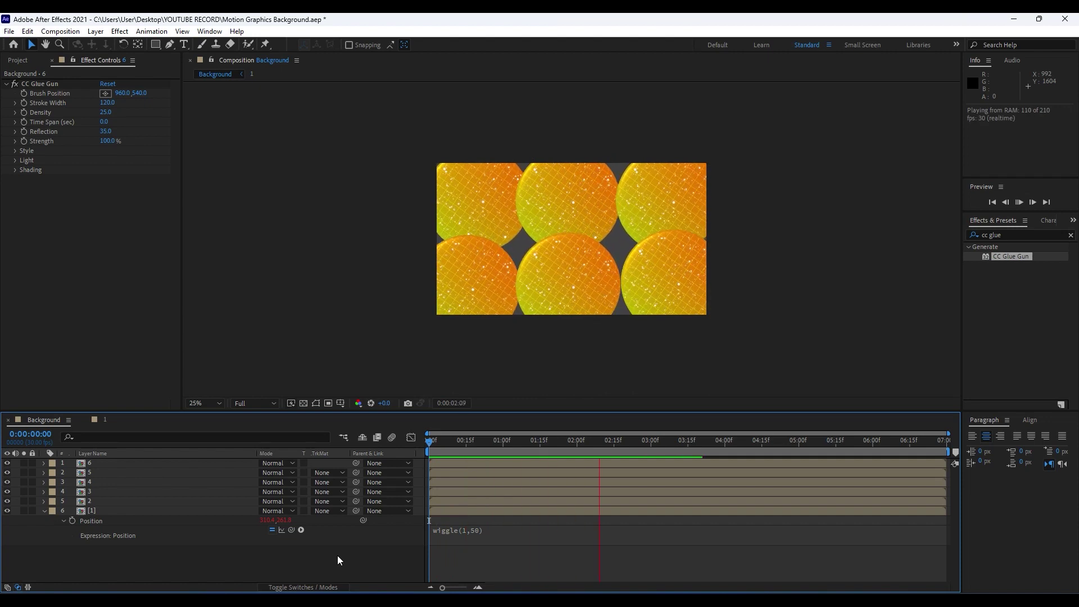
key(space)
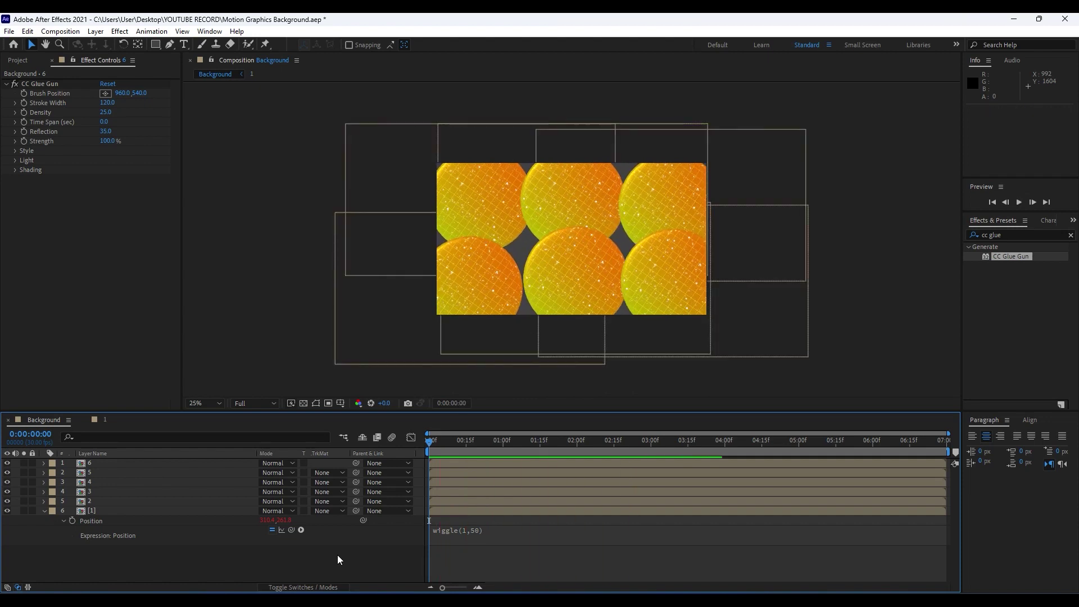
click(45, 511)
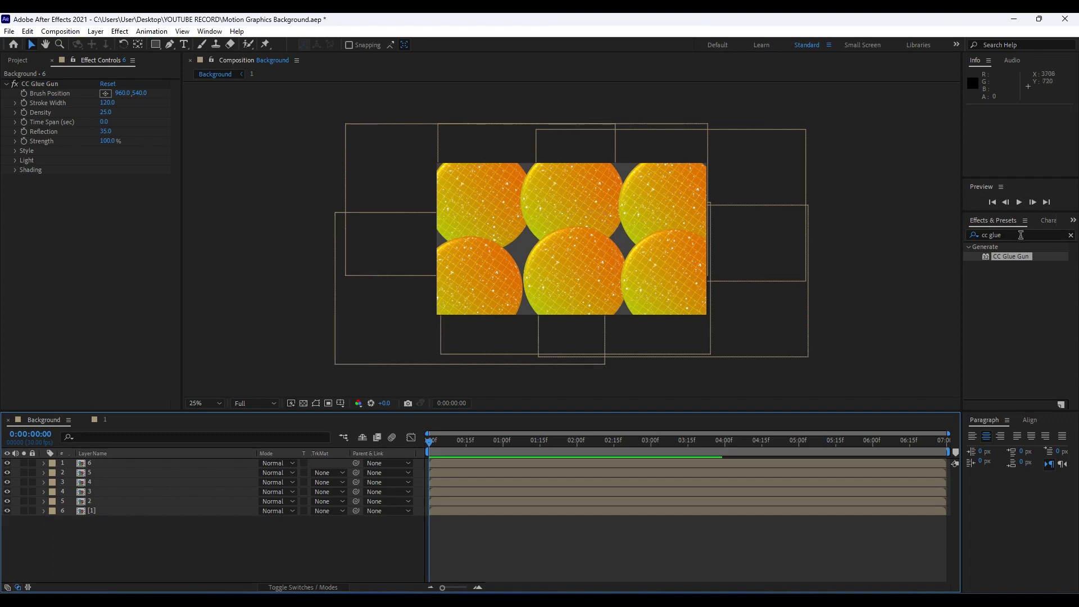
- Apply a Drop Shadow effect to all six circle layers and set its Softness to 30
drag(1020, 235, 984, 233)
text(drop s)
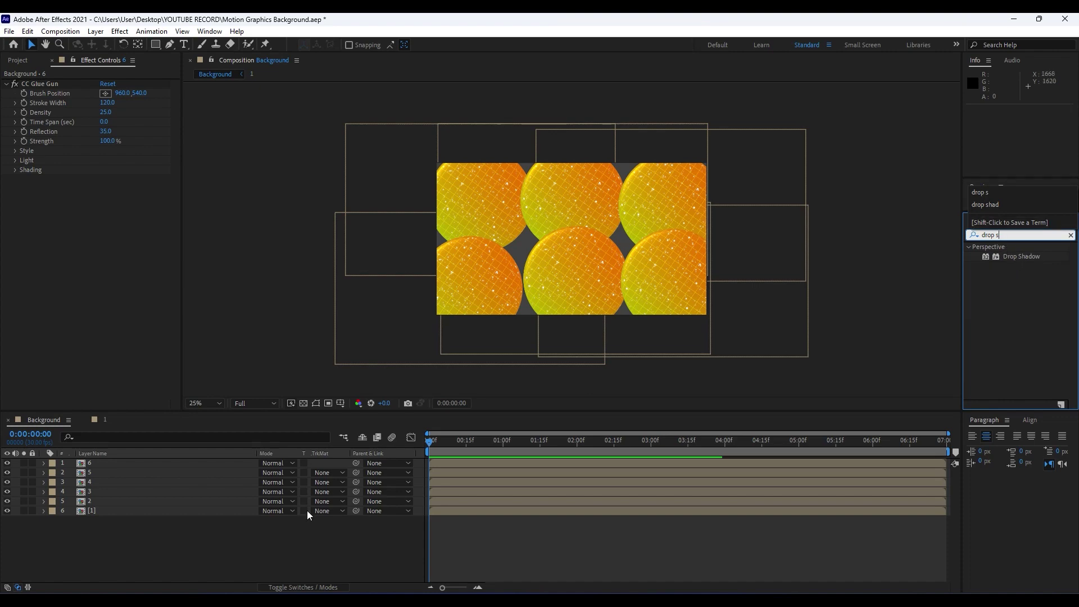
drag(101, 551, 76, 432)
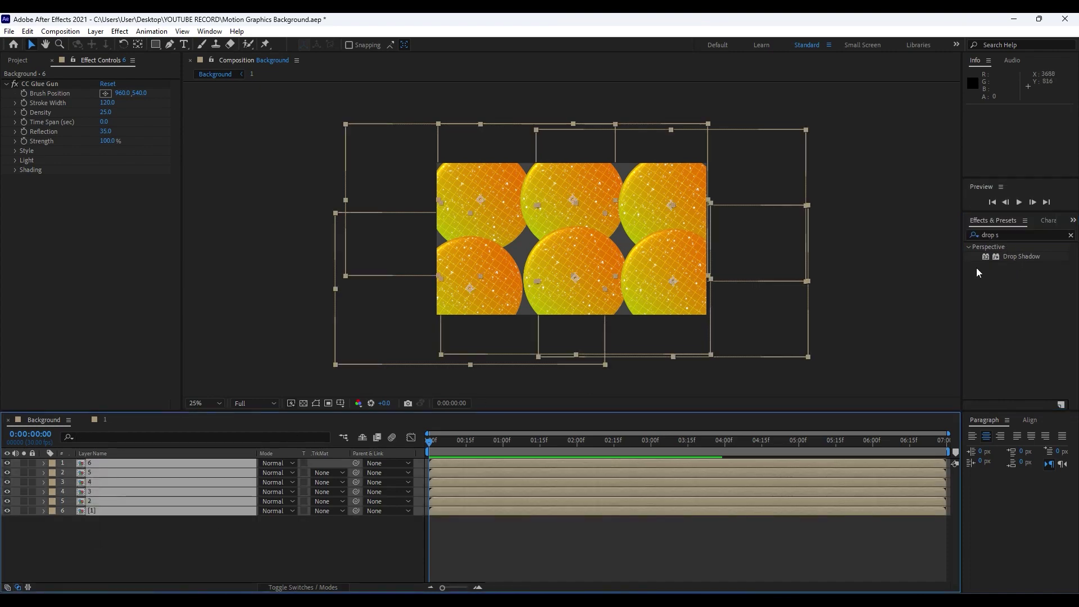
double_click(1020, 257)
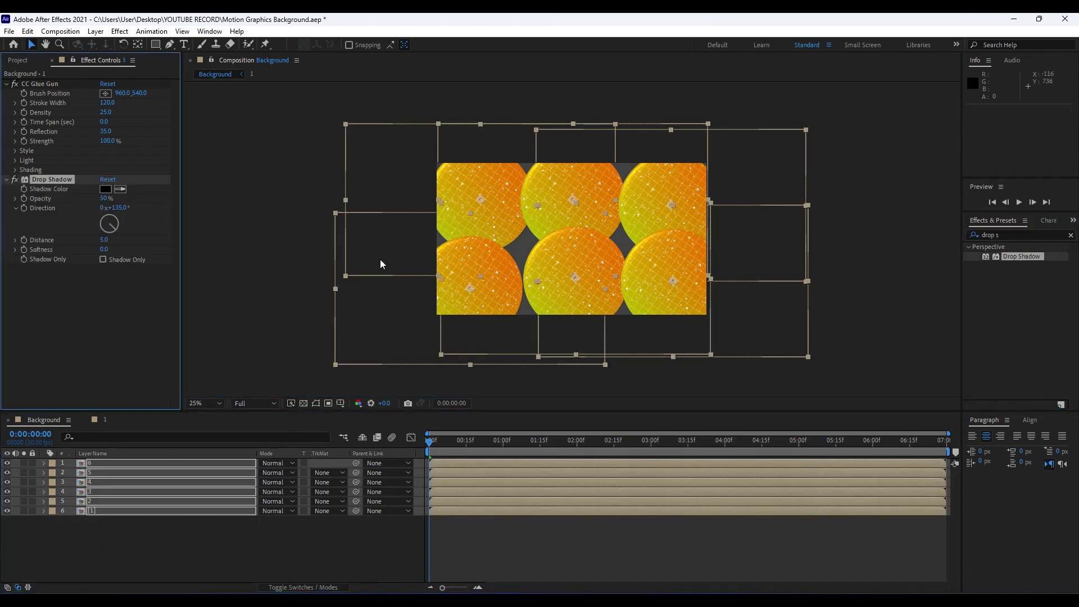
click(104, 249)
text(30)
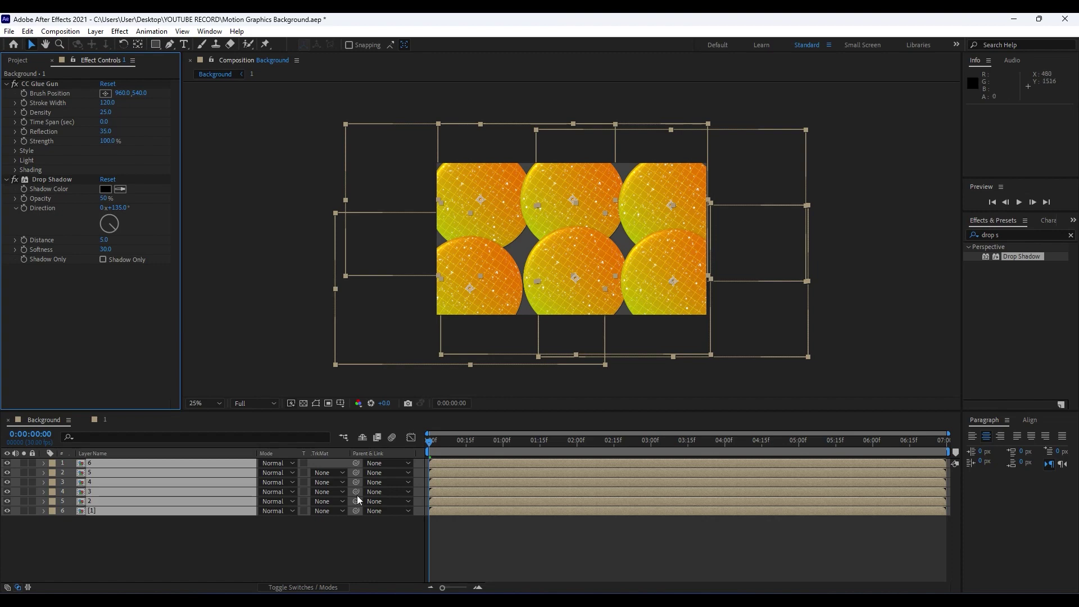
- Inspect the circles' shadows up close, preview the animation and go to 0:00:02:03
click(195, 535)
click(104, 503)
scroll(548, 292, up, 2)
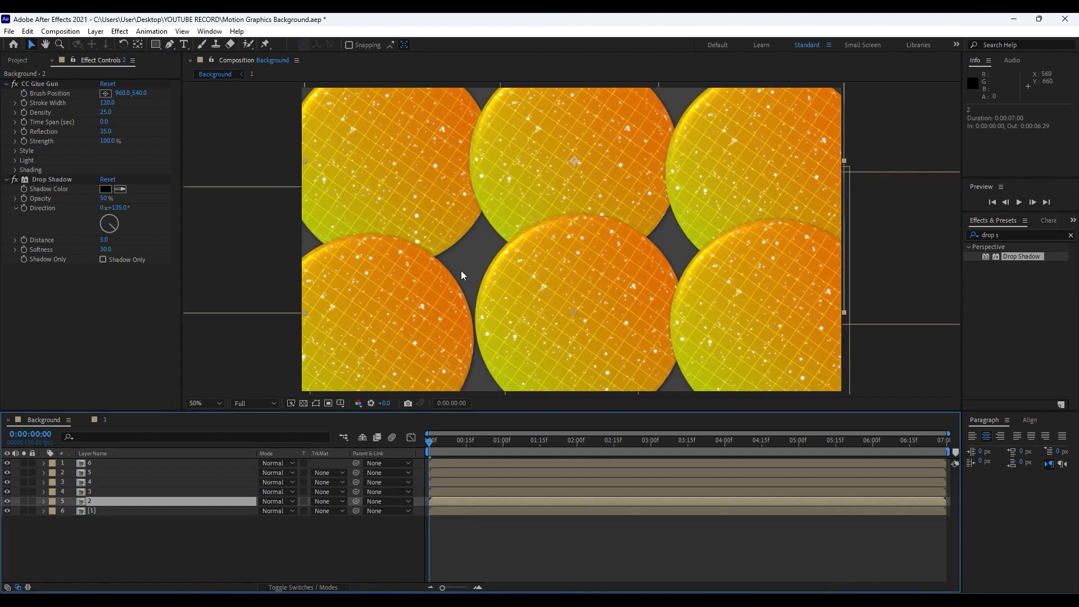
click(363, 536)
key(space)
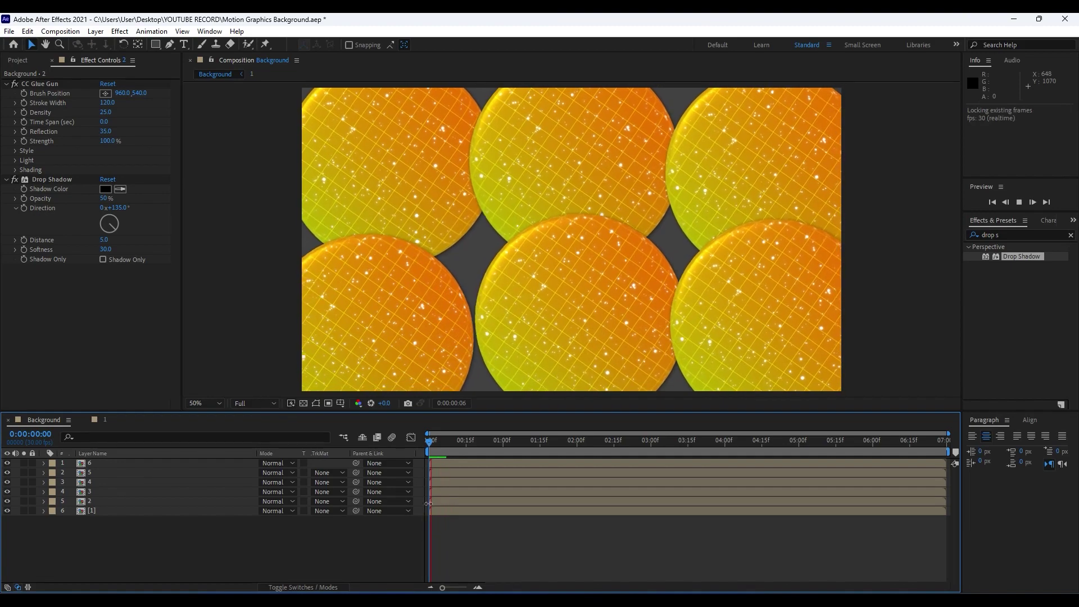
drag(430, 443, 584, 446)
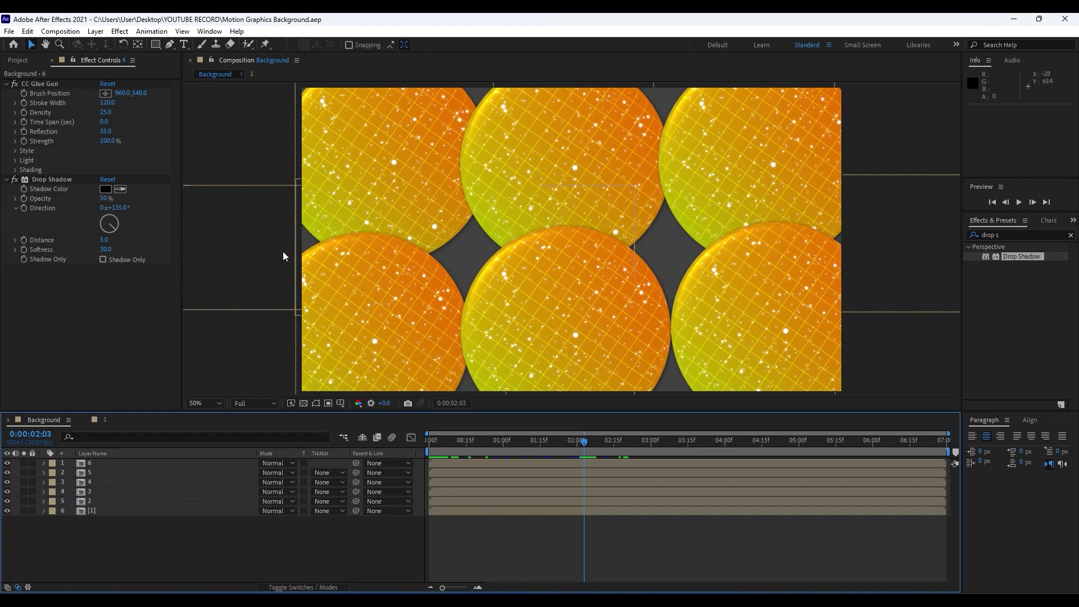
- Add a white text layer reading BACKGROUND in Montserrat Black at 160 px
click(183, 45)
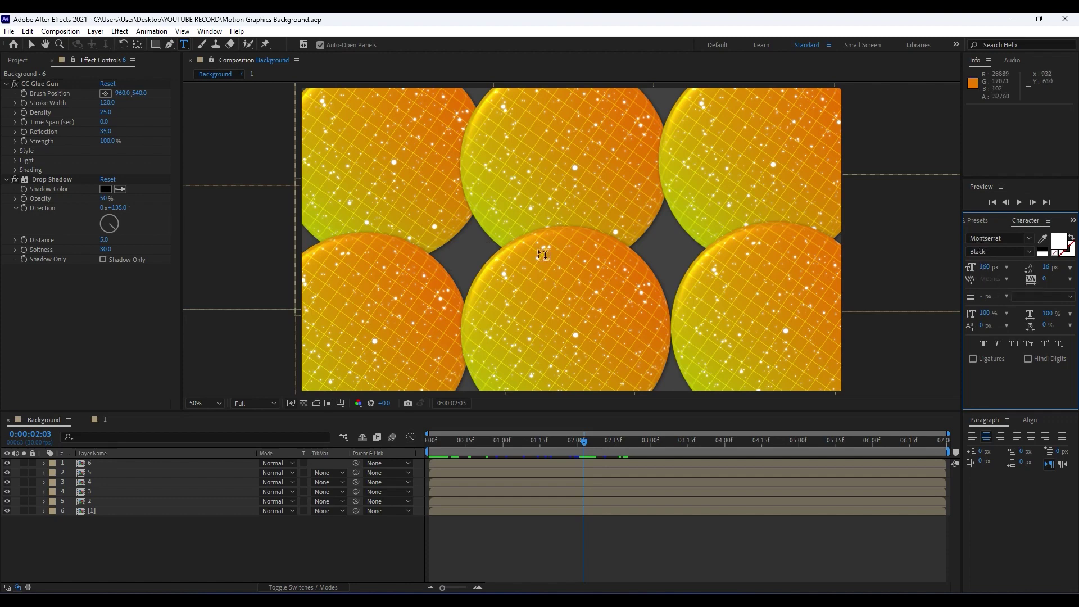
click(487, 247)
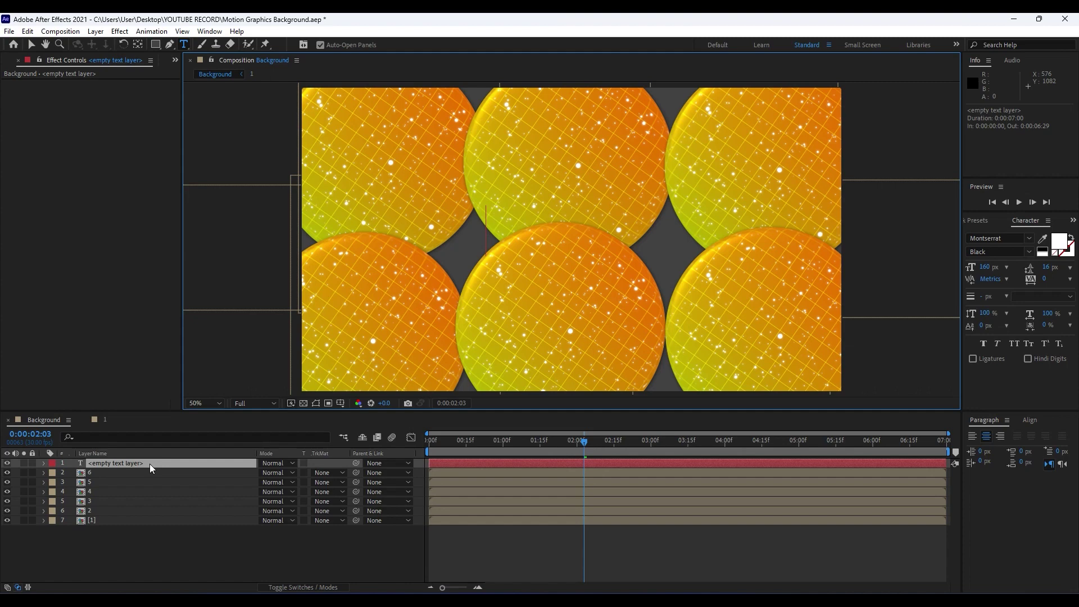
text(BA)
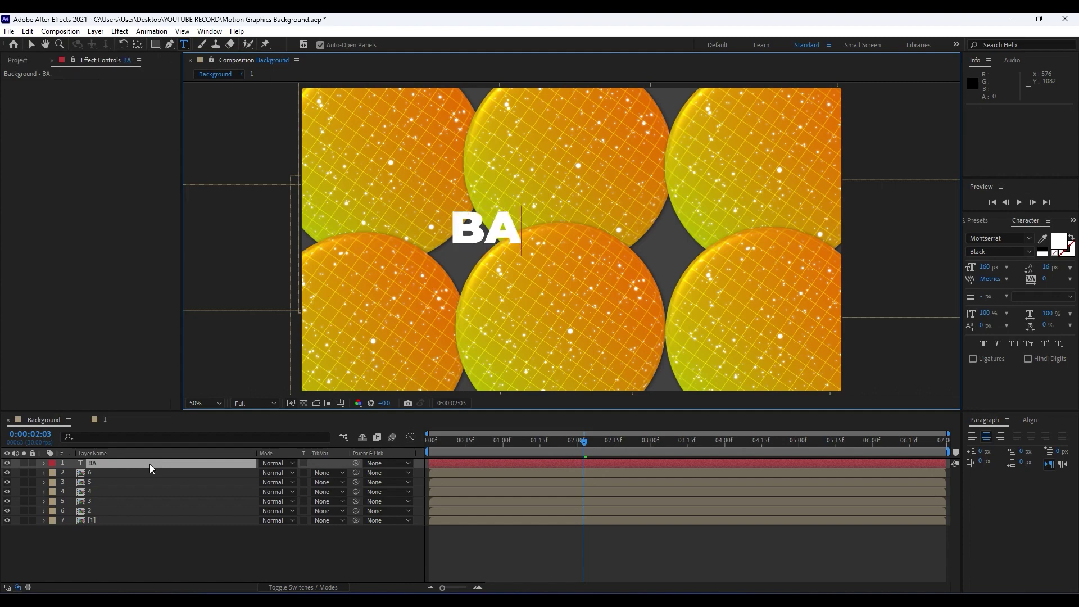
text(CKGROUND)
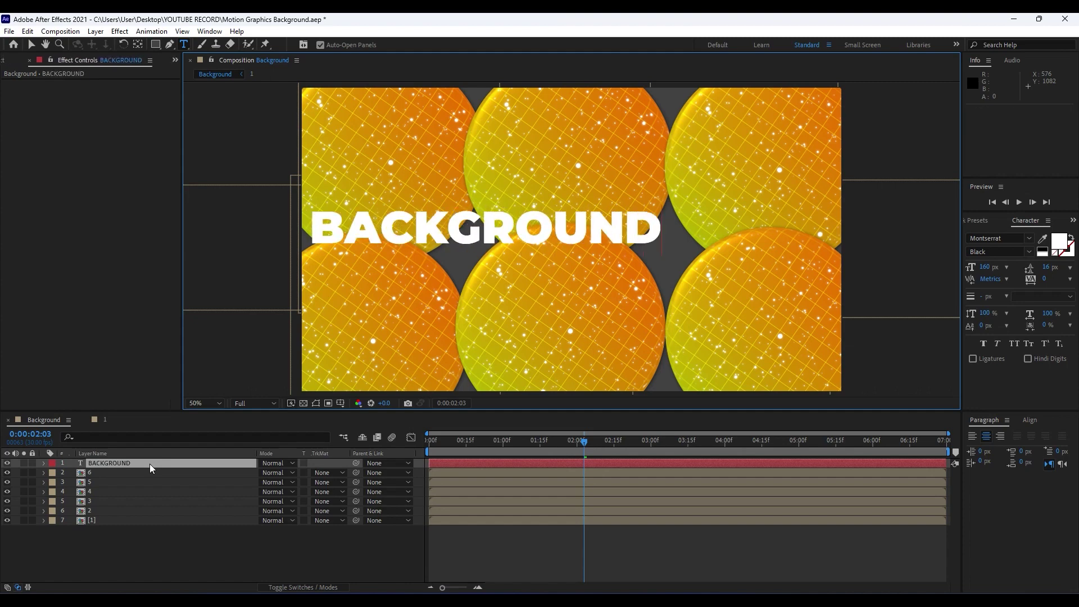
click(119, 548)
- Align the BACKGROUND text to the horizontal and vertical center of the composition
click(139, 465)
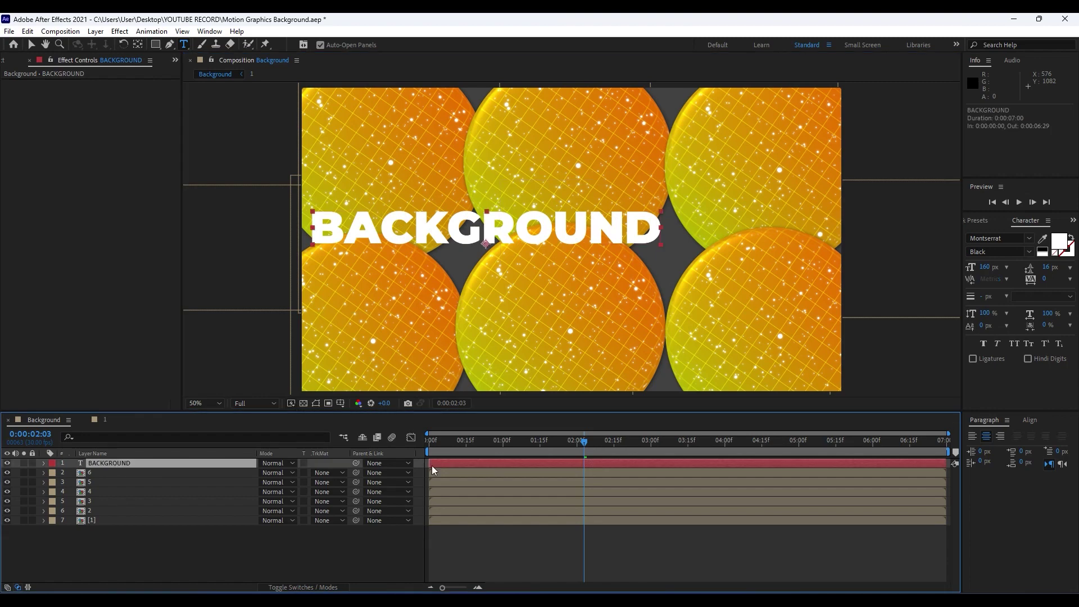
click(1031, 420)
click(993, 448)
click(1049, 448)
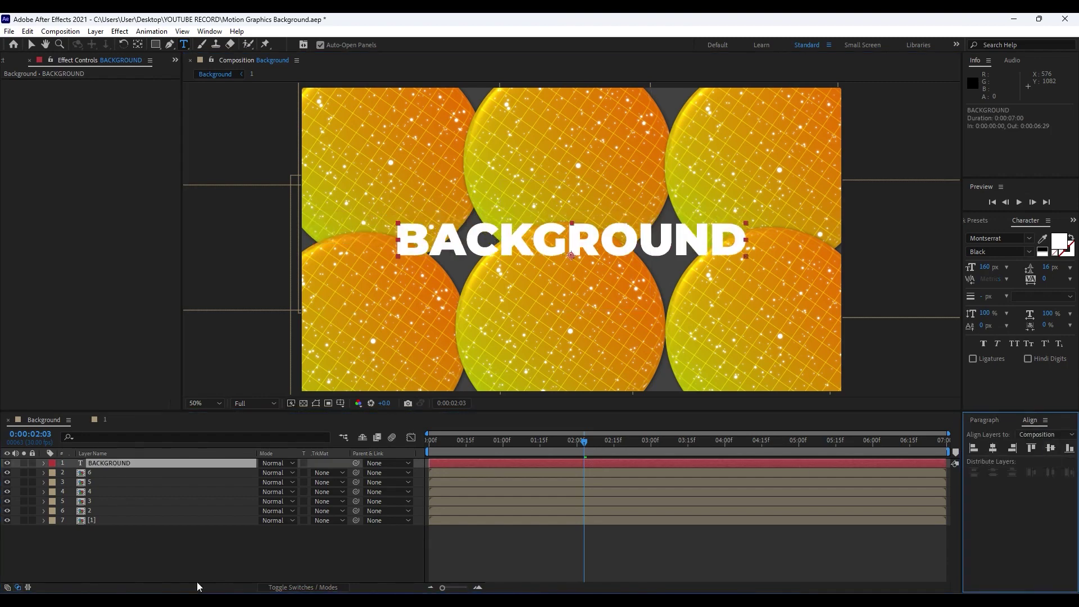
click(167, 562)
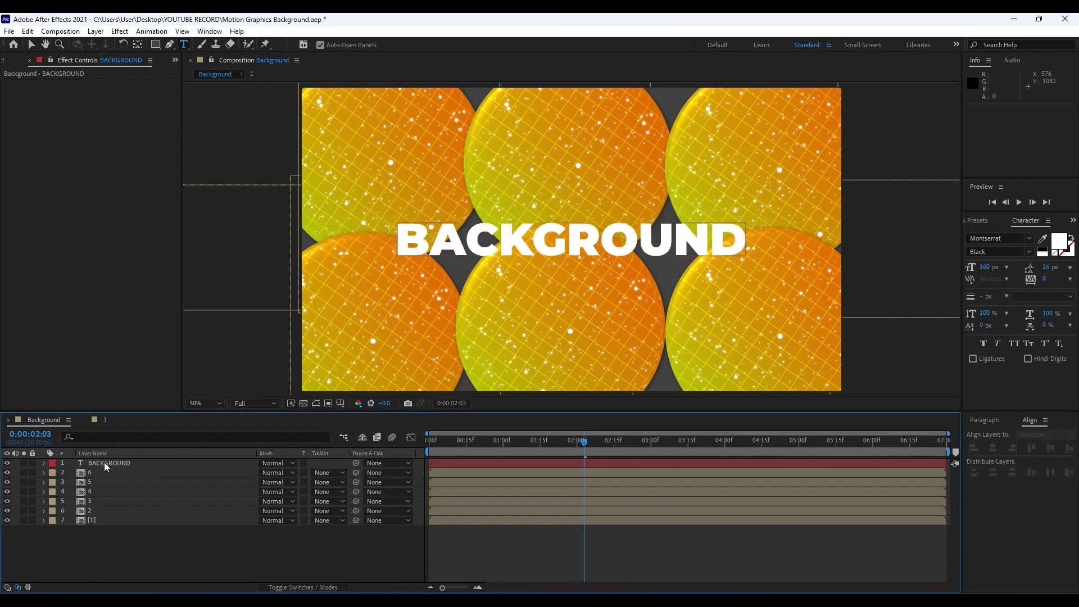
- Place the BACKGROUND layer between circle layers 4 and 3 and raise the text to about position 953, 534
drag(105, 465, 127, 496)
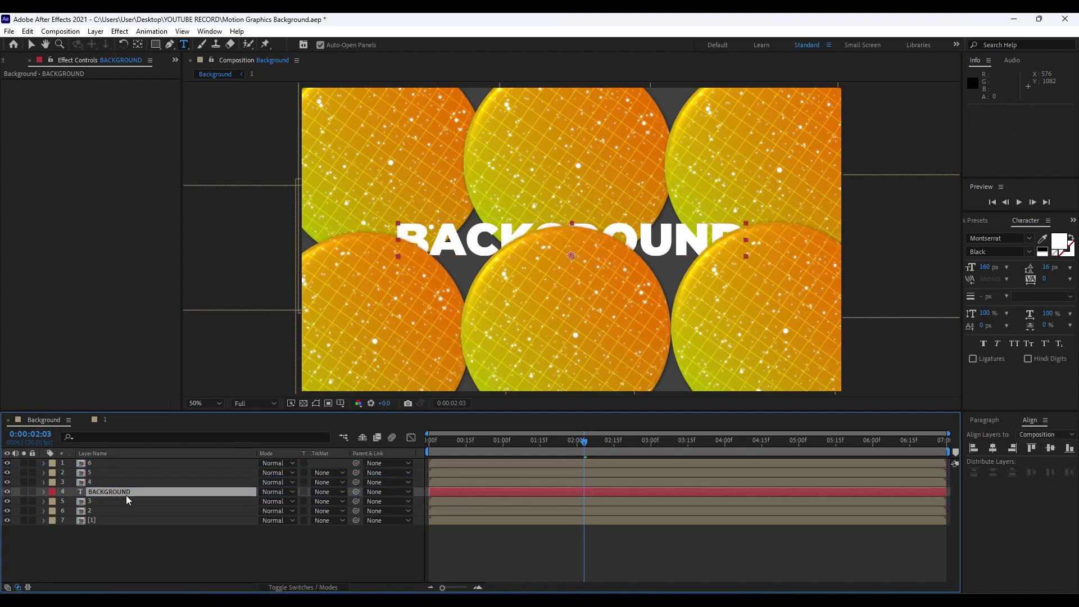
key(v)
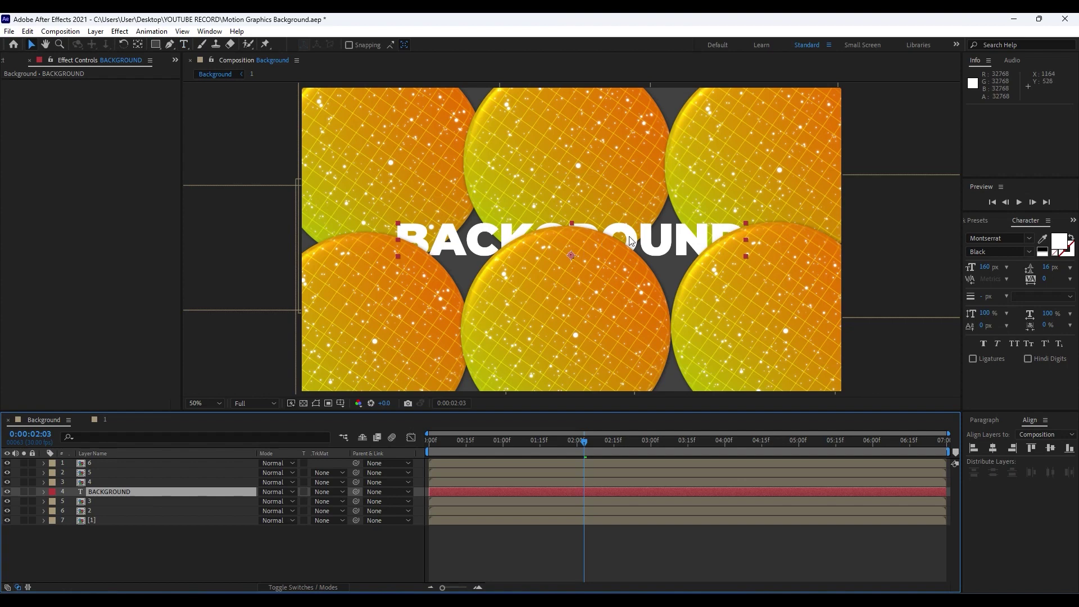
drag(631, 239, 628, 217)
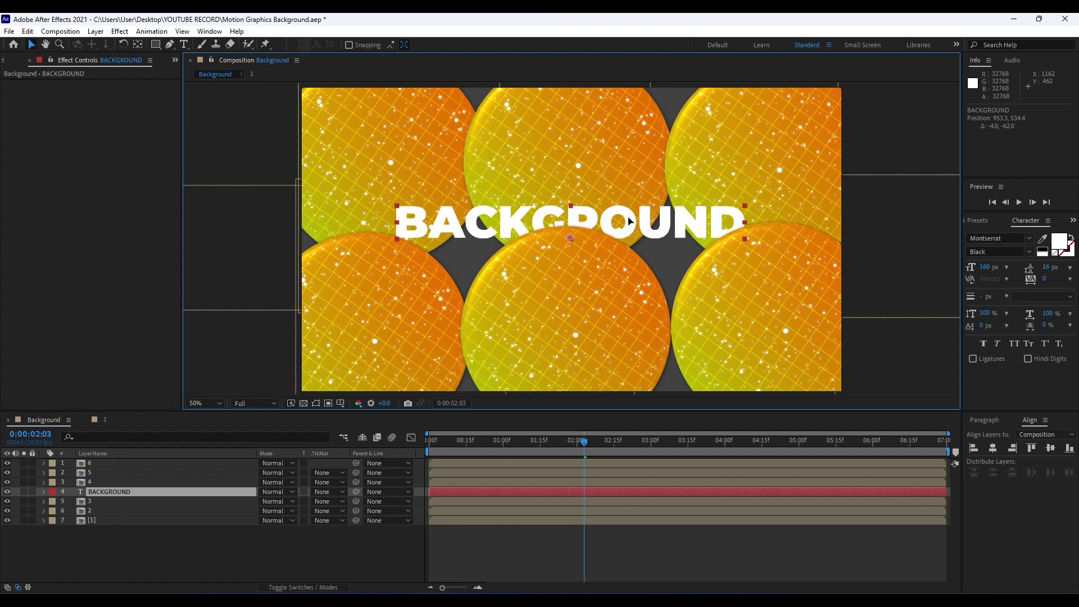
click(112, 551)
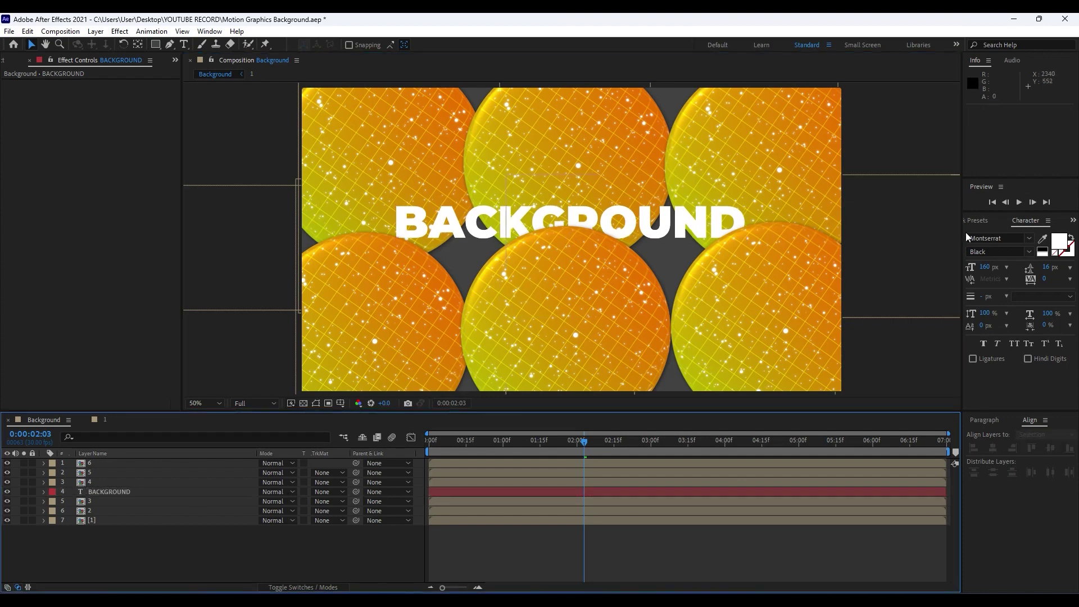
- Apply a Drop Shadow with Softness 10 to the BACKGROUND layer and duplicate that effect
click(976, 220)
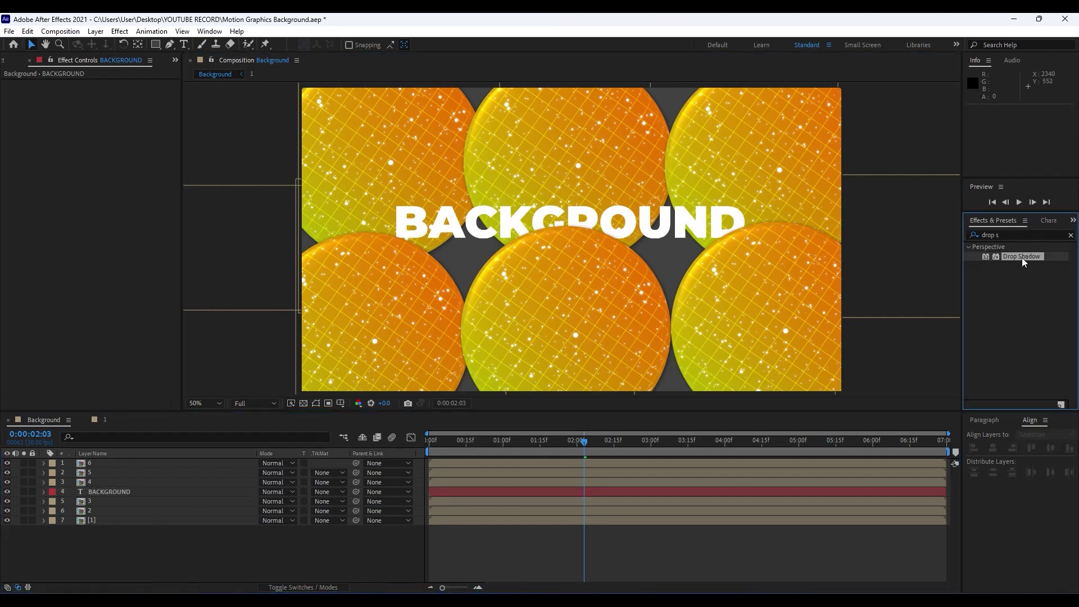
drag(1022, 257, 140, 495)
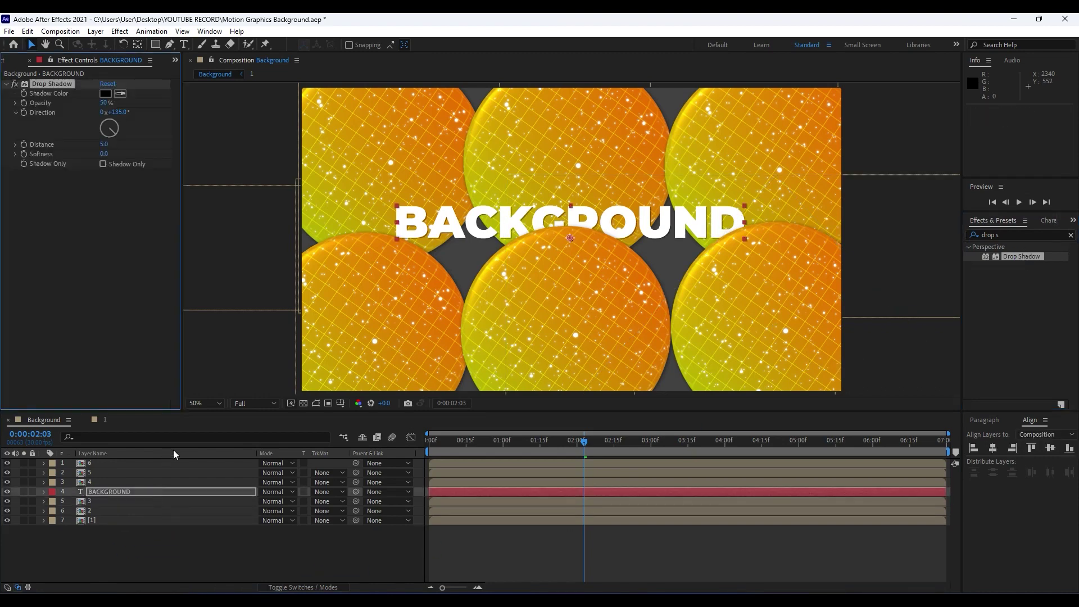
click(102, 154)
text(10)
click(91, 264)
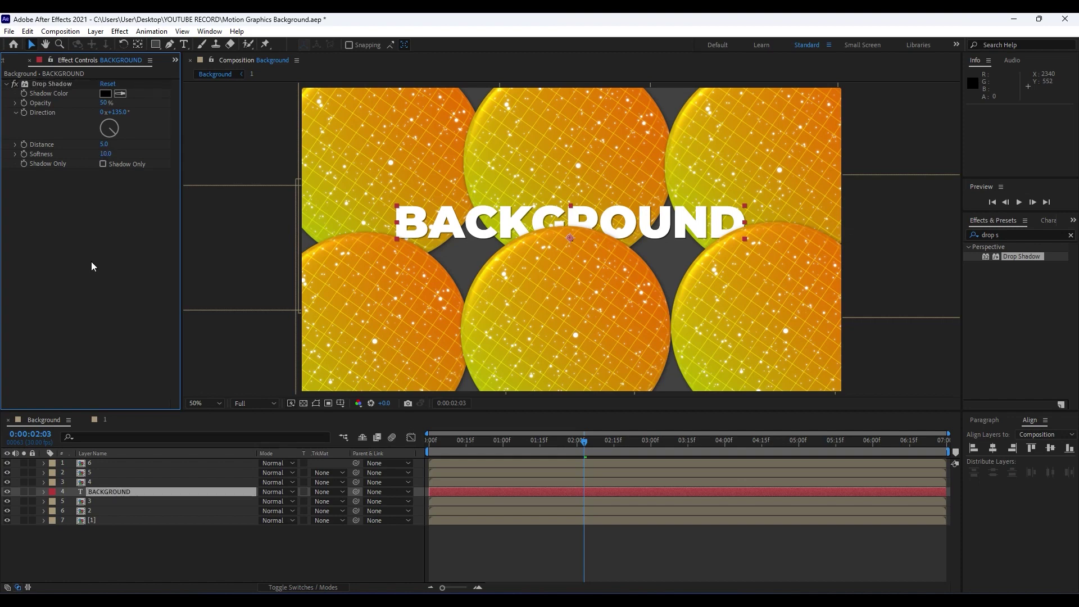
click(37, 84)
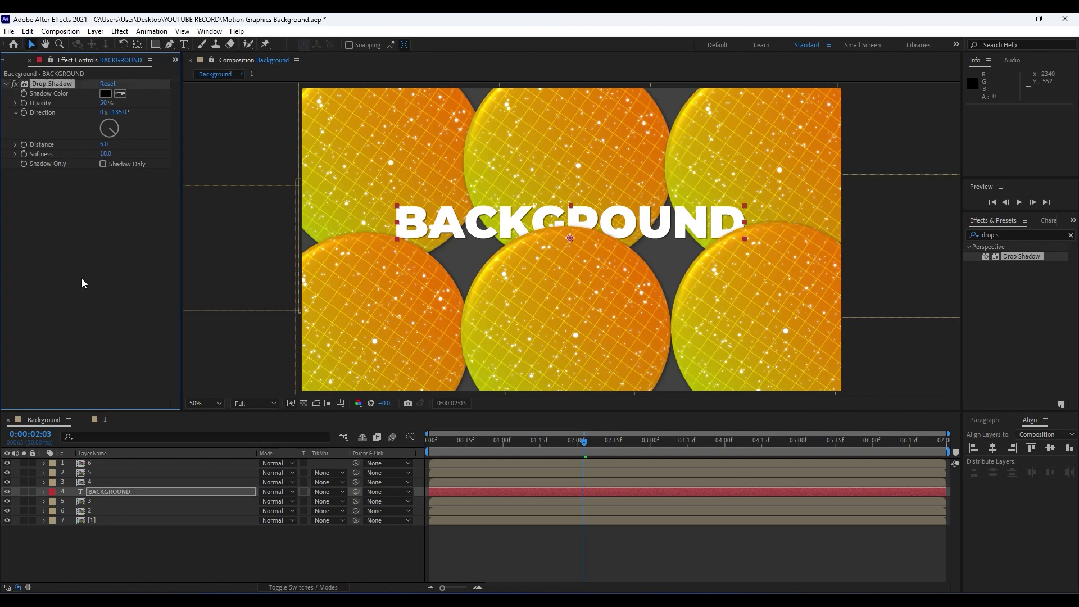
key(ctrl+d)
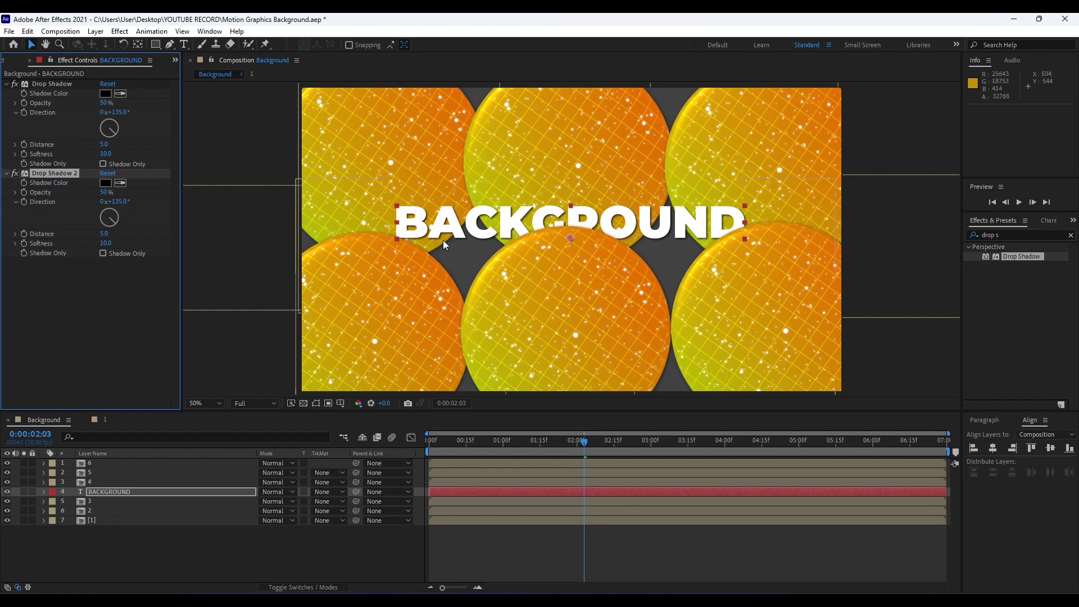
- Add a Tracking animator to the BACKGROUND text layer
click(107, 494)
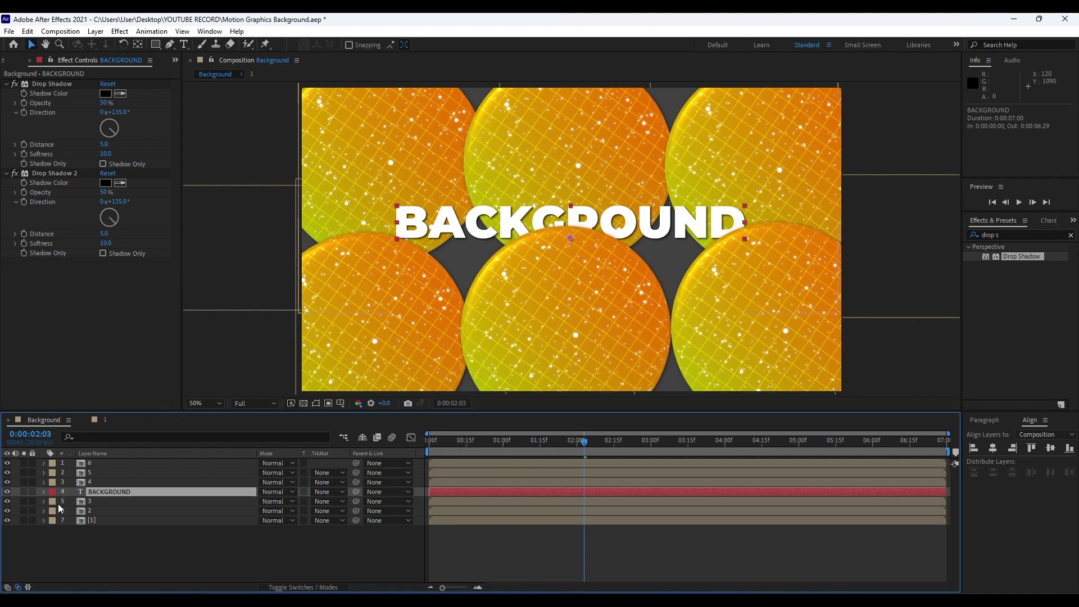
click(44, 492)
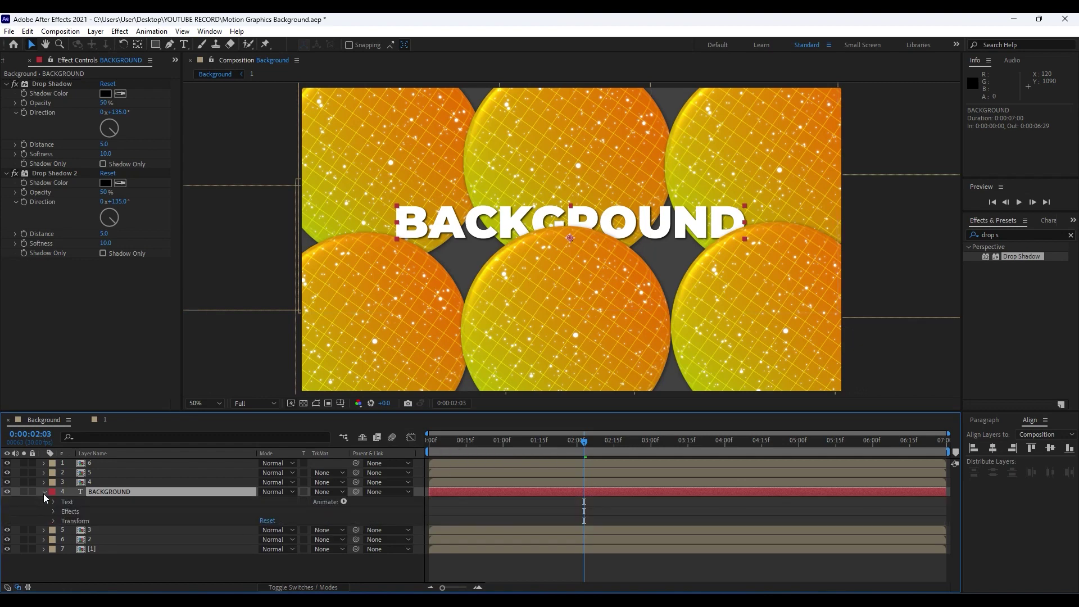
click(344, 501)
click(382, 419)
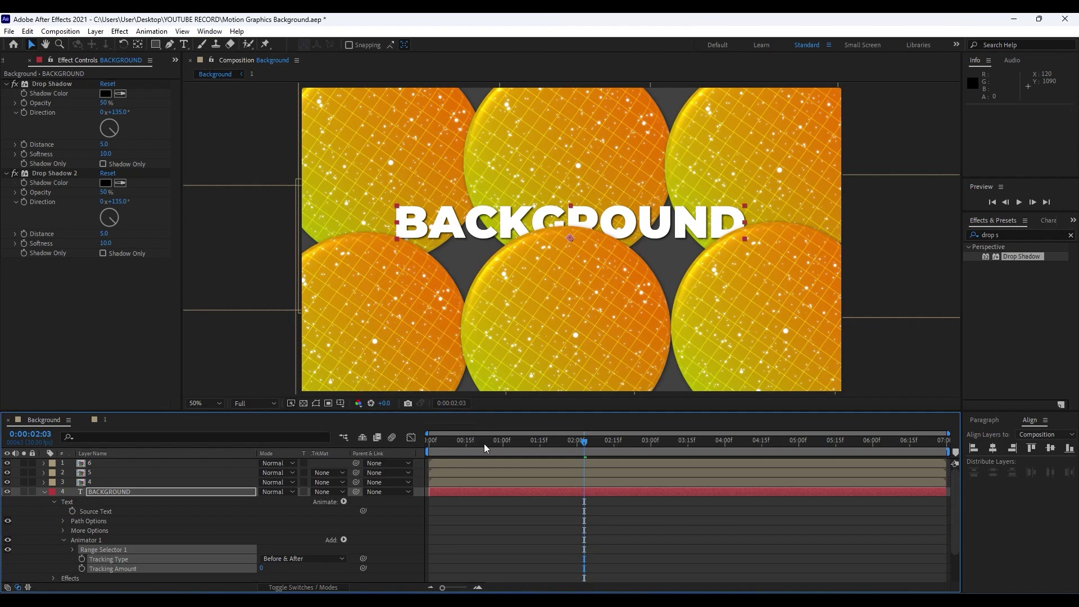
- Keyframe the BACKGROUND text's Tracking Amount from 0 at 0:00:00:00 to 60 at 0:00:06:29
drag(484, 443, 396, 448)
click(39, 542)
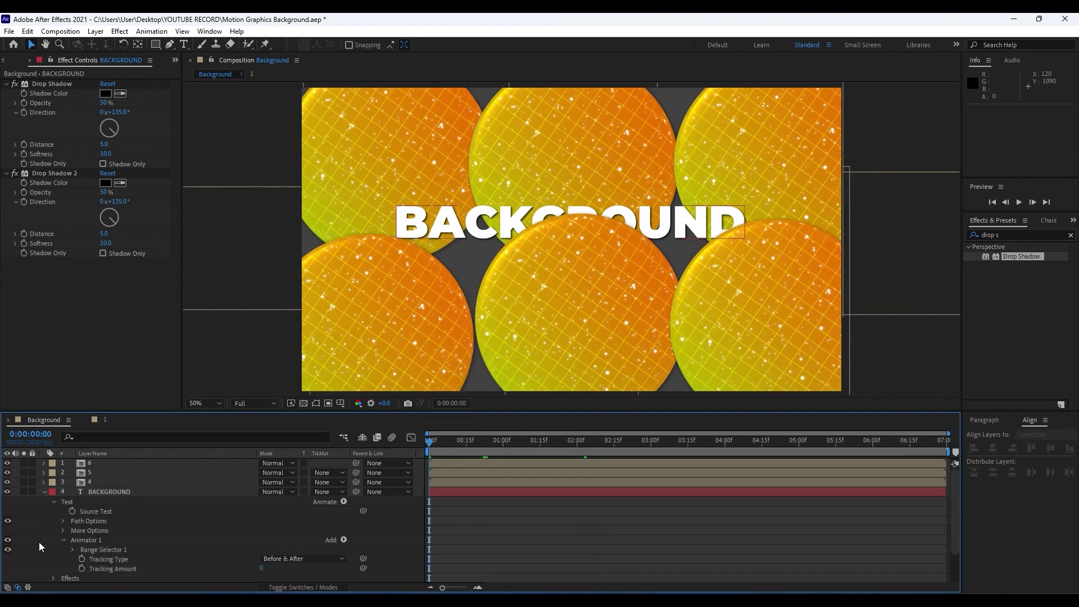
click(80, 568)
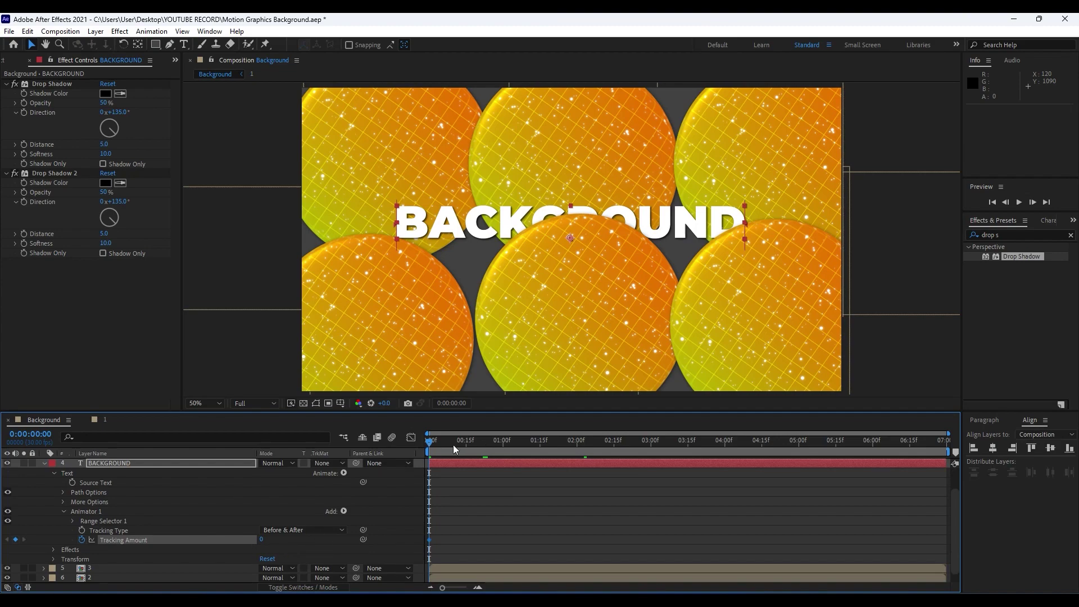
drag(453, 448, 950, 450)
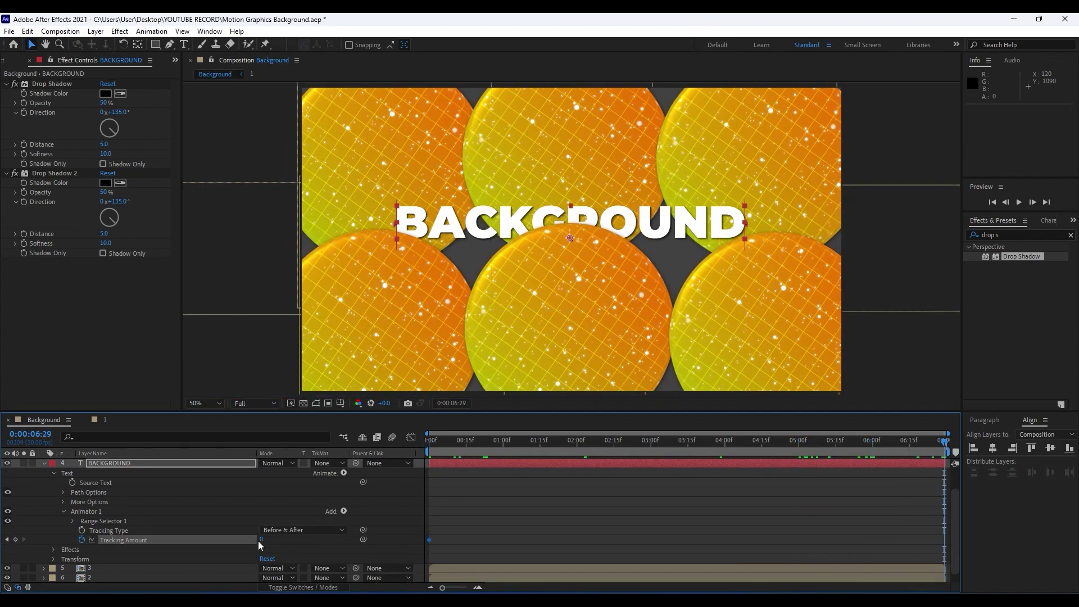
click(261, 539)
text(60)
click(143, 373)
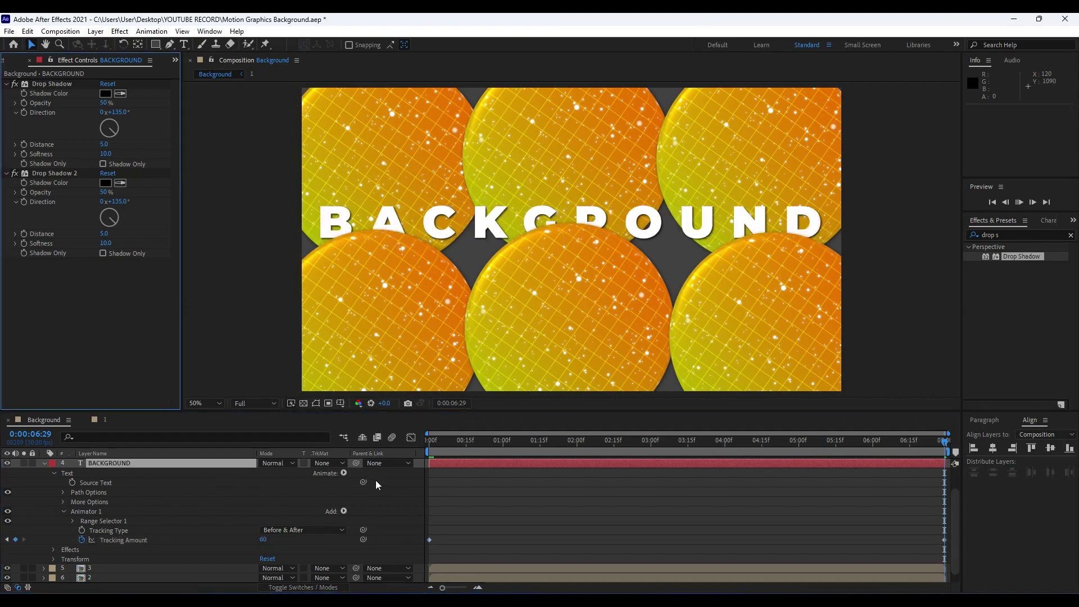
- Play back the tracking animation, stop at about 0:00:01:02 and collapse the BACKGROUND layer's properties
key(space)
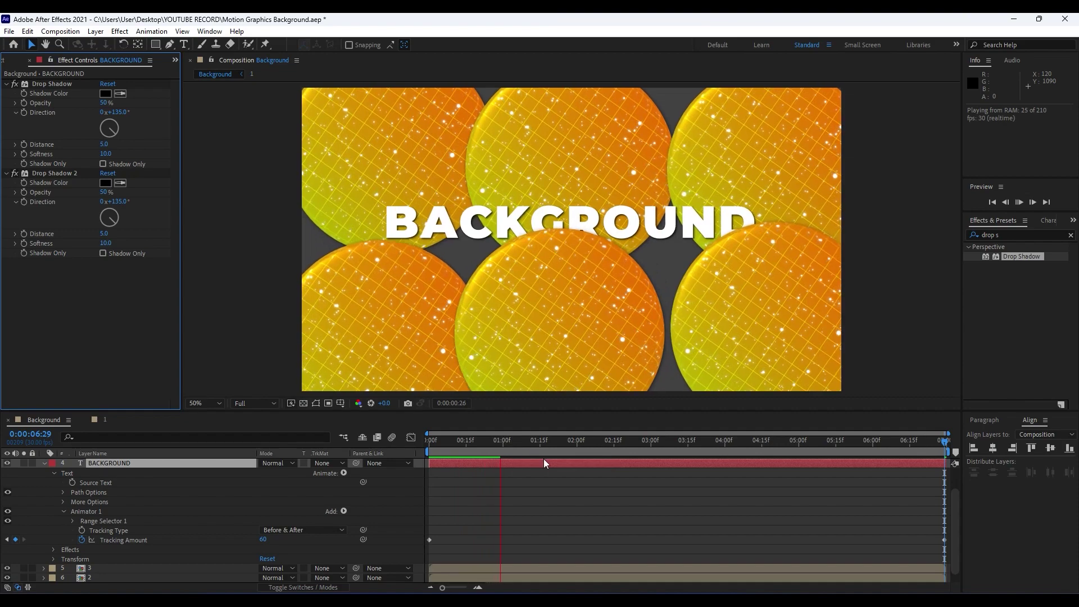
click(507, 447)
click(43, 463)
click(141, 546)
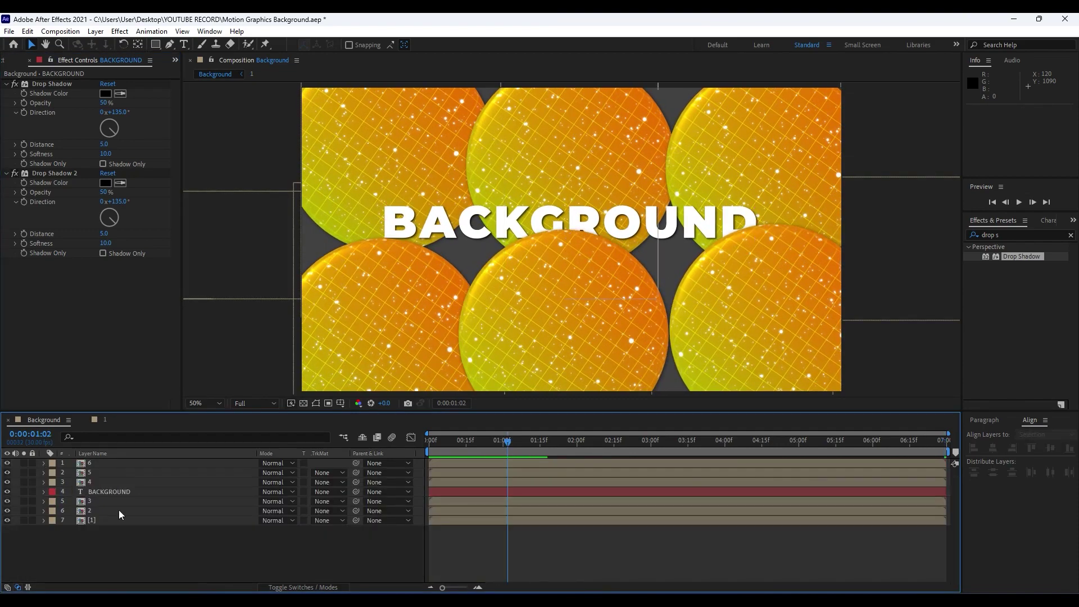
- Set the BACKGROUND text layer's blending mode to Overlay and add a duplicate of it set to Soft Light
click(275, 494)
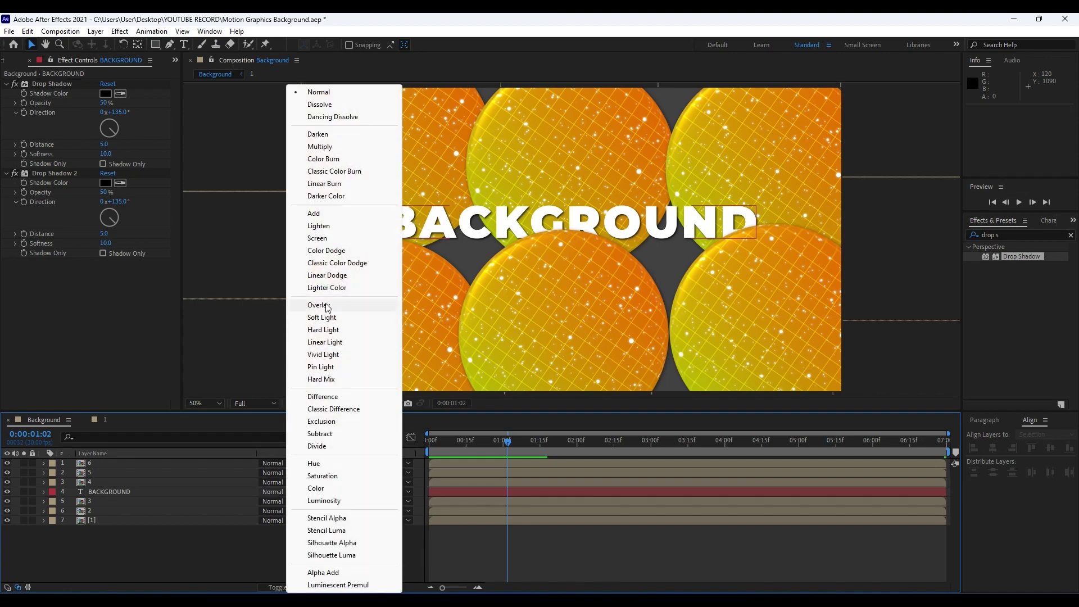
click(317, 305)
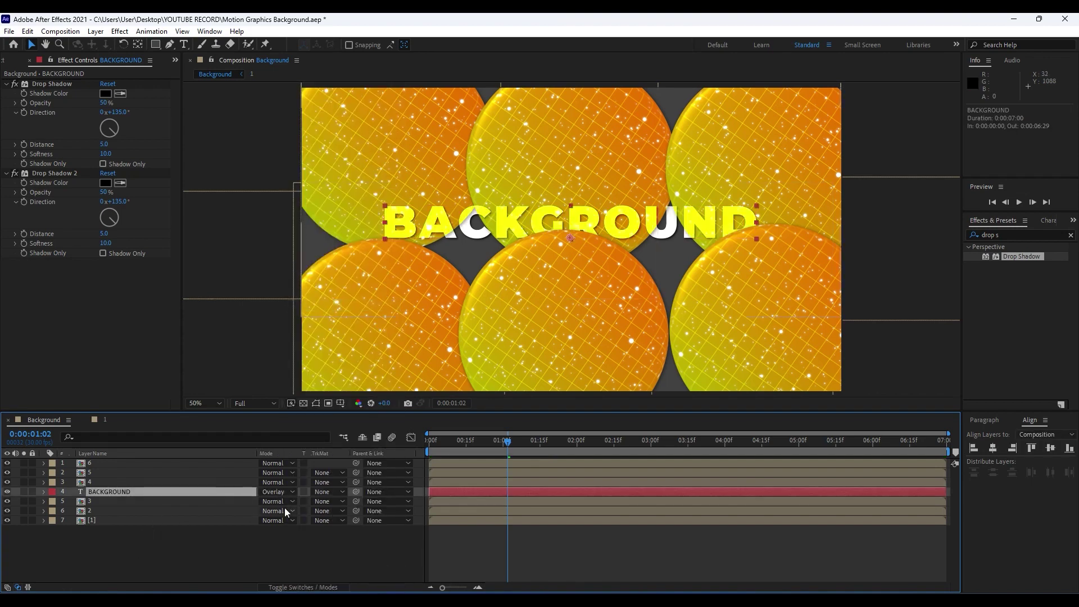
key(ctrl+d)
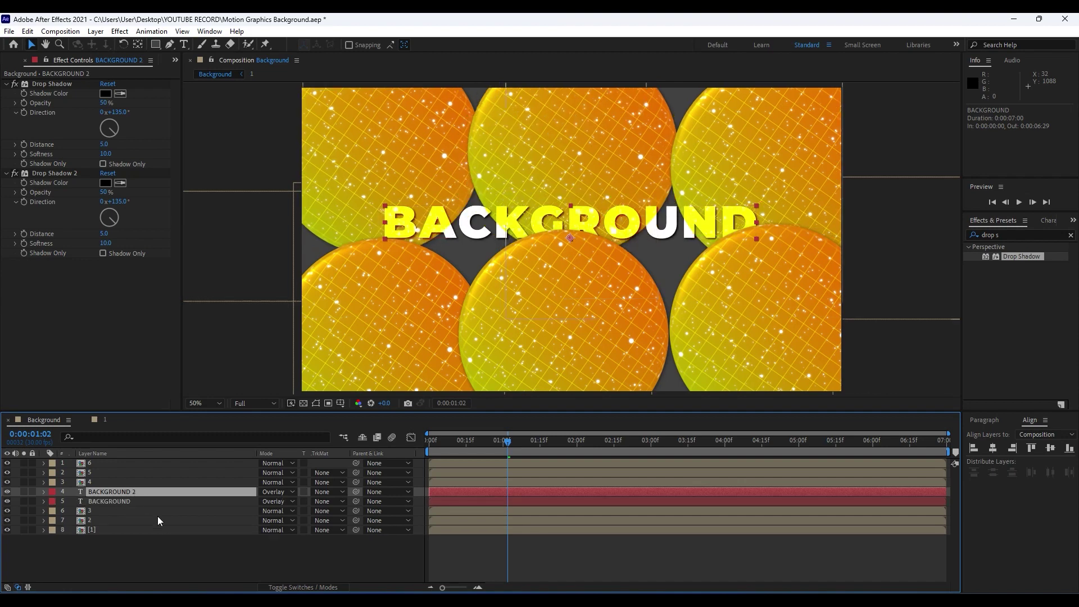
click(271, 492)
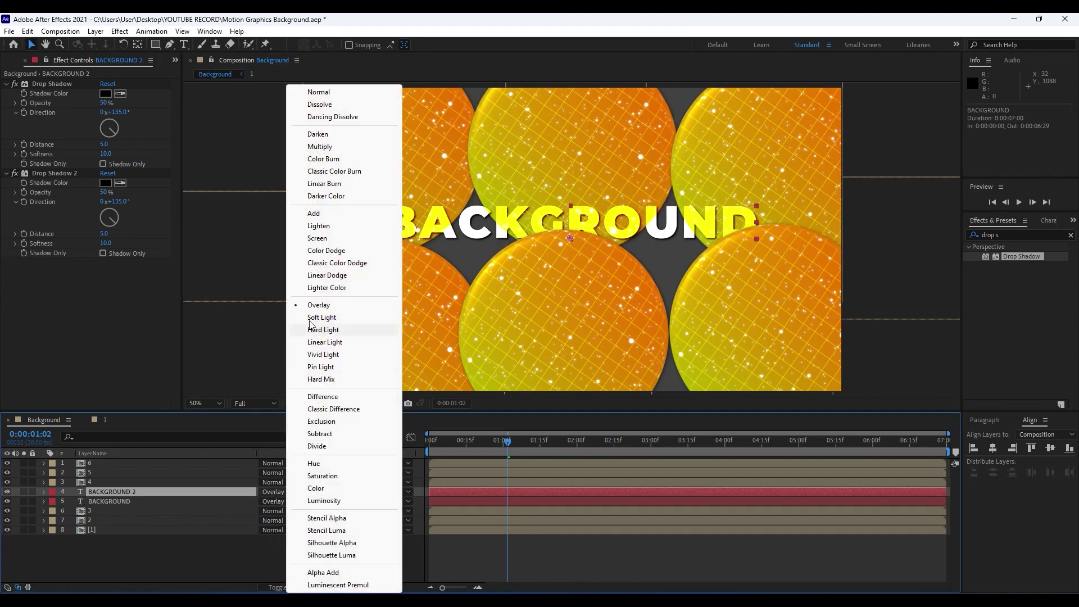
click(311, 318)
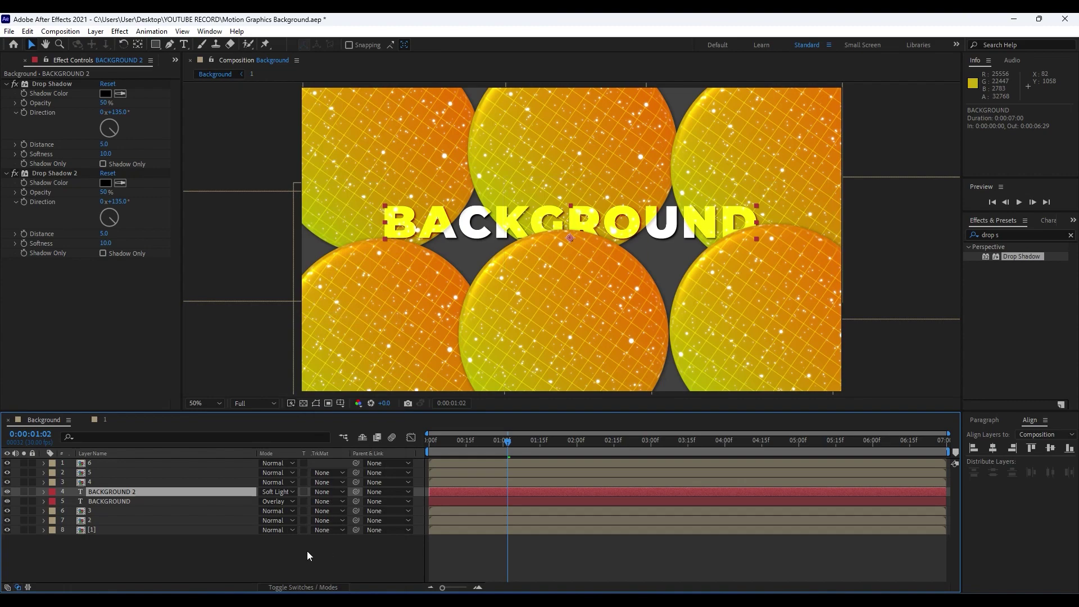
click(352, 552)
- Preview the blended title animation and save the project
key(space)
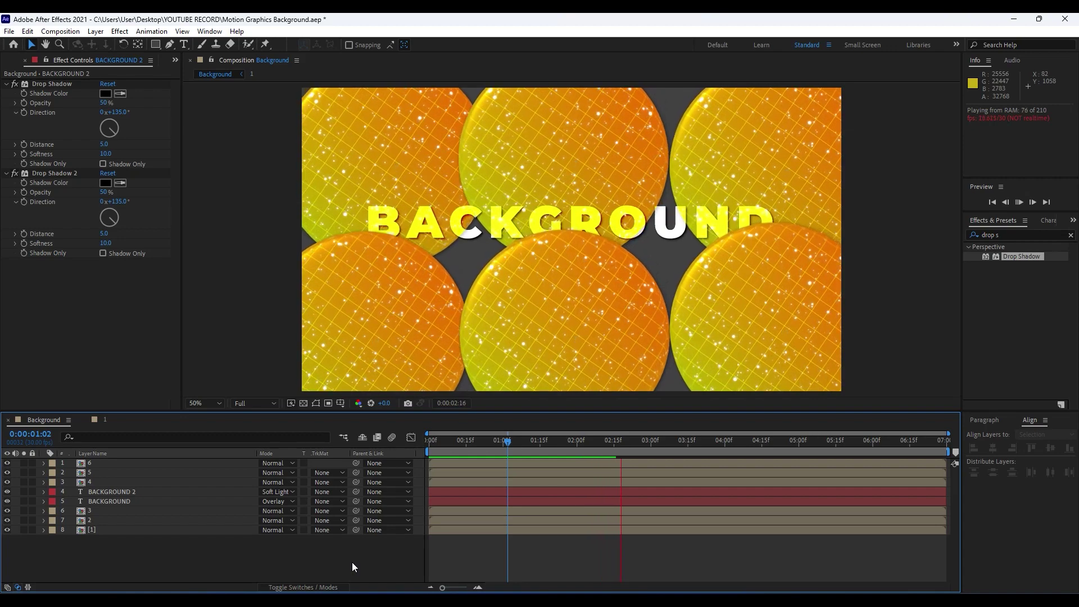
click(540, 444)
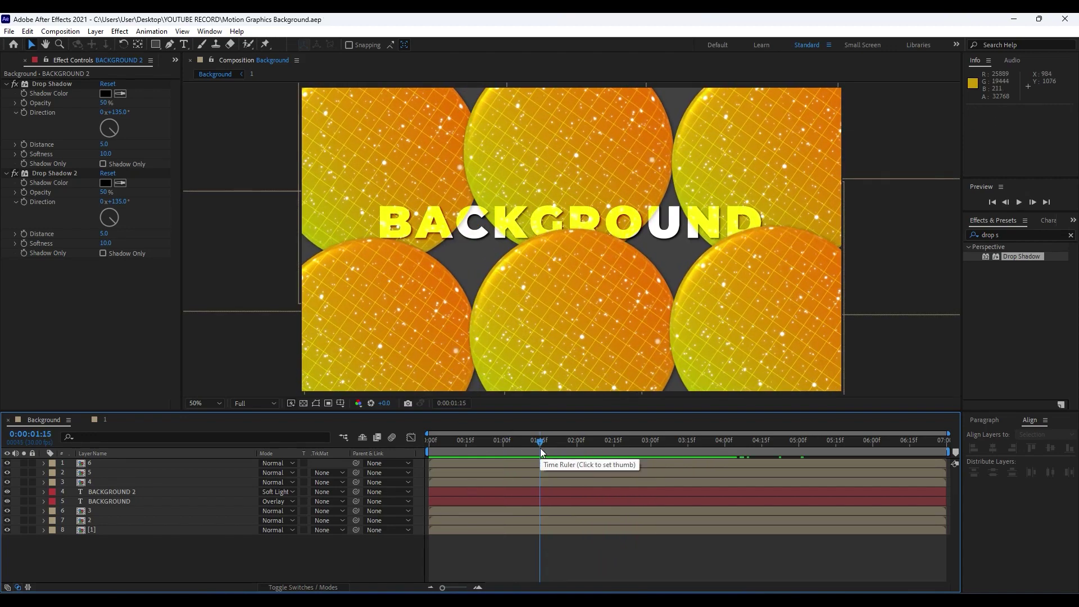
key(ctrl+s)
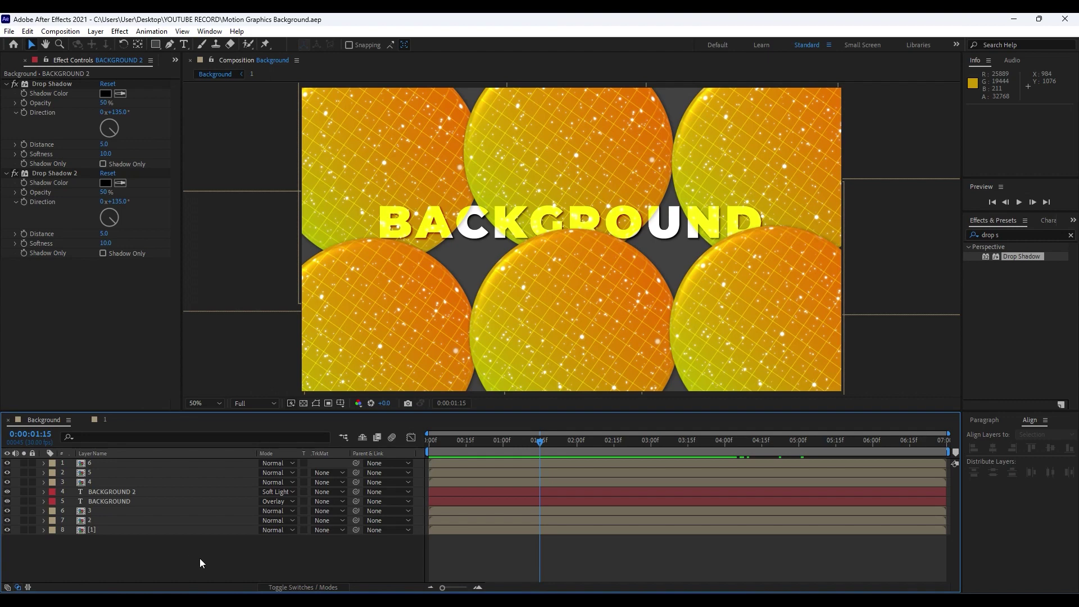
- Pre-compose all the circle and text layers into a composition named "Backround + Elements"
drag(200, 558, 71, 444)
right_click(128, 510)
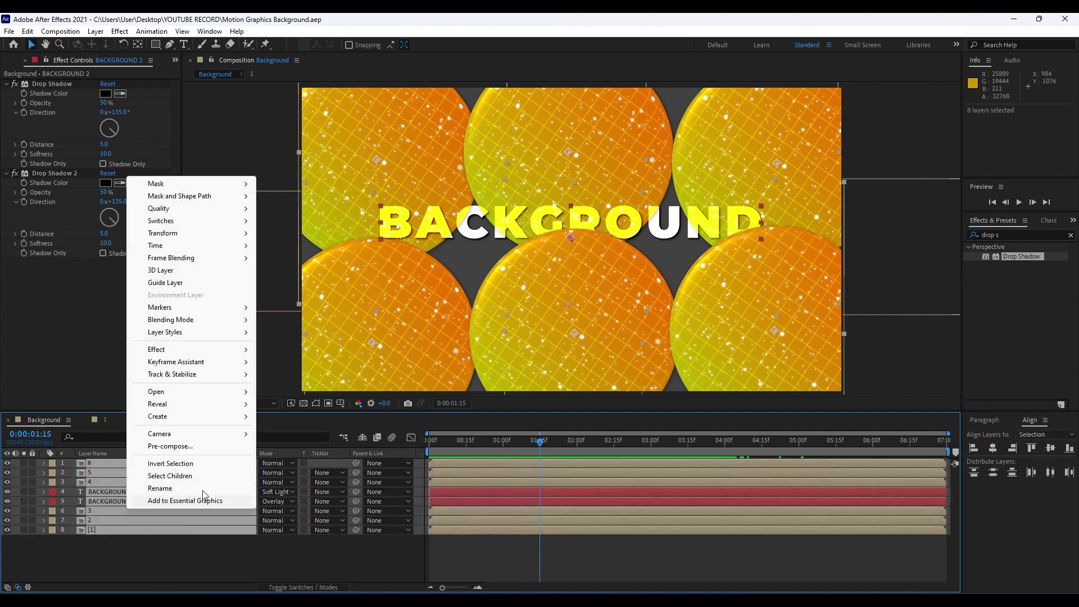
click(193, 445)
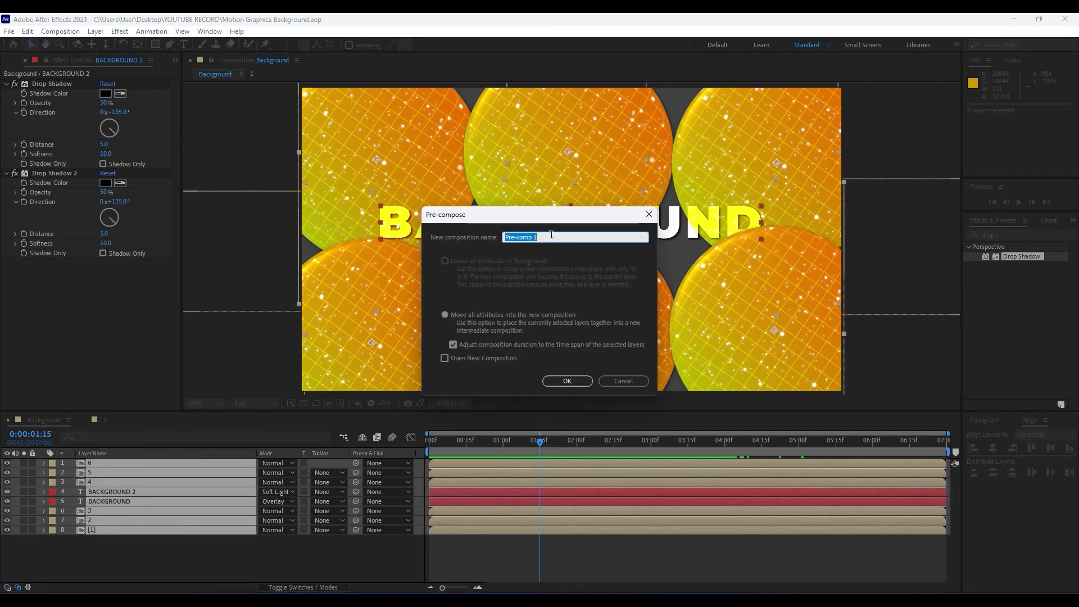
text(Backround + Elements)
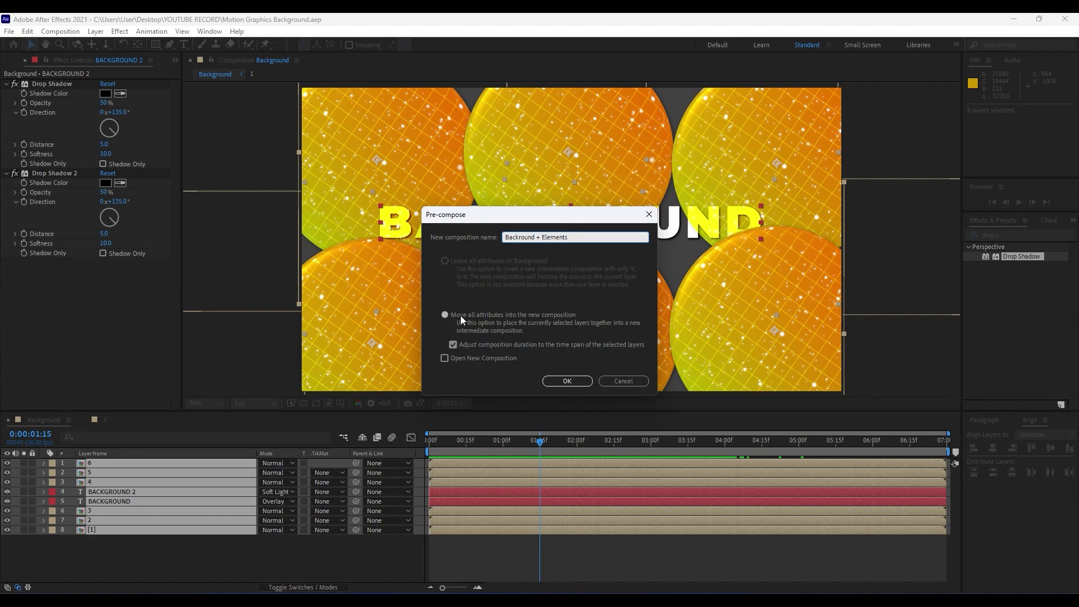
click(565, 382)
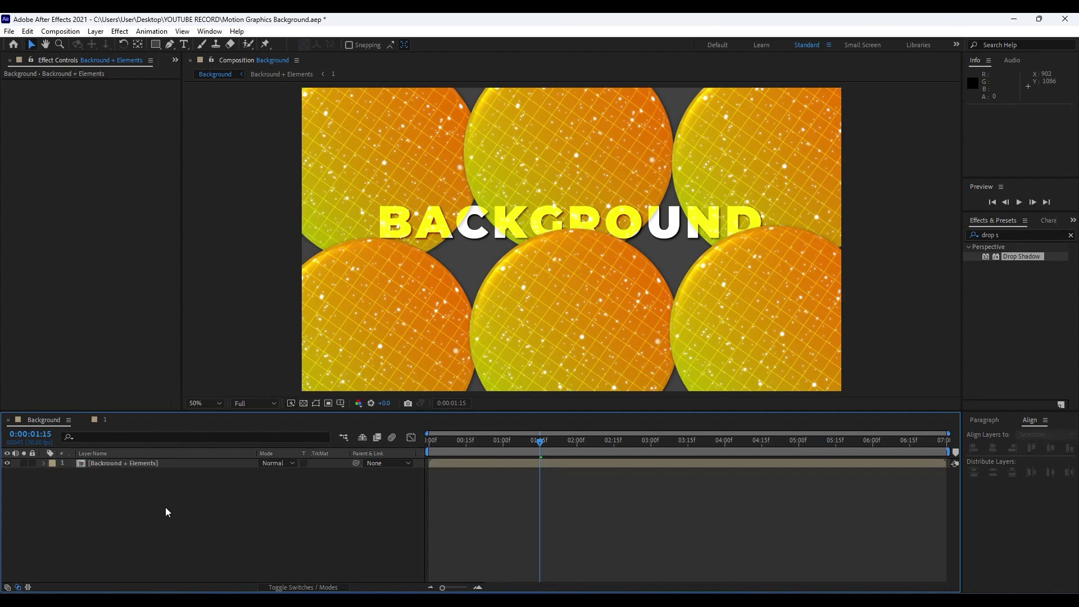
- Duplicate the Backround + Elements layer and set the upper copy's blending mode to Overlay
click(118, 465)
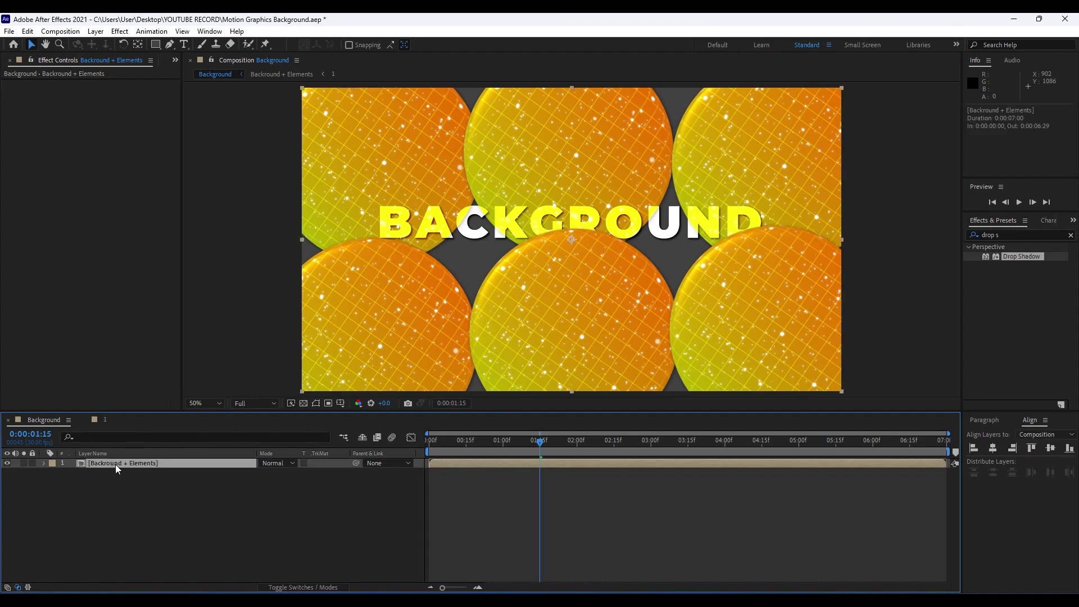
click(32, 33)
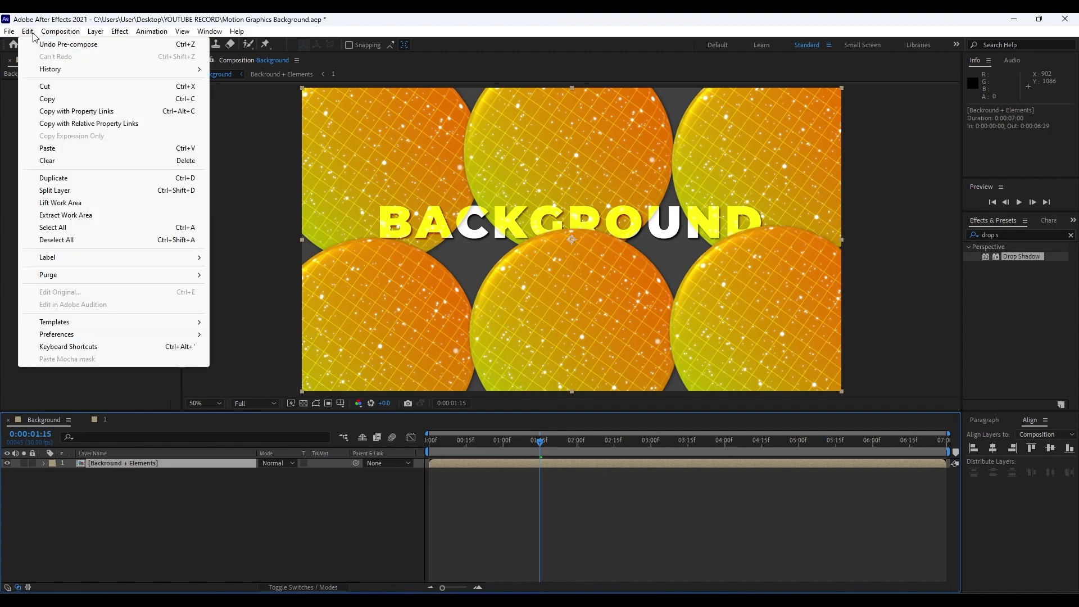
click(54, 178)
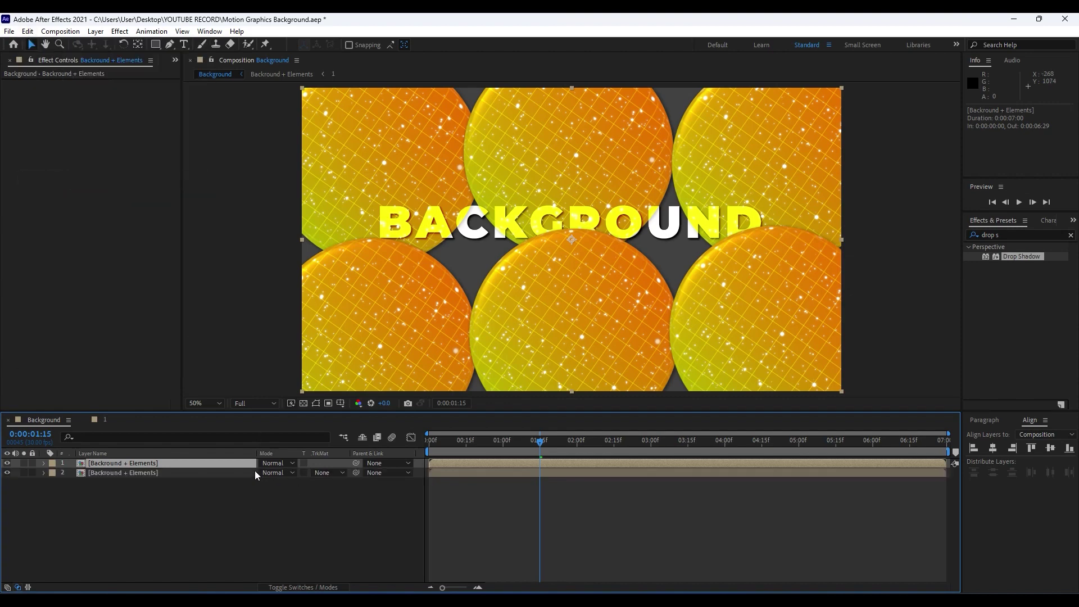
click(274, 473)
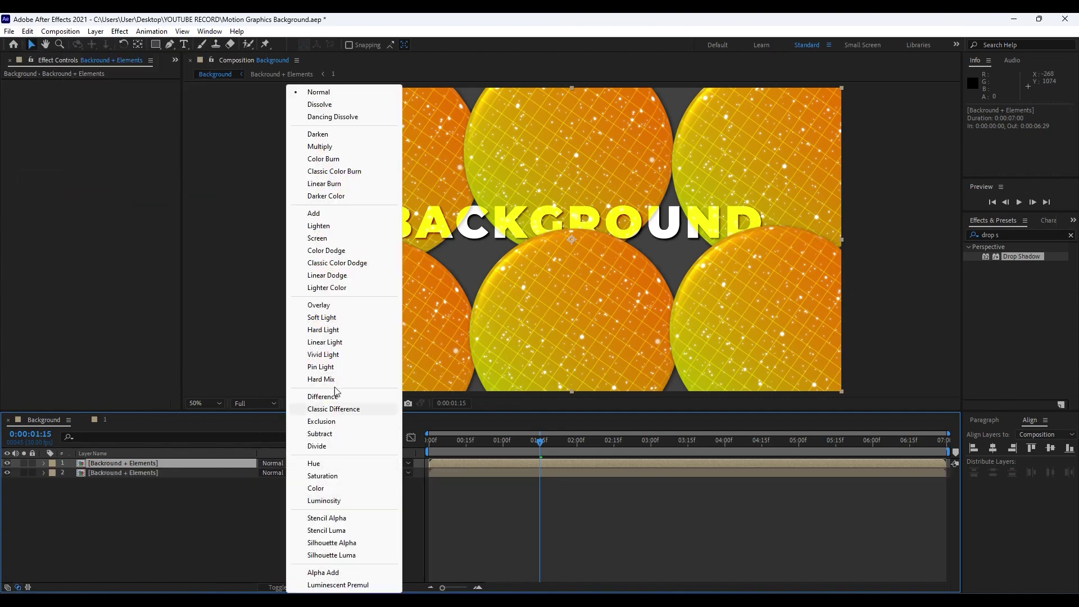
click(330, 306)
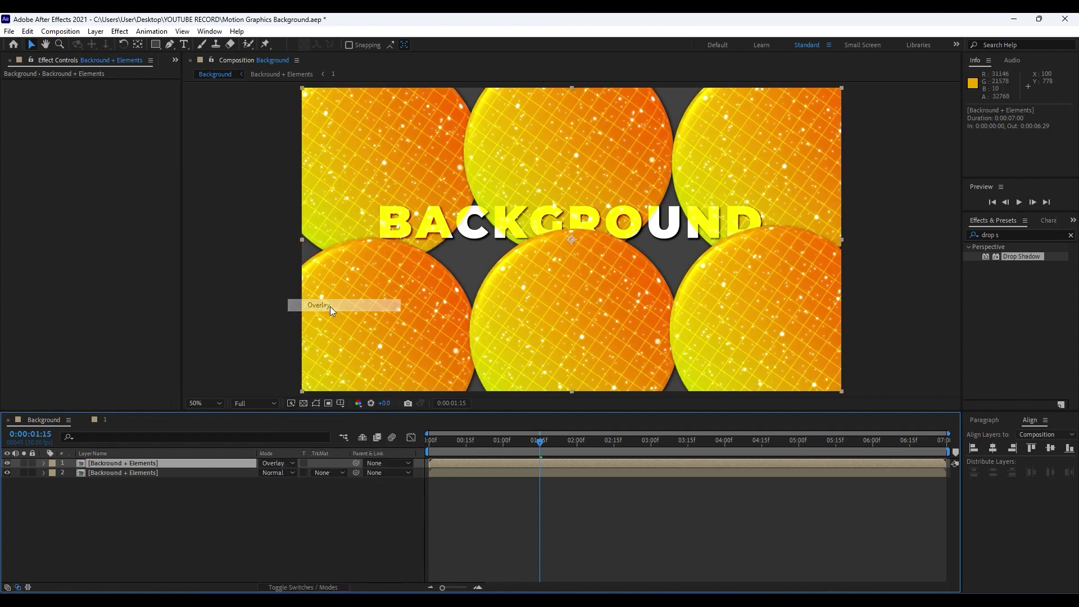
click(167, 497)
- Open composition 1 inside Backround + Elements and copy its CC Star Burst layer and three Background layers
double_click(114, 474)
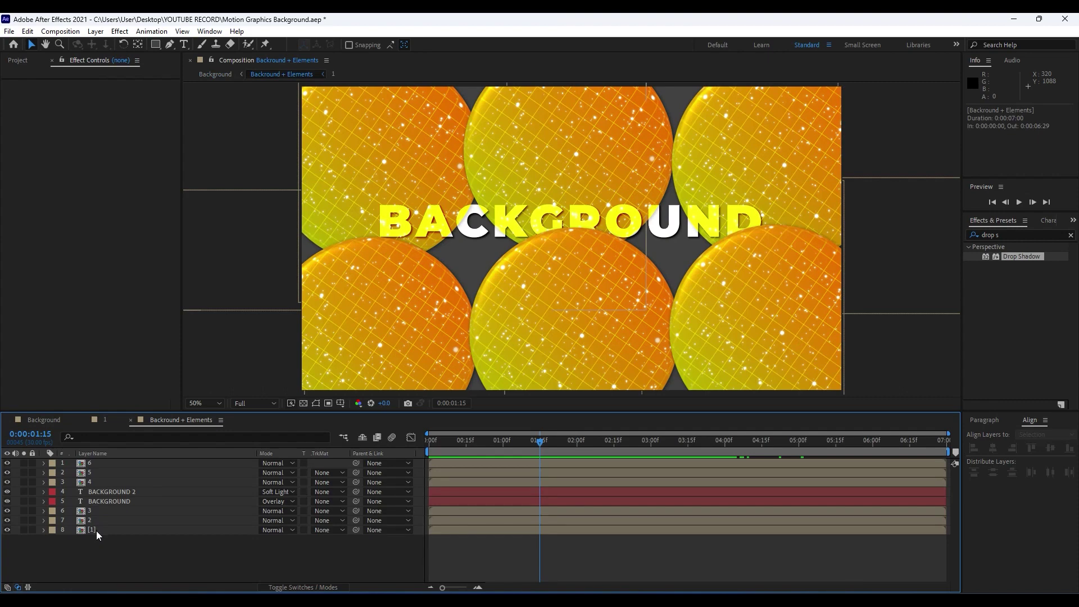
double_click(96, 531)
drag(228, 554, 82, 443)
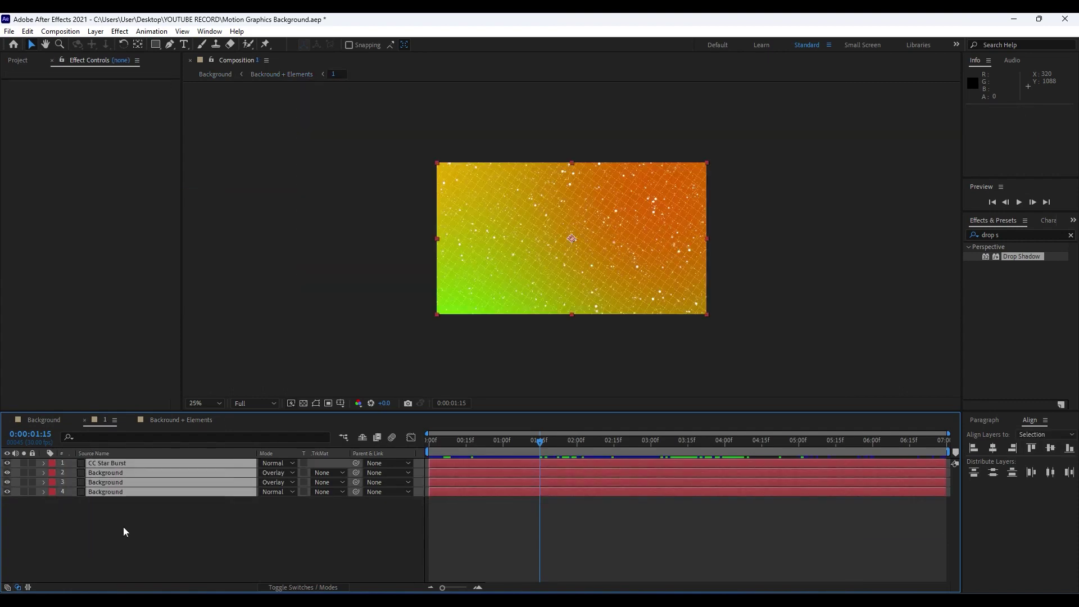
click(27, 32)
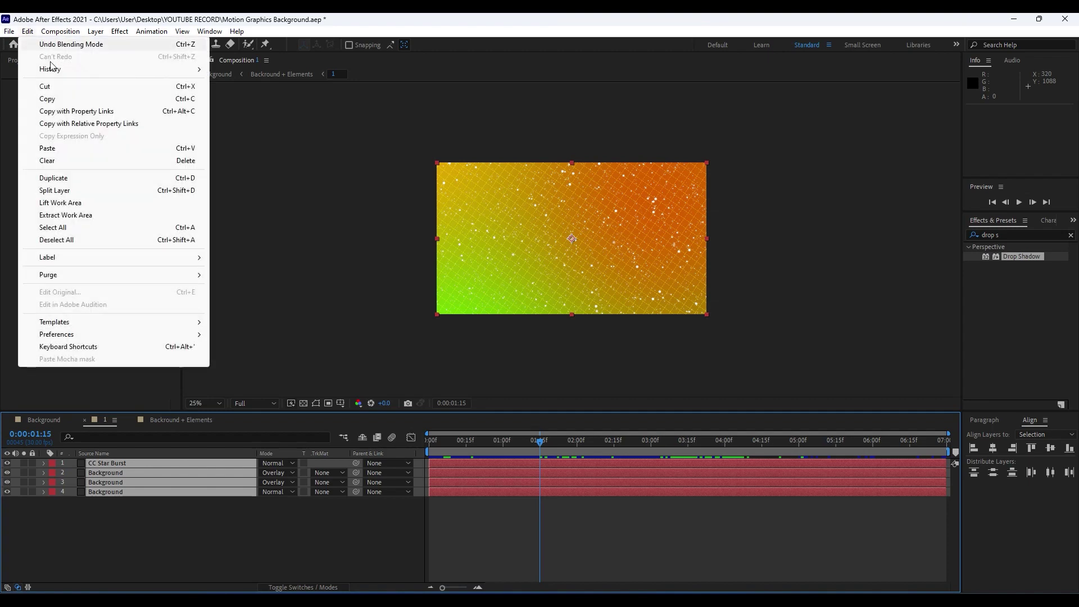
click(69, 111)
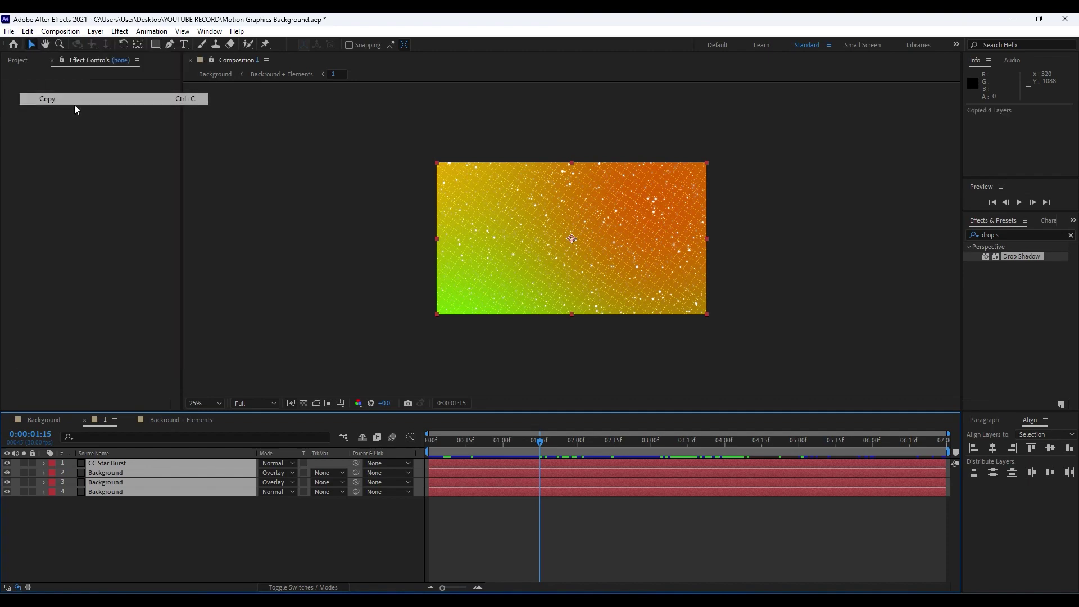
click(103, 530)
- Close composition 1, paste the four copied layers into the Background composition and place them beneath both Backround + Elements layers
click(84, 420)
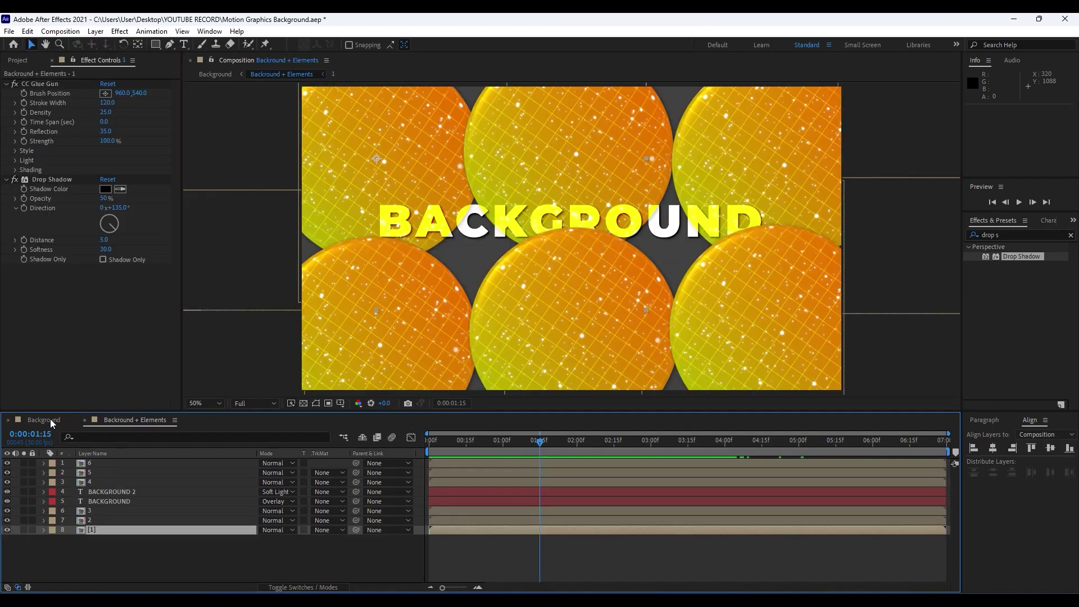
click(43, 422)
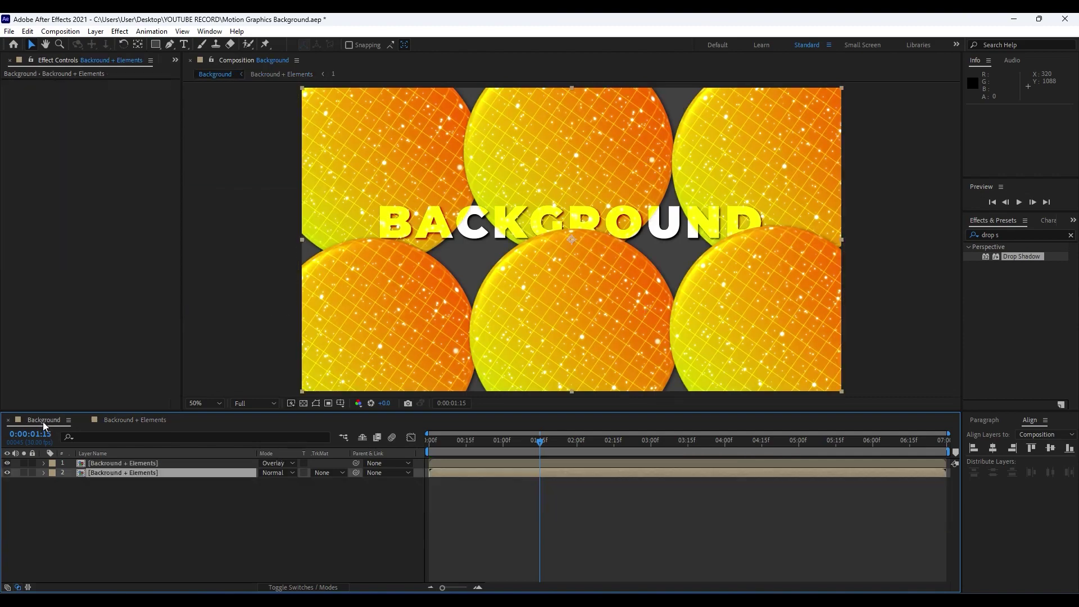
click(114, 515)
key(ctrl+v)
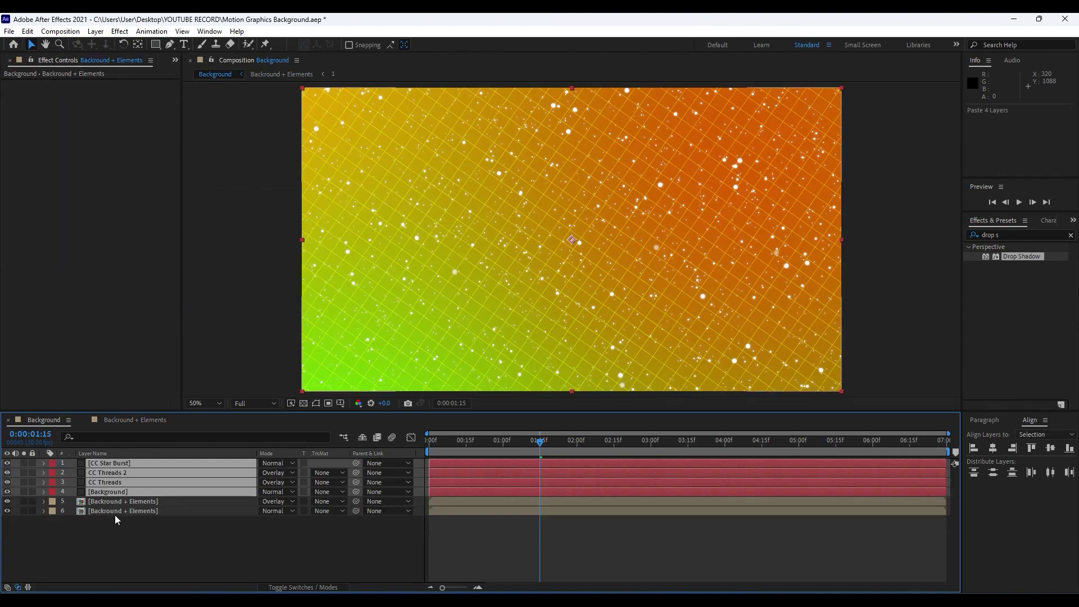
drag(105, 490, 107, 552)
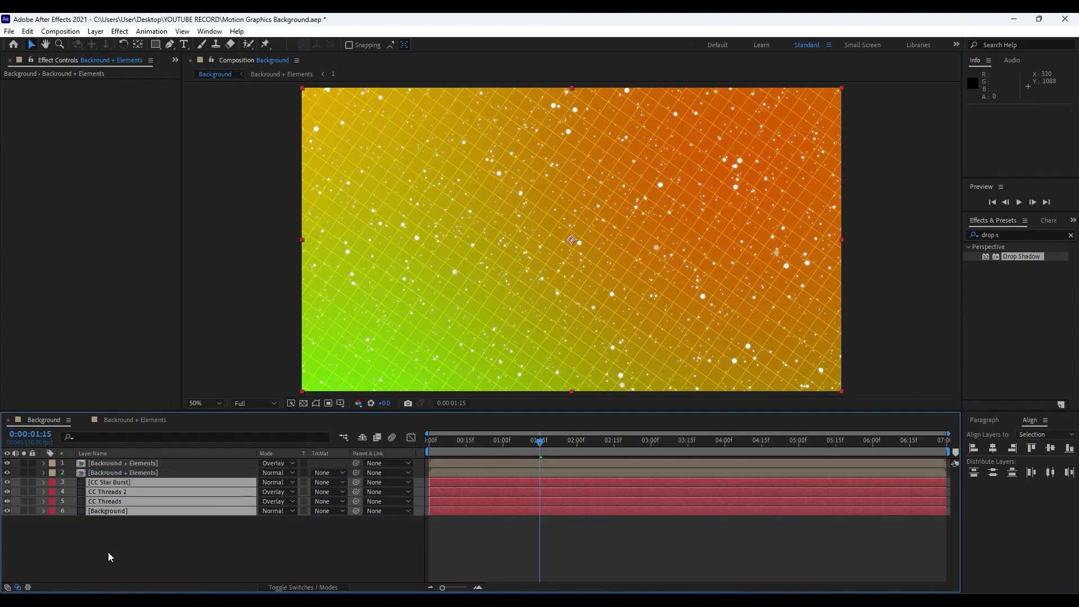
- Preview the composition with the new backdrop and scrub to about 0:00:02:09
drag(436, 444, 475, 448)
click(284, 544)
key(space)
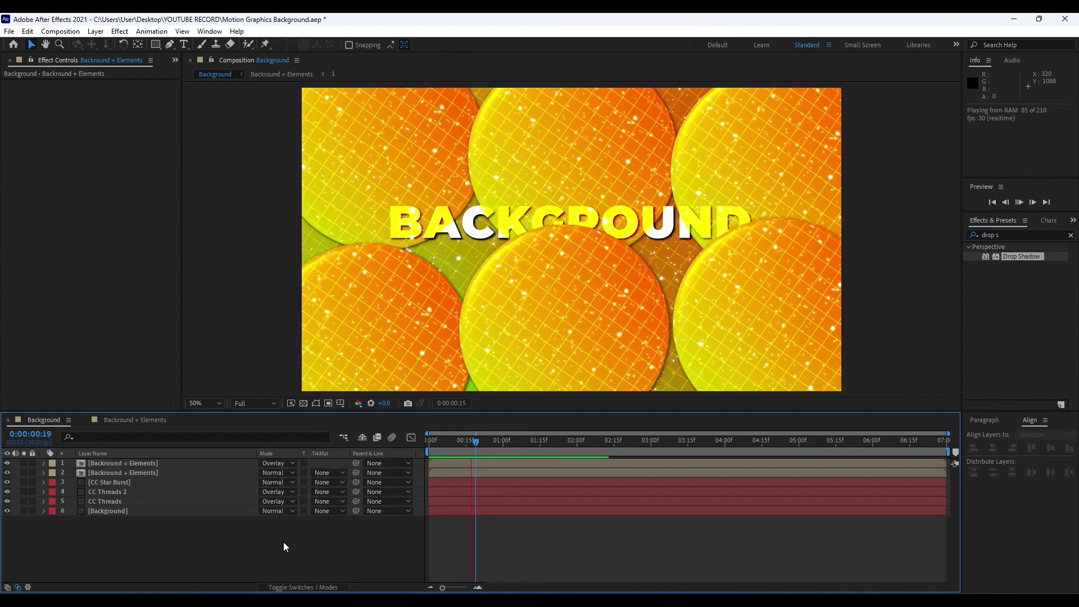
drag(477, 443, 598, 442)
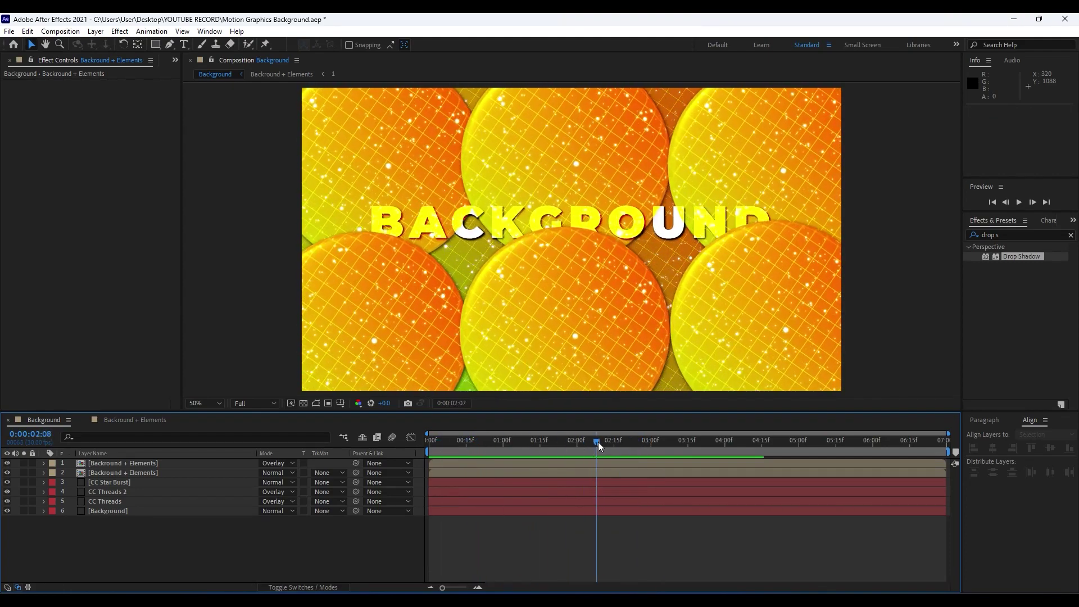
- Set Color 1 and Color 3 of the bottom Background layer's 4-Color Gradient to black and preview the composition
click(113, 511)
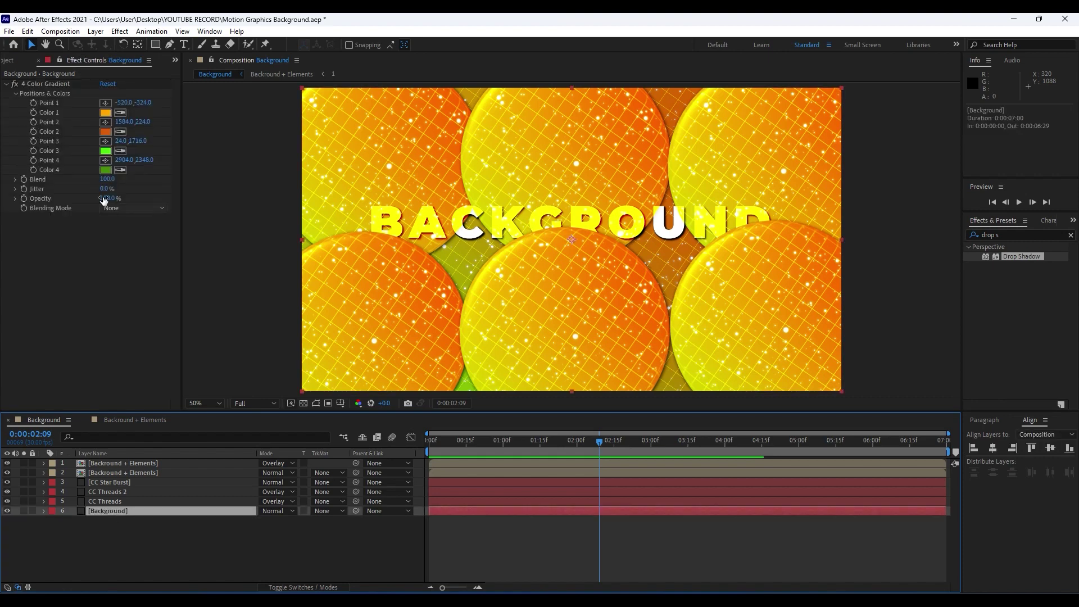
click(105, 114)
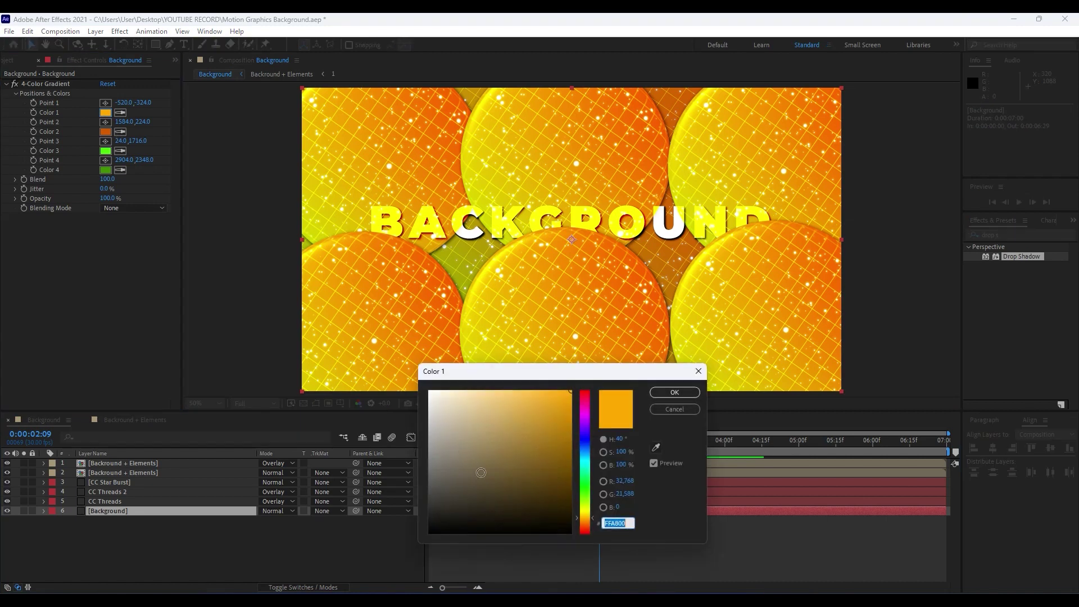
drag(479, 473, 302, 570)
click(674, 392)
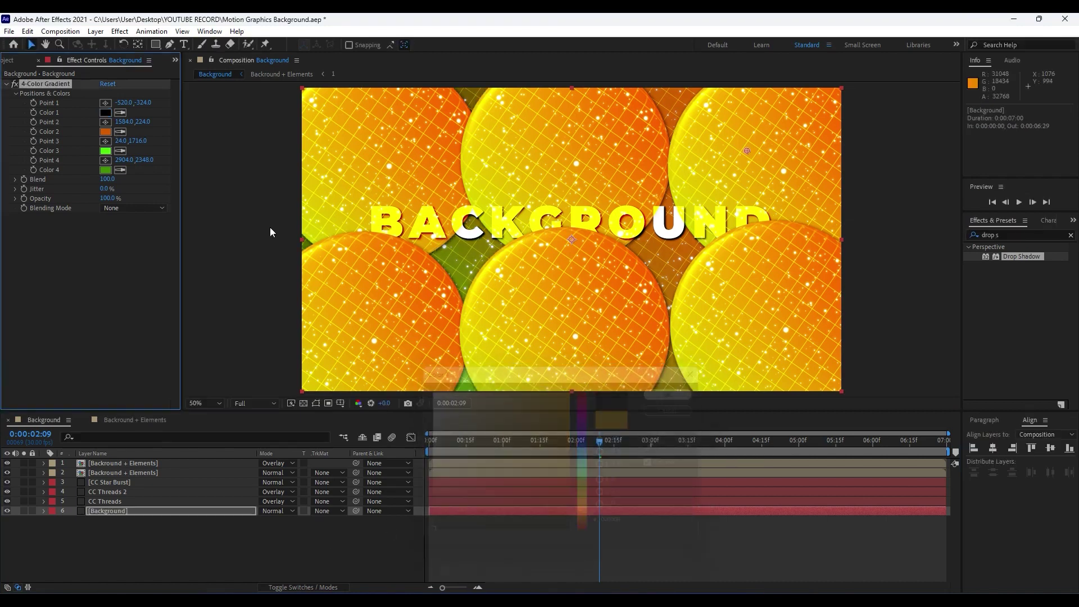
click(105, 150)
drag(500, 477, 270, 569)
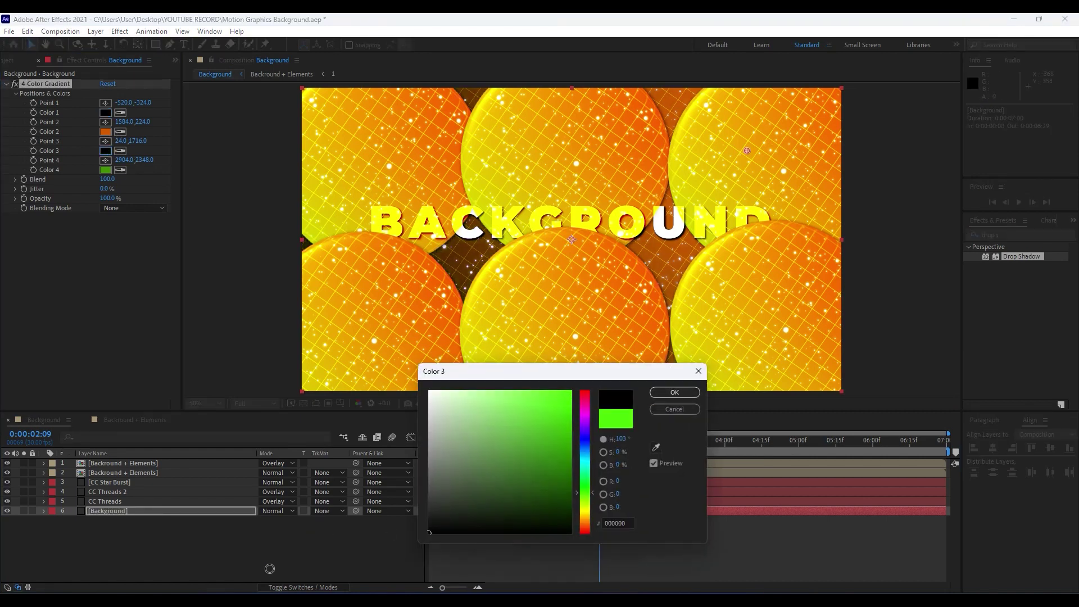
click(681, 394)
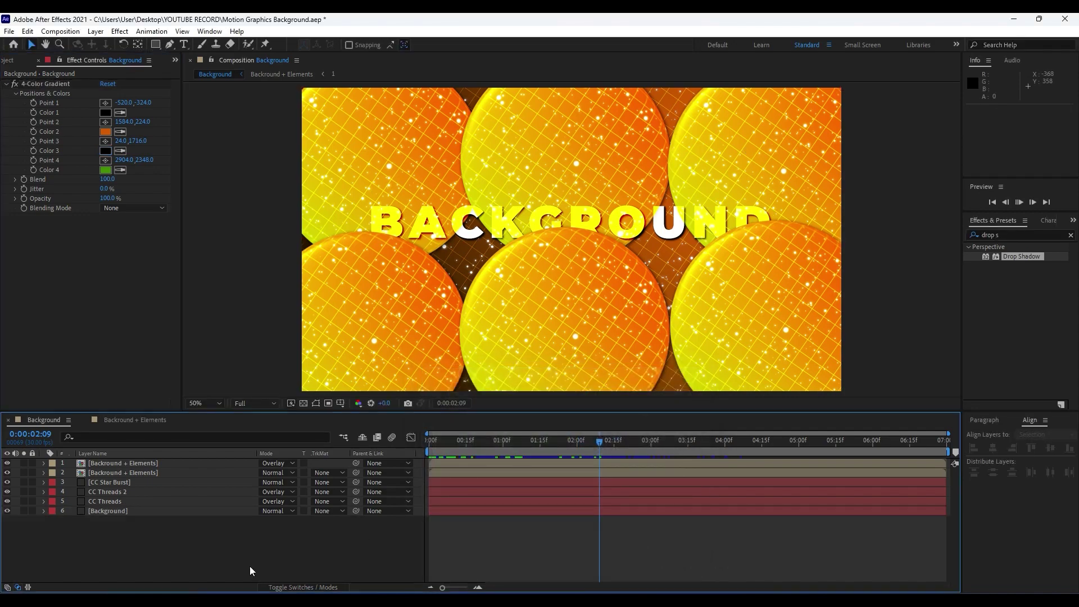
key(space)
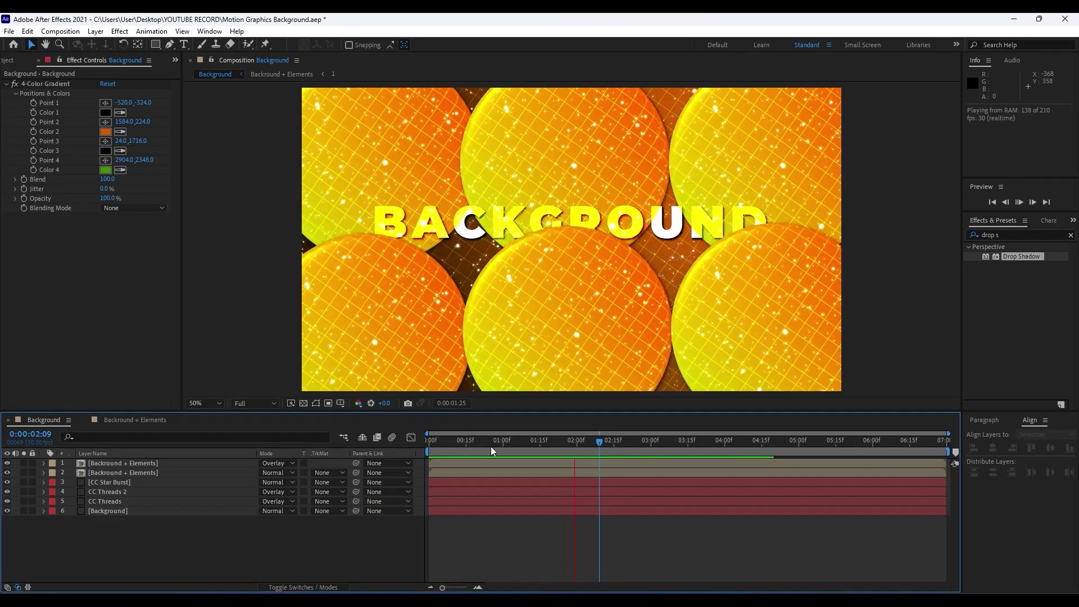
key(space)
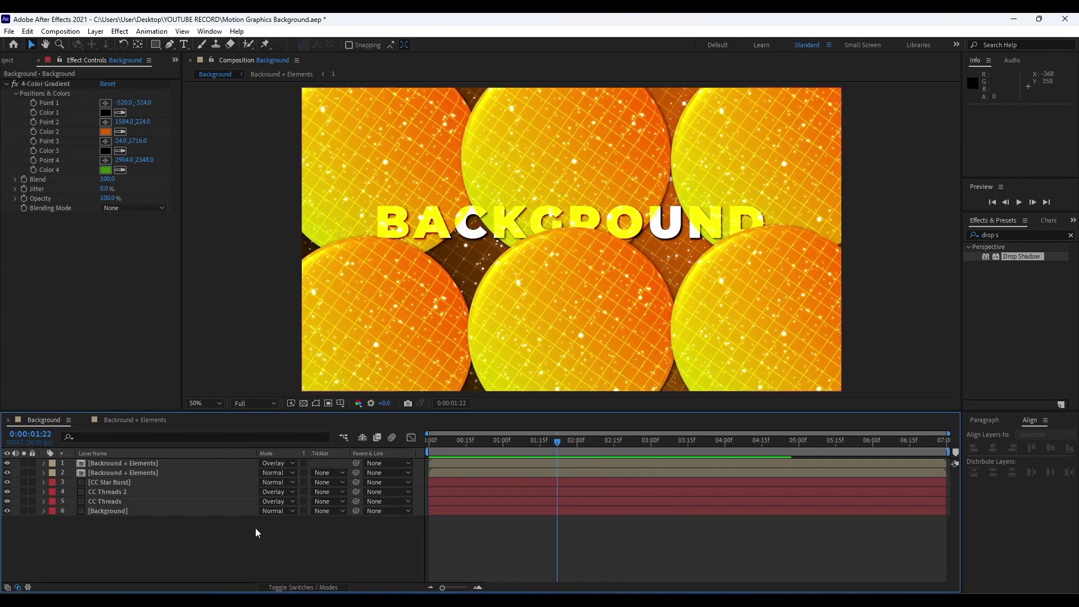
- Set the CC Star Burst layer's Scatter to 300, preview the animation and move the playhead to about 0:00:01:21
click(136, 485)
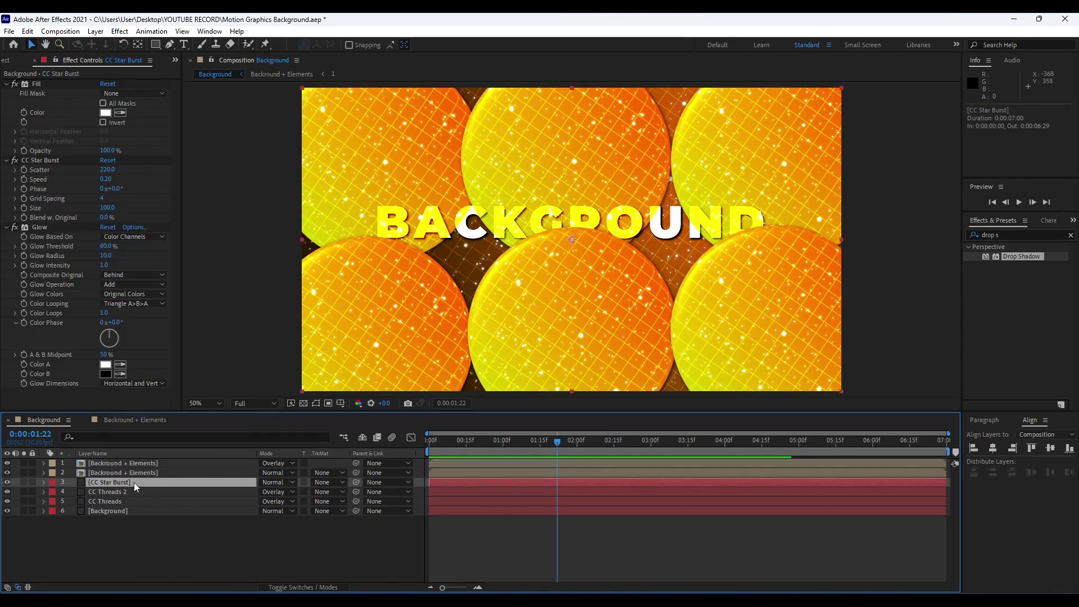
click(107, 169)
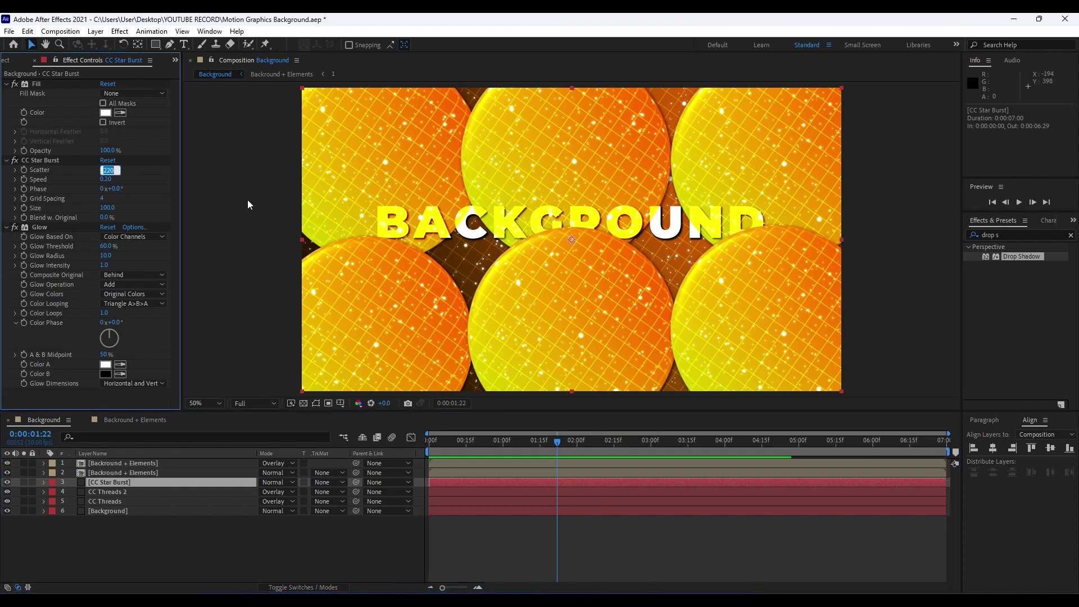
text(300)
click(209, 549)
key(space)
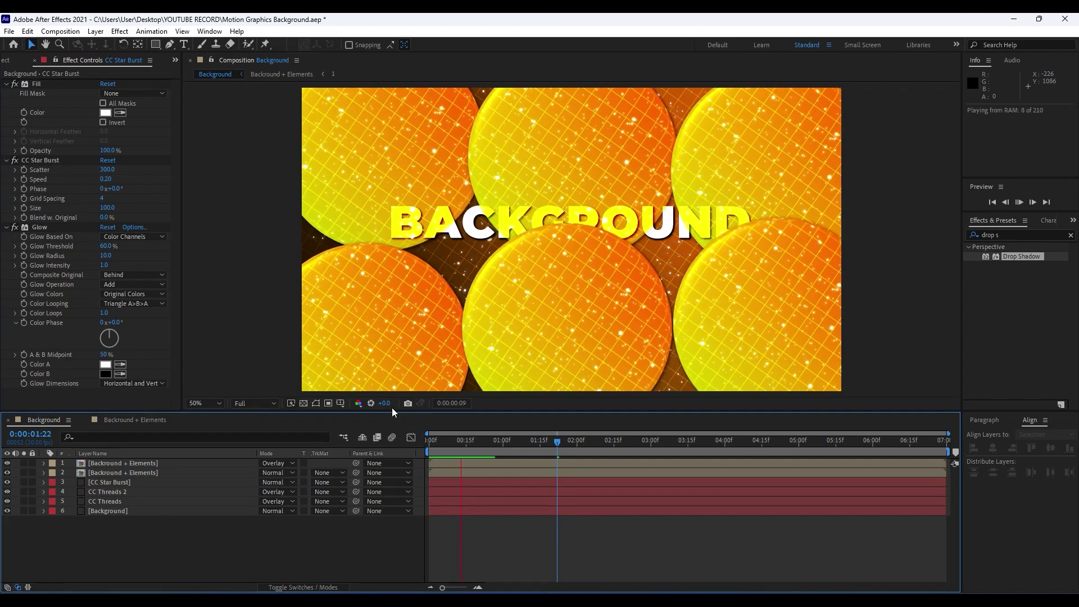
drag(533, 444, 555, 442)
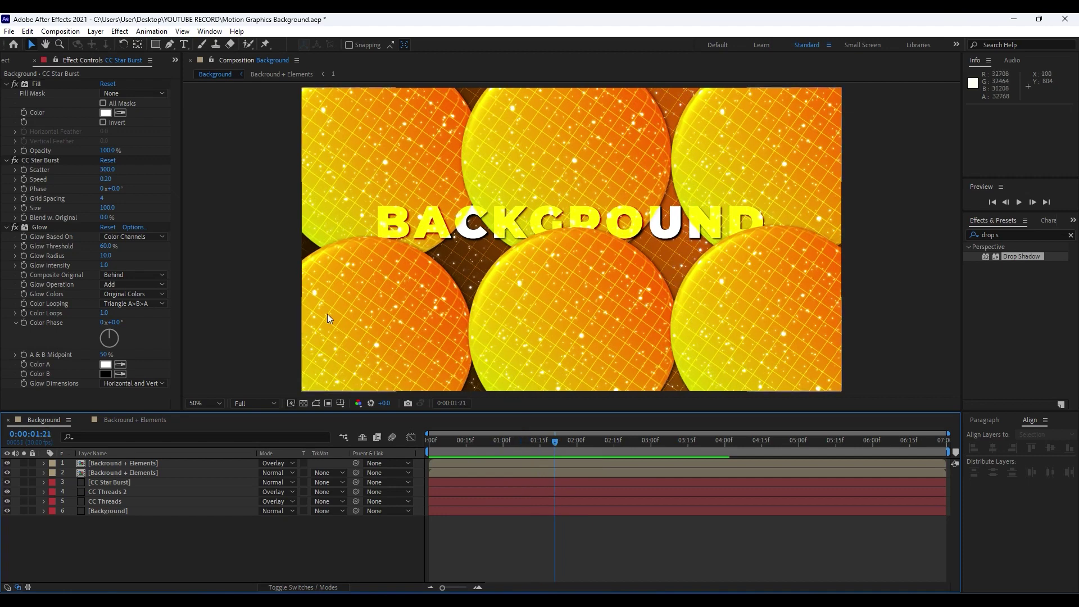
- Add an adjustment layer above all layers of the Background composition and name it CC Spotlight
right_click(144, 542)
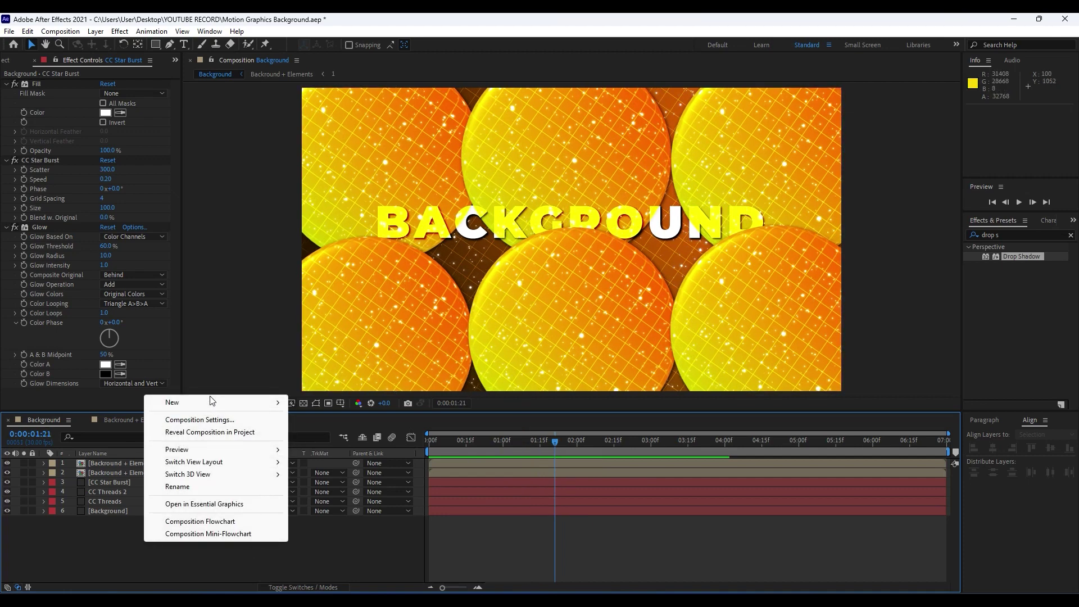
mouse_move(214, 403)
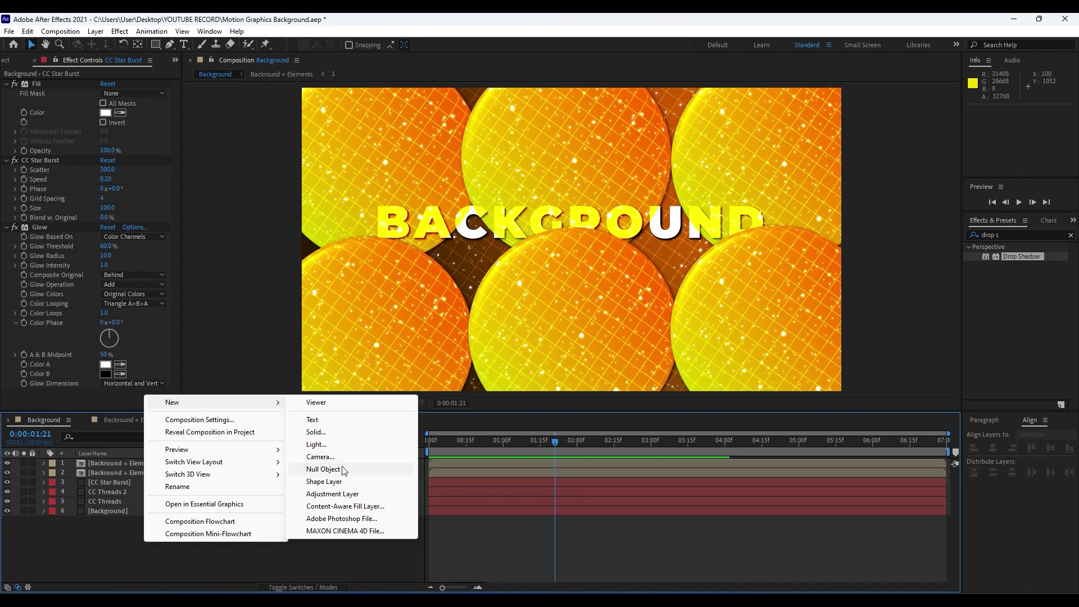
click(338, 493)
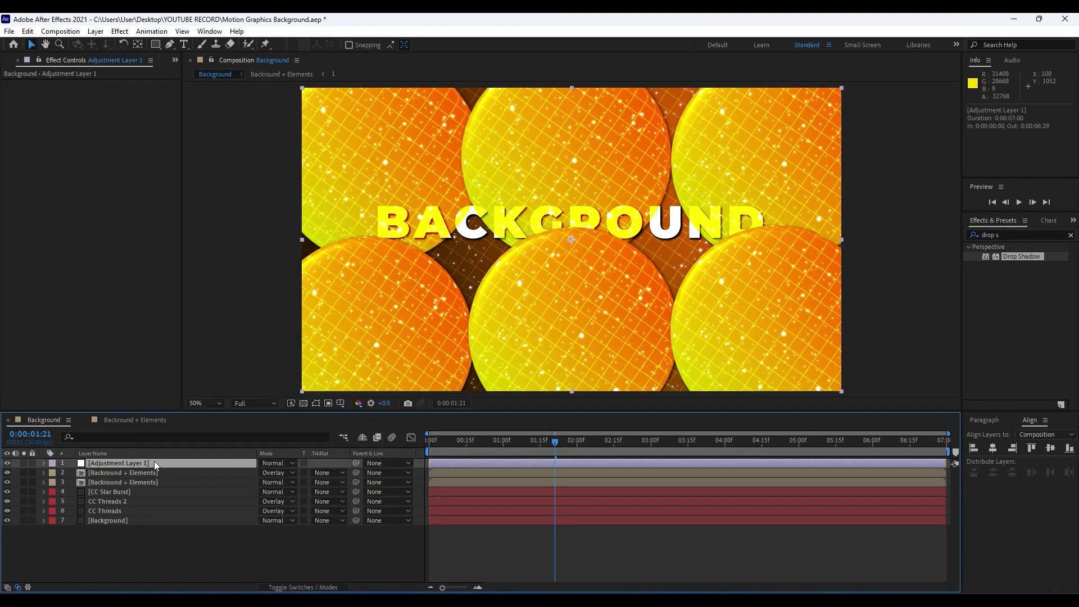
key(Return)
text(CC Spotlight)
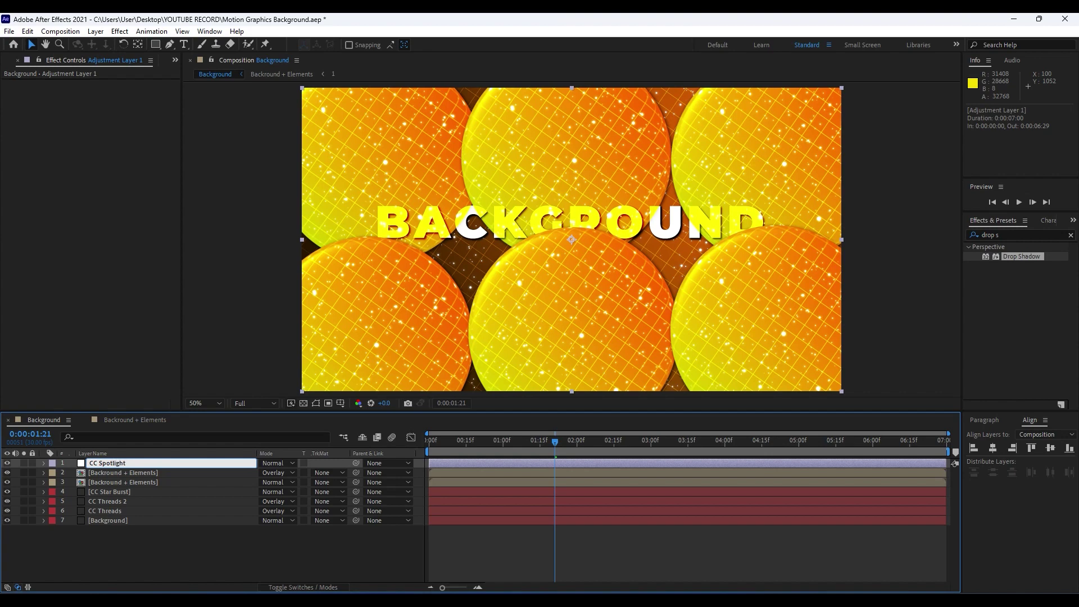
click(125, 555)
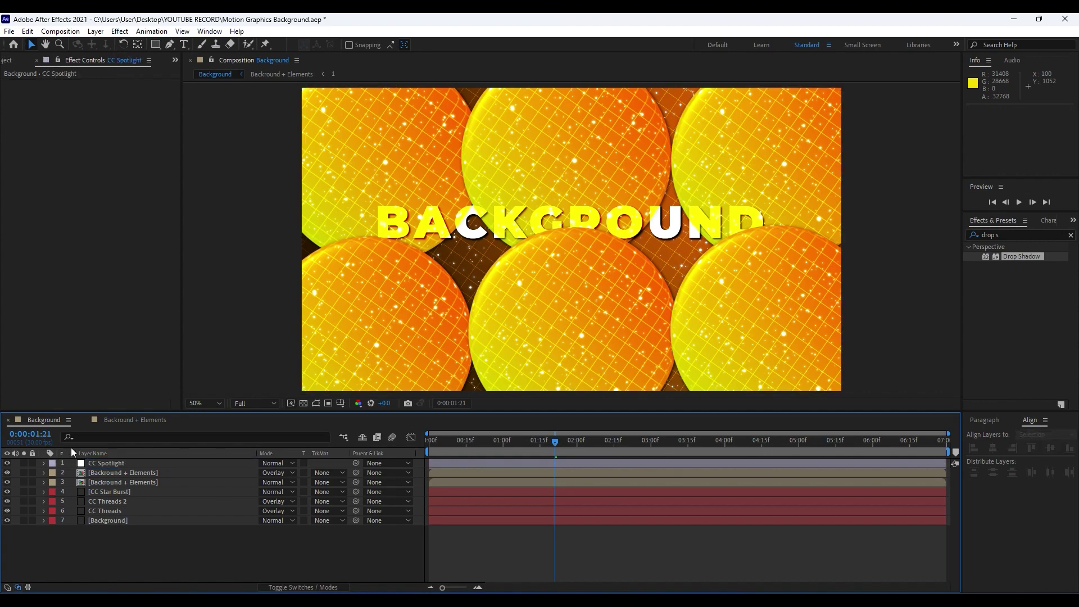
- Find the CC Spotlight effect and apply it to the CC Spotlight adjustment layer
click(1027, 236)
text(spot)
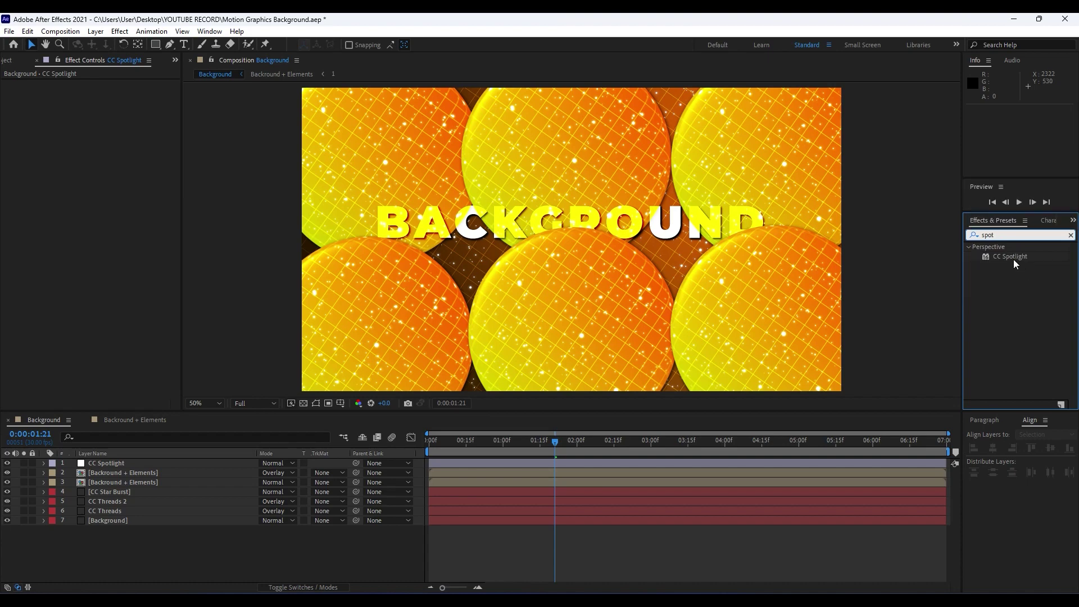
drag(1014, 259, 145, 465)
- Move the spotlight's From point beyond the frame's upper-left corner to about -1320, -756, with Height 48 and Edge Softness 87%
scroll(447, 282, down, 1)
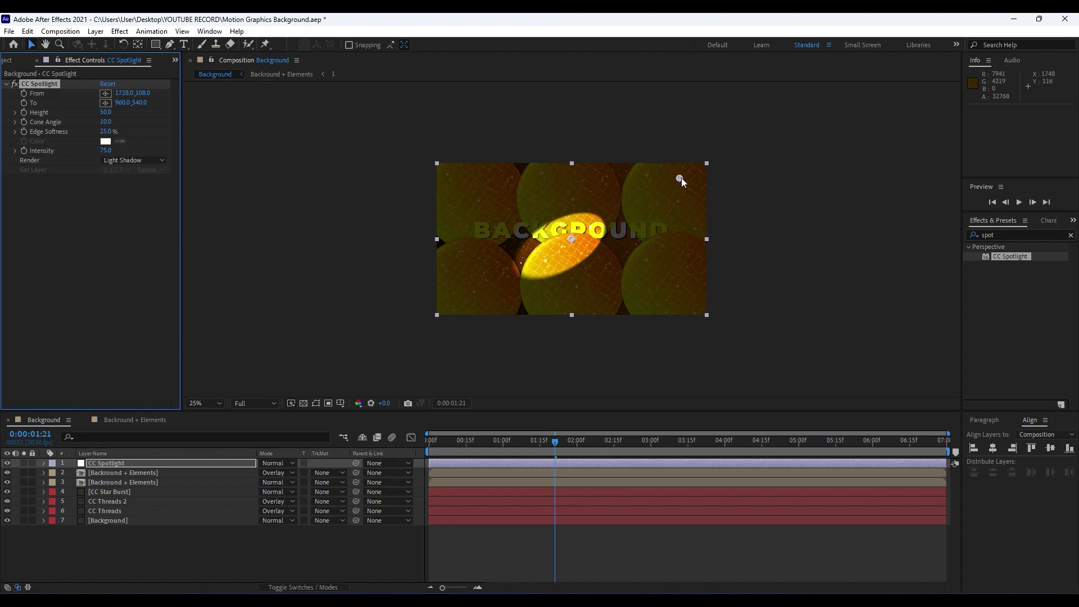
drag(681, 179, 243, 72)
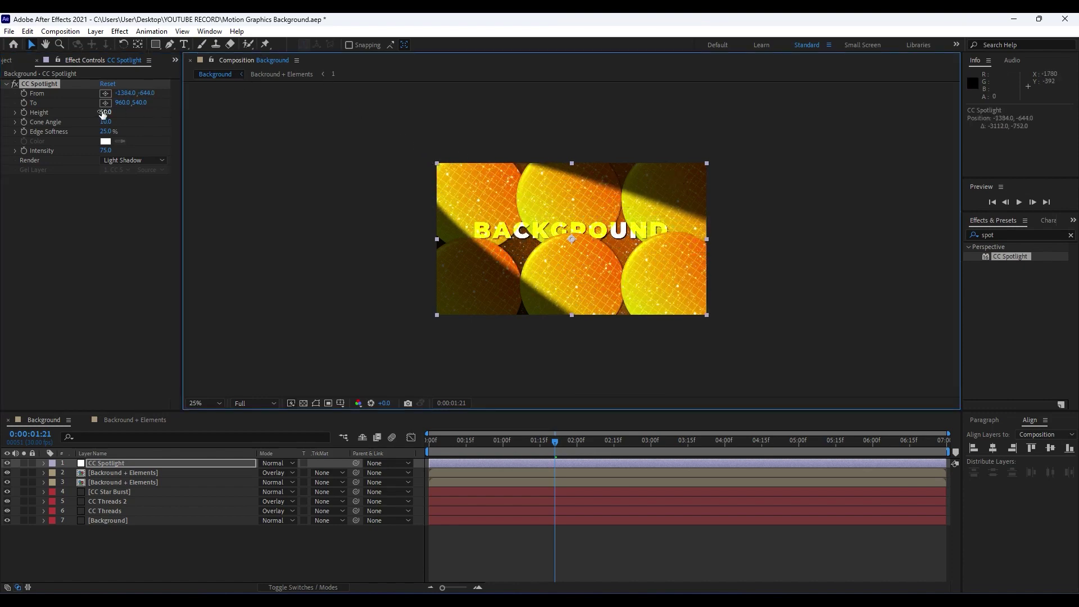
drag(105, 113, 142, 133)
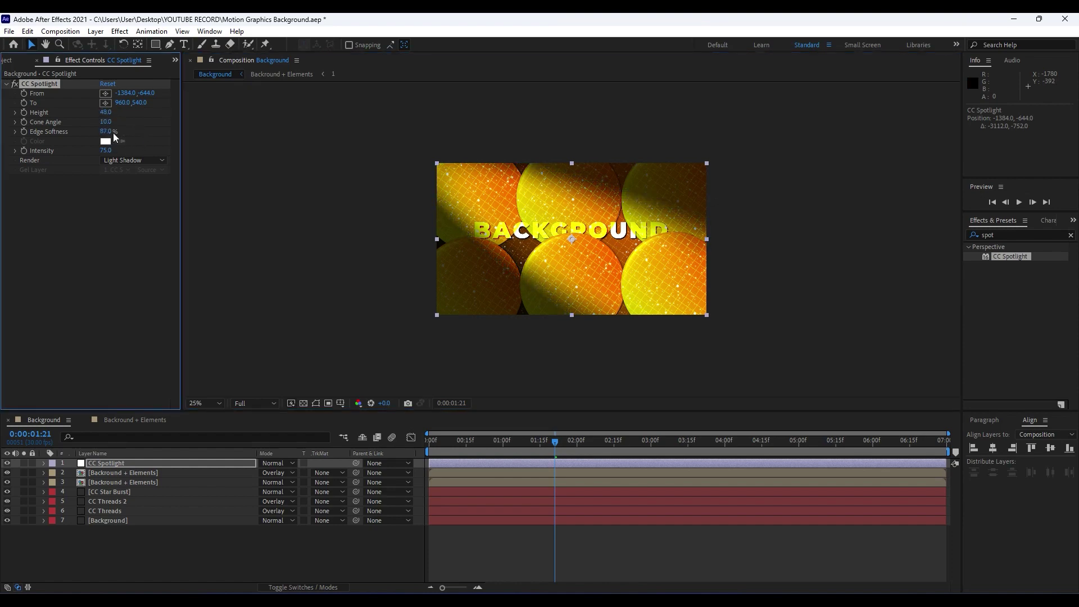
scroll(448, 231, down, 1)
drag(409, 154, 413, 154)
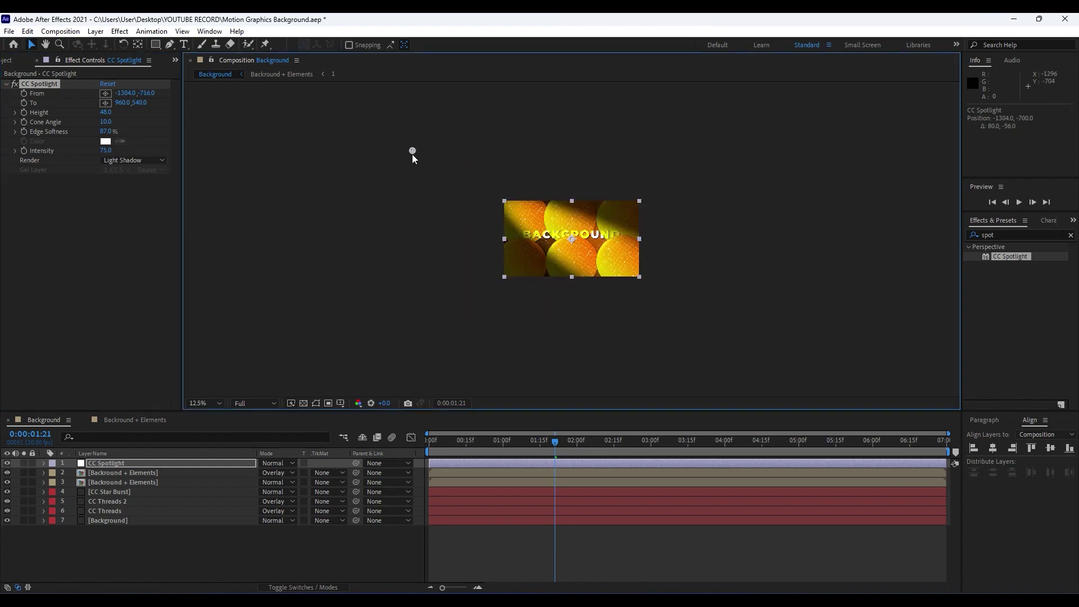
- Lower the spotlight's Intensity, trying 50 first and settling on 60
click(107, 151)
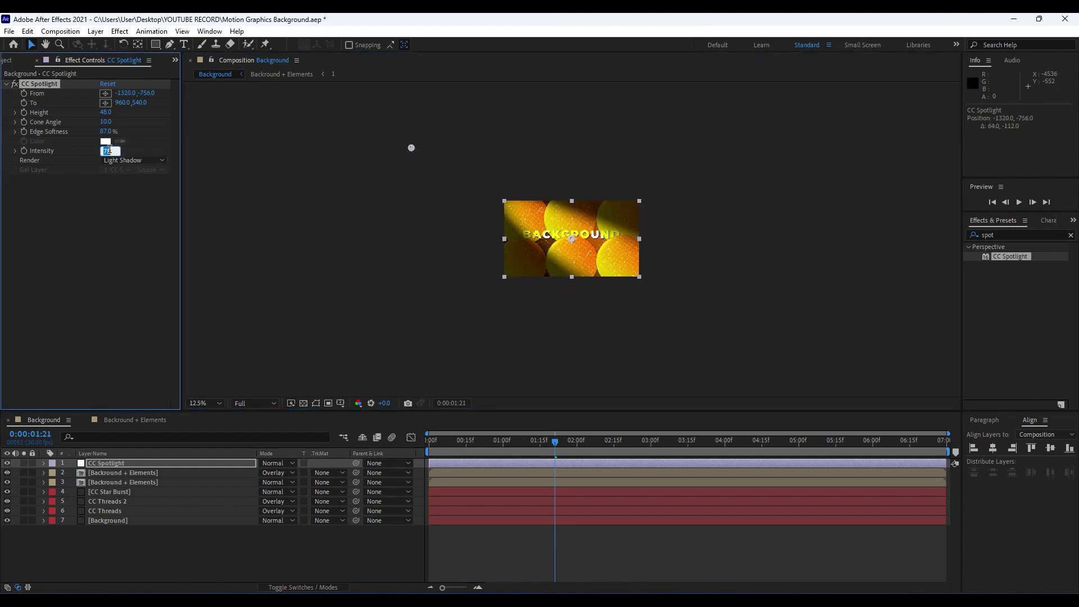
text(50)
click(111, 280)
scroll(636, 307, up, 1)
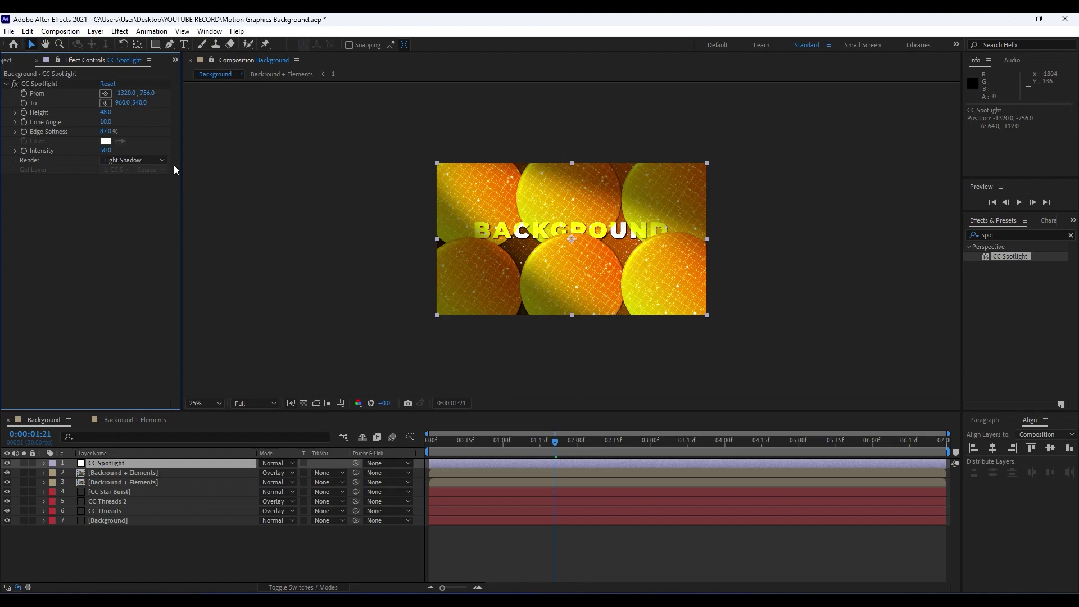
click(106, 150)
text(60)
click(106, 257)
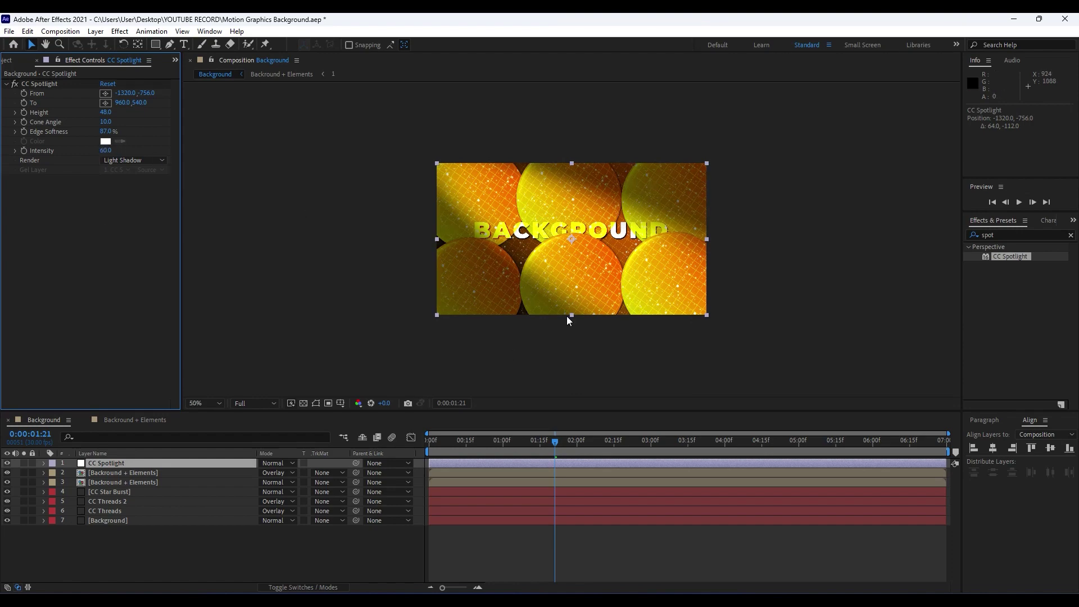
- Preview the spotlit composition and scrub through it to about 0:00:03:29 to examine the finished look
scroll(567, 316, up, 1)
click(339, 541)
key(space)
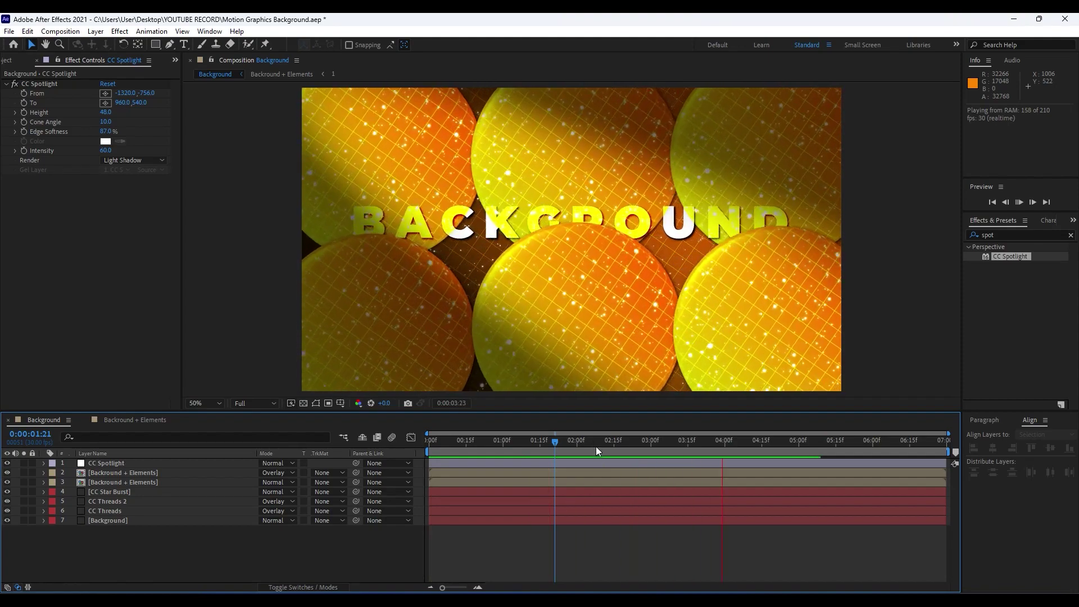
click(596, 440)
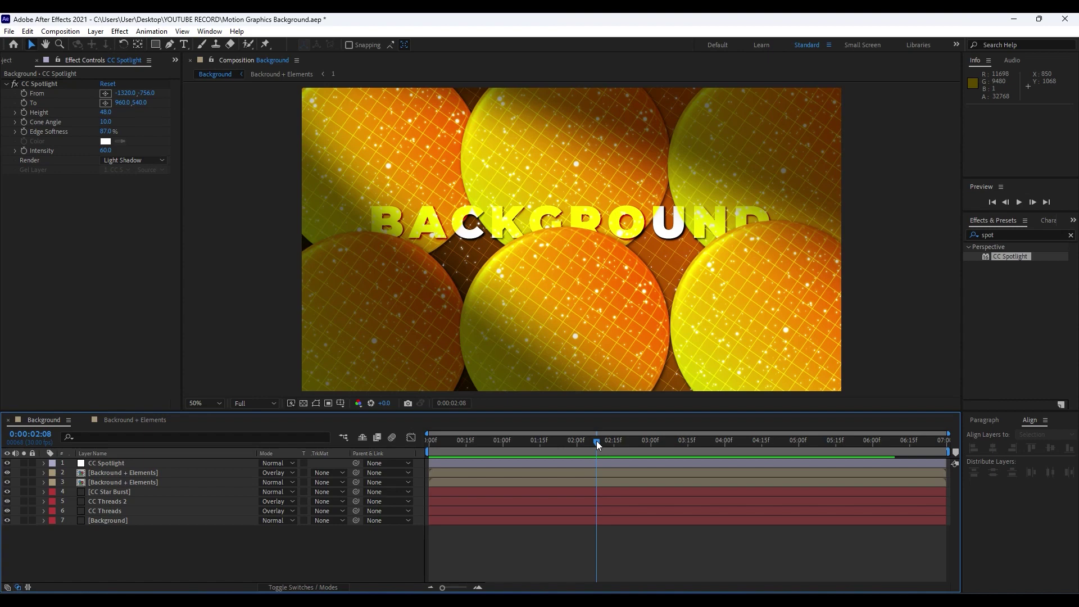
drag(596, 441, 657, 443)
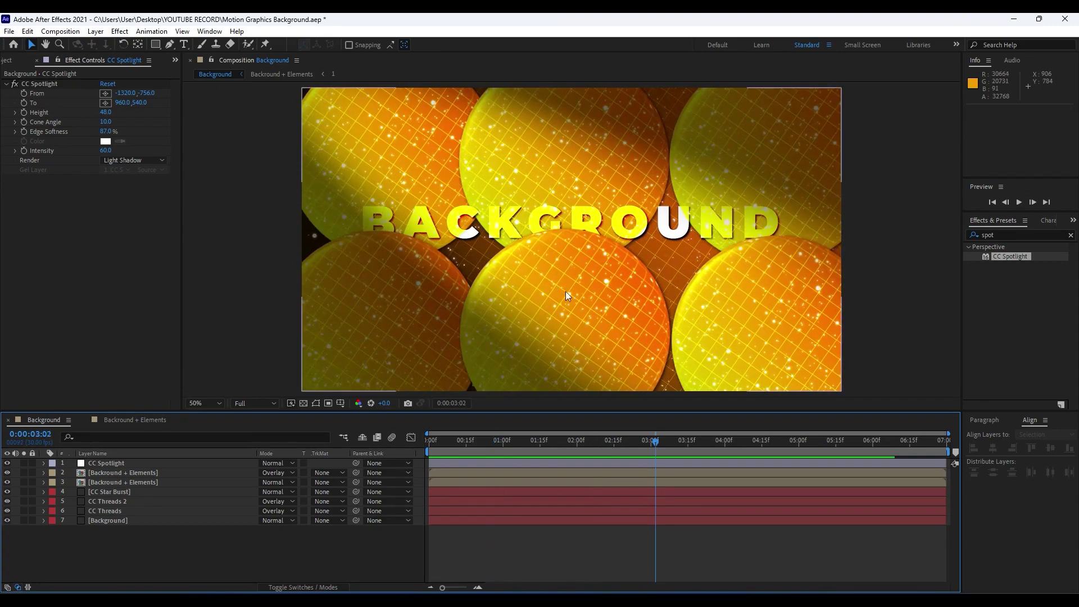
scroll(567, 287, down, 2)
scroll(572, 295, up, 2)
scroll(604, 360, down, 2)
scroll(604, 355, up, 2)
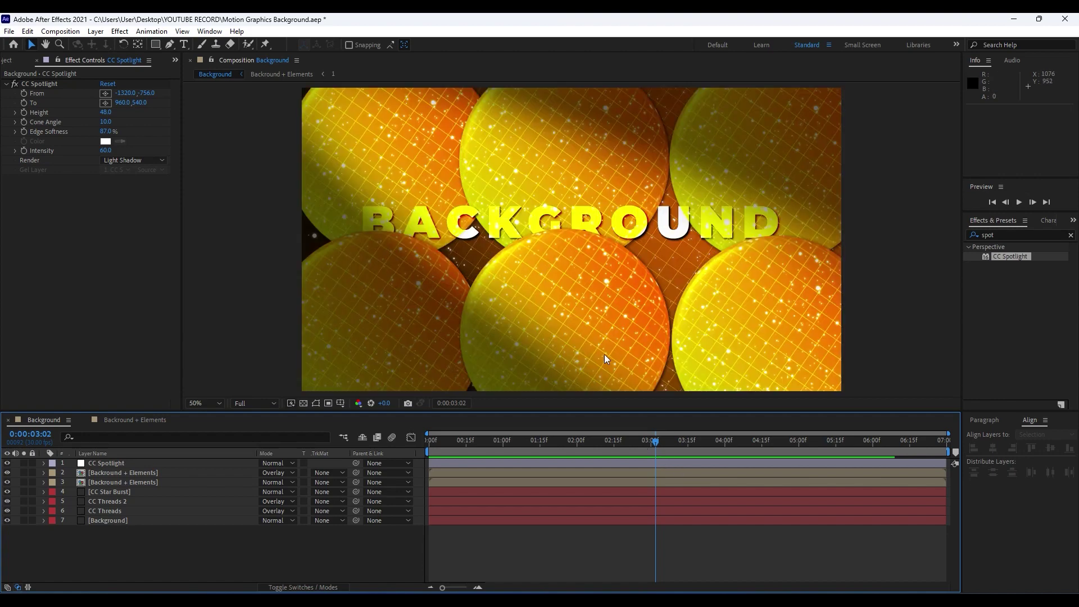
drag(633, 443, 722, 443)
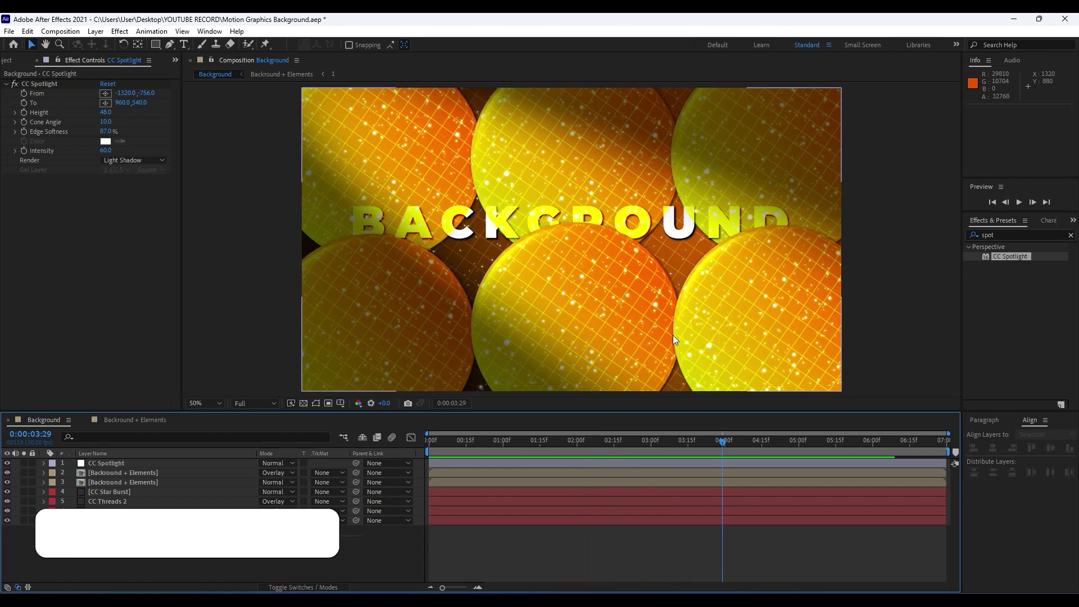